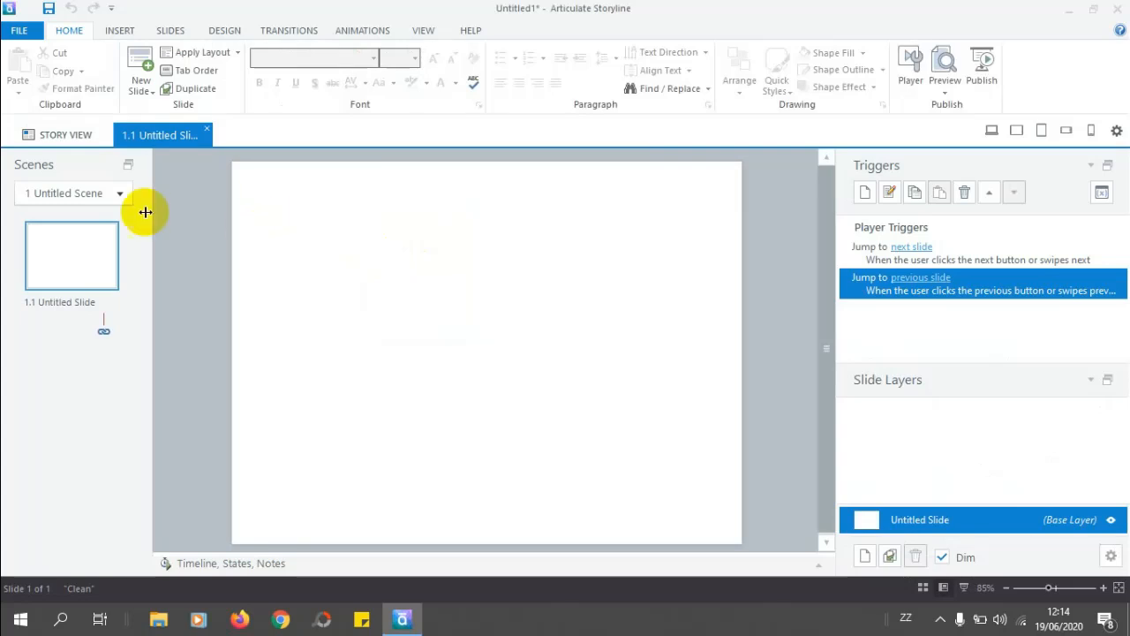
In Story View, rename the untitled scene as CONTOH POP UP BUTTON
left_click(80, 194)
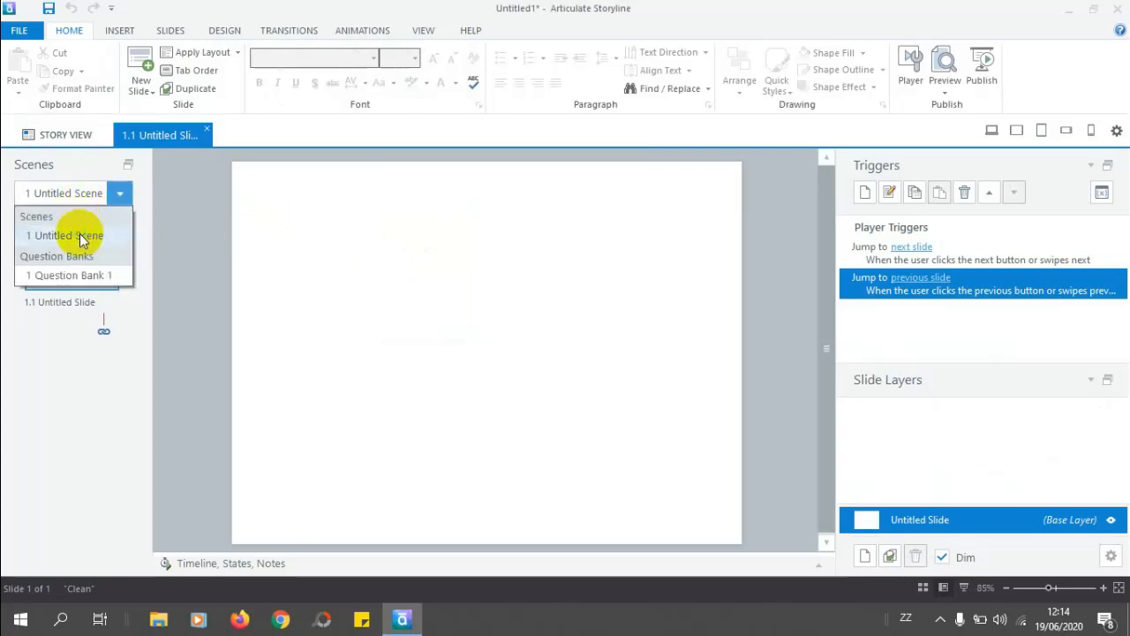
left_click(79, 143)
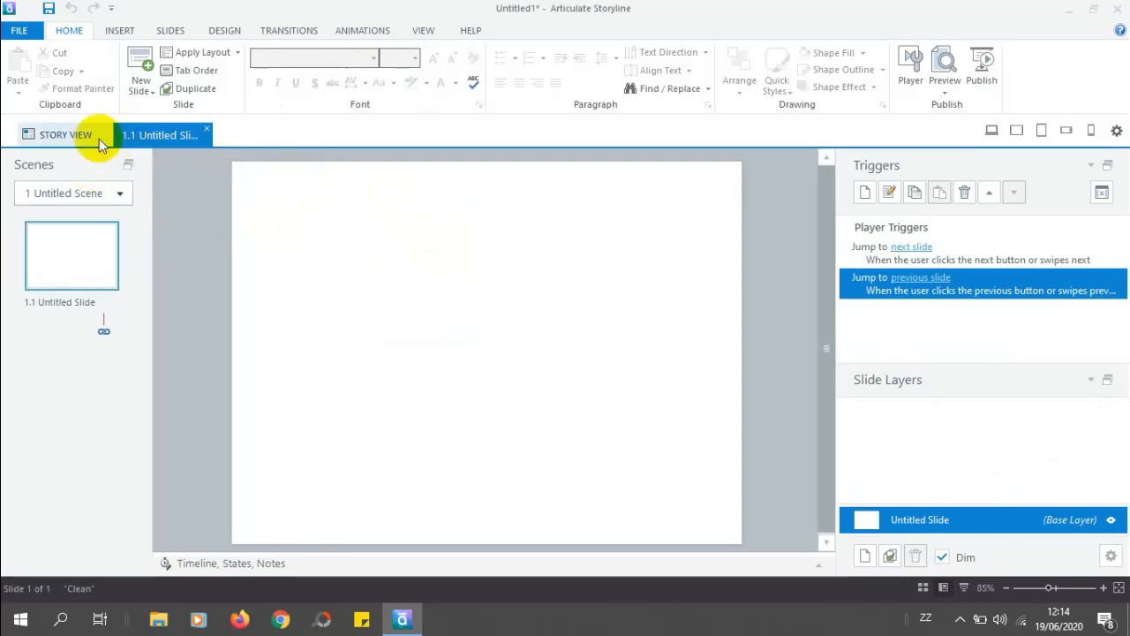
left_click(86, 136)
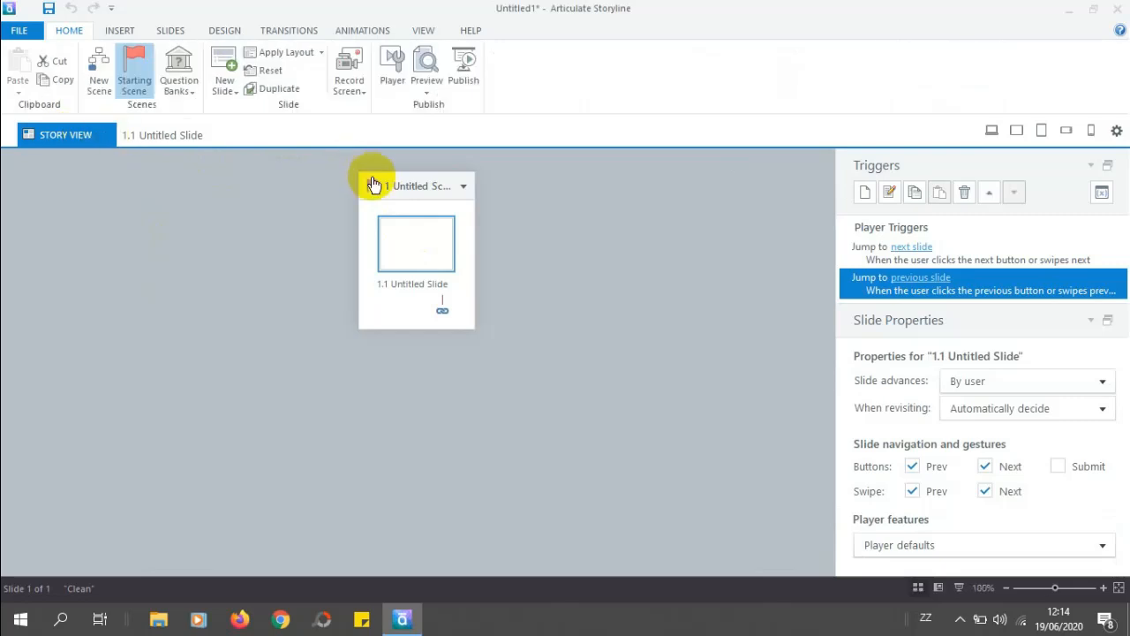
right_click(412, 190)
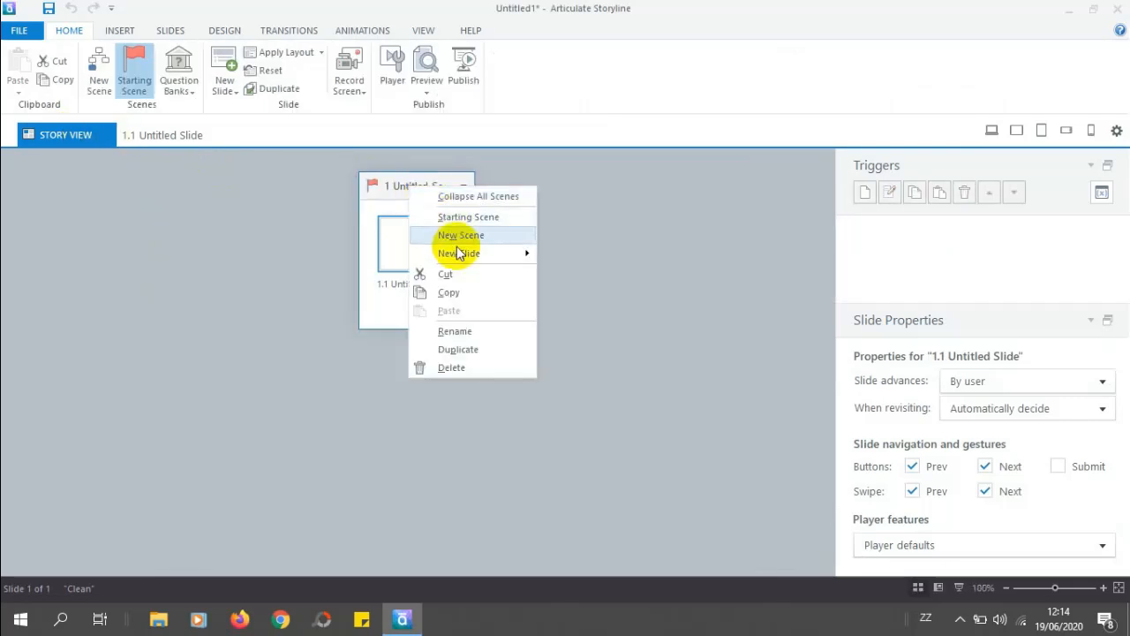
left_click(459, 330)
left_click(459, 329)
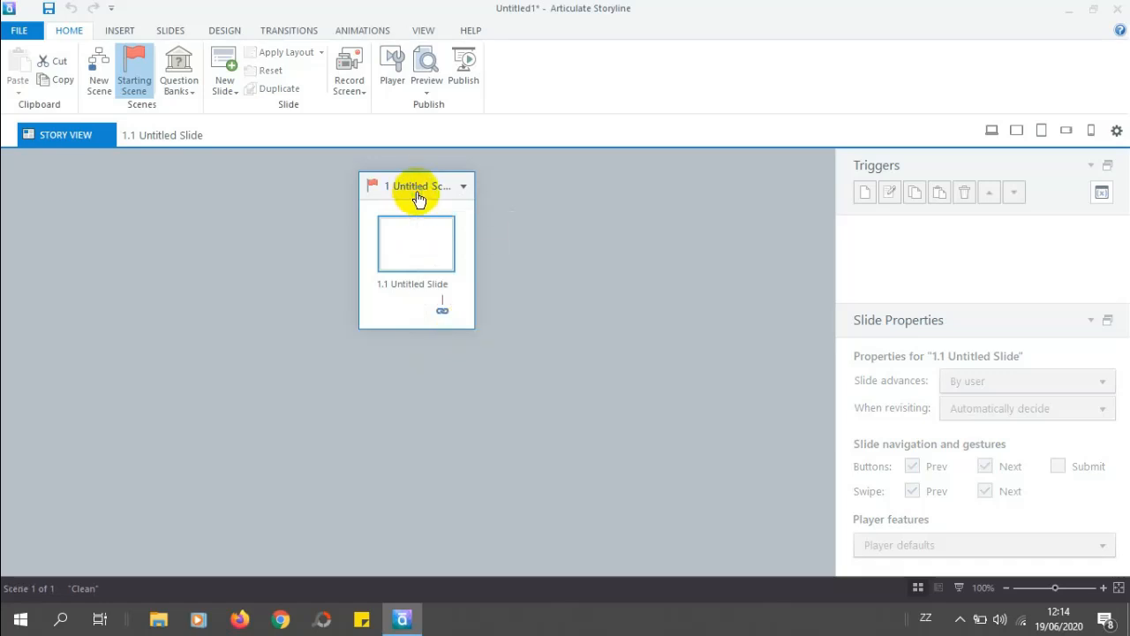
right_click(415, 196)
left_click(456, 338)
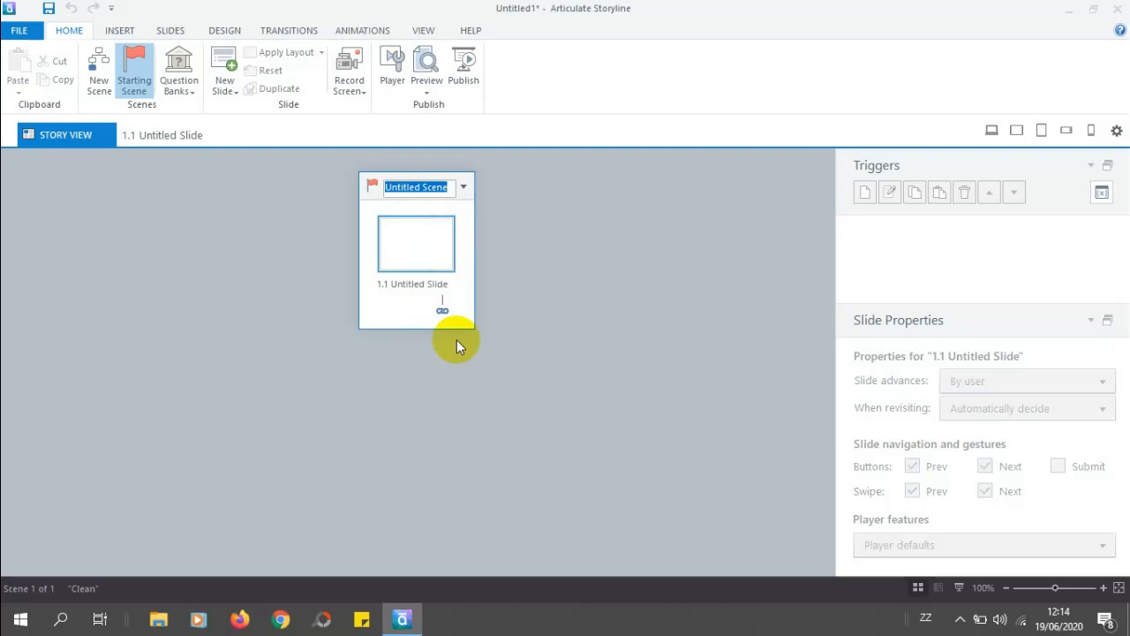
type("CONTOH")
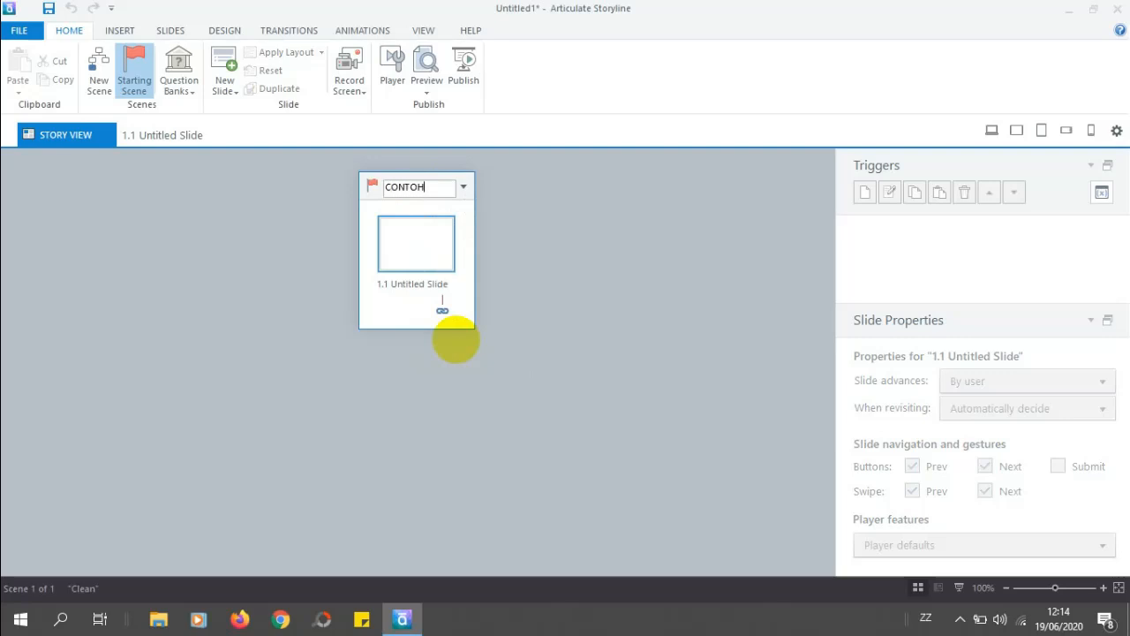
type(" POP UPOP UP")
type(" BUTTON")
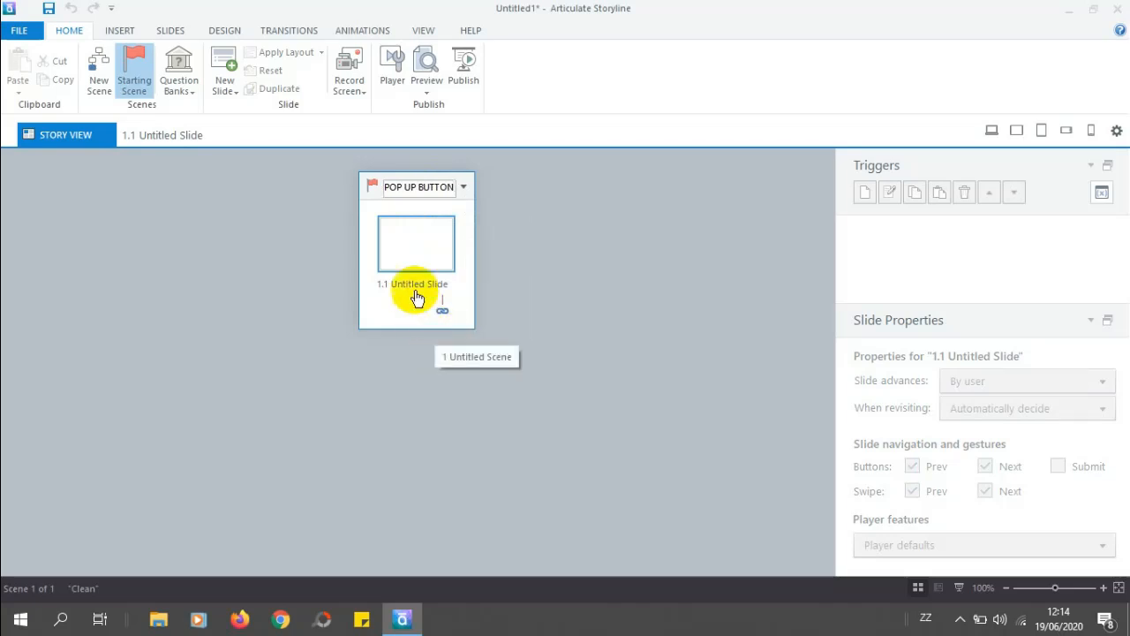
key("Return")
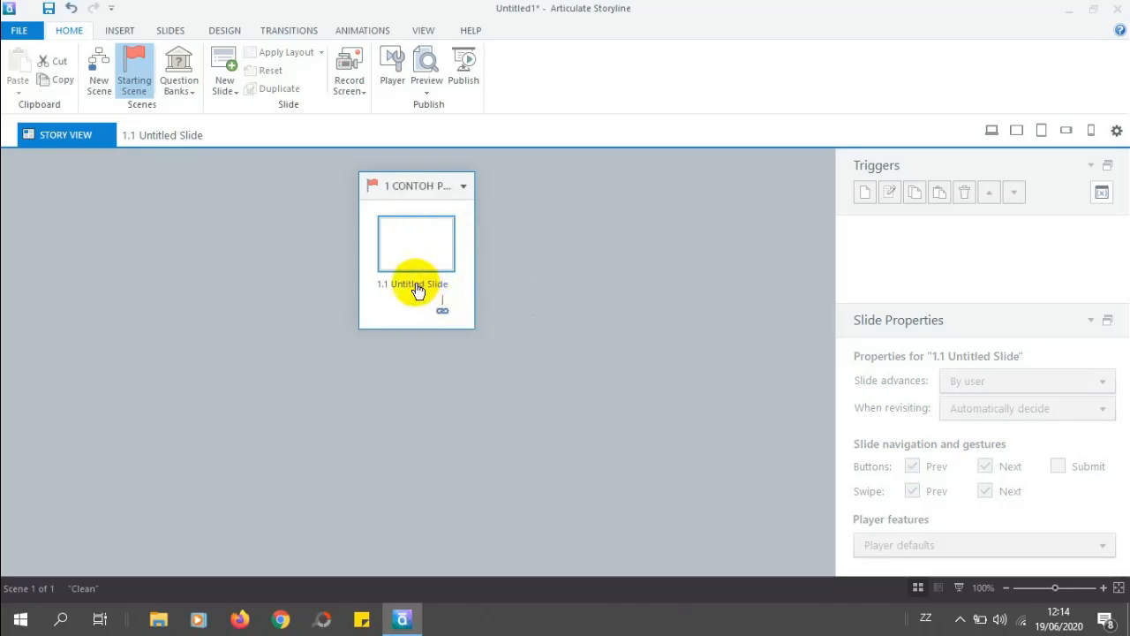
Rename the scene's untitled slide as POP UP BUTTON
left_click(418, 291)
right_click(418, 291)
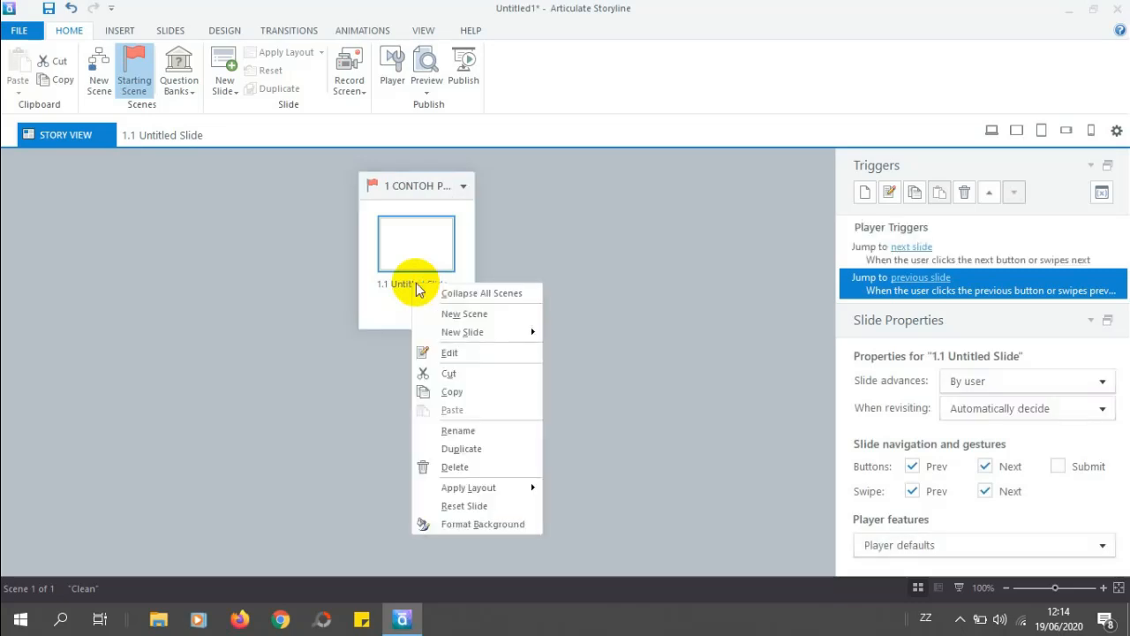
left_click(484, 429)
key("Return")
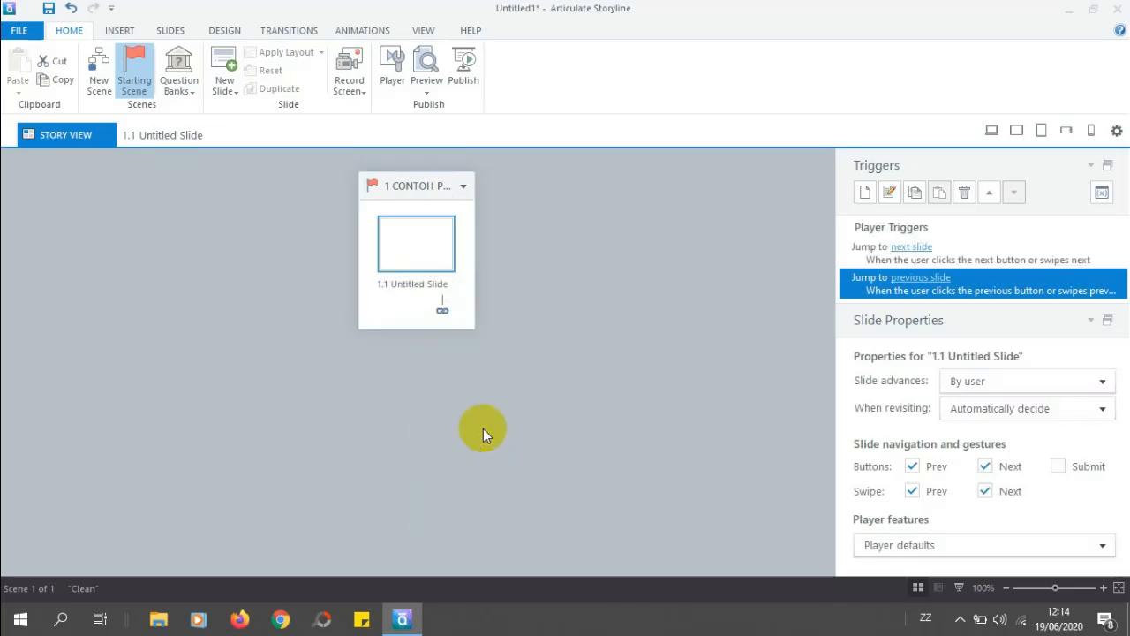
right_click(417, 289)
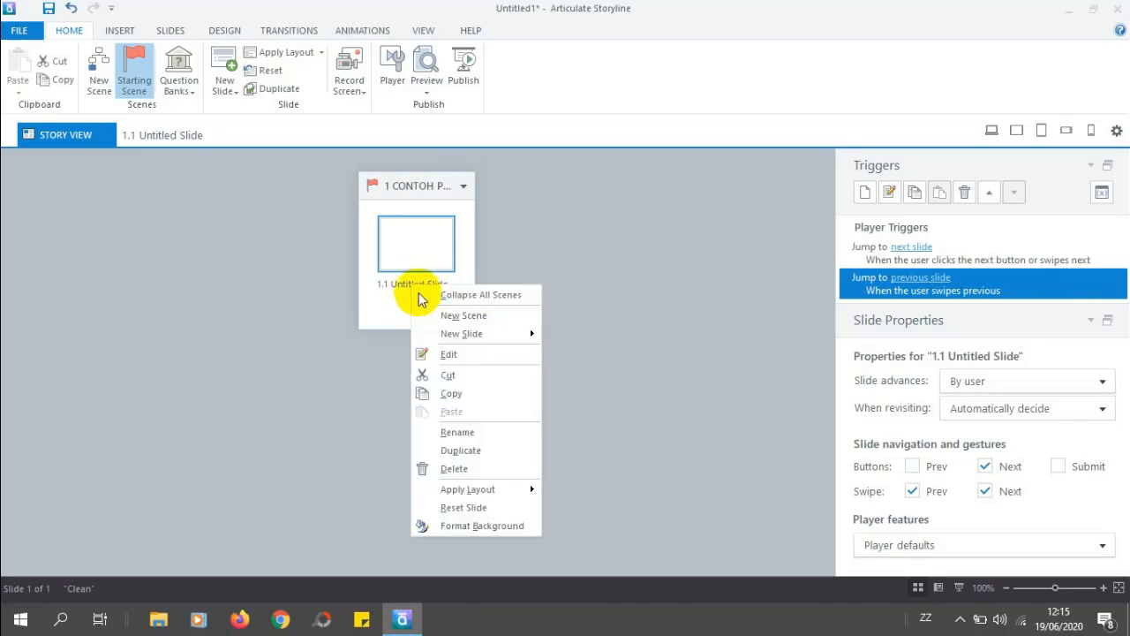
left_click(464, 431)
type("POP UP BUTT")
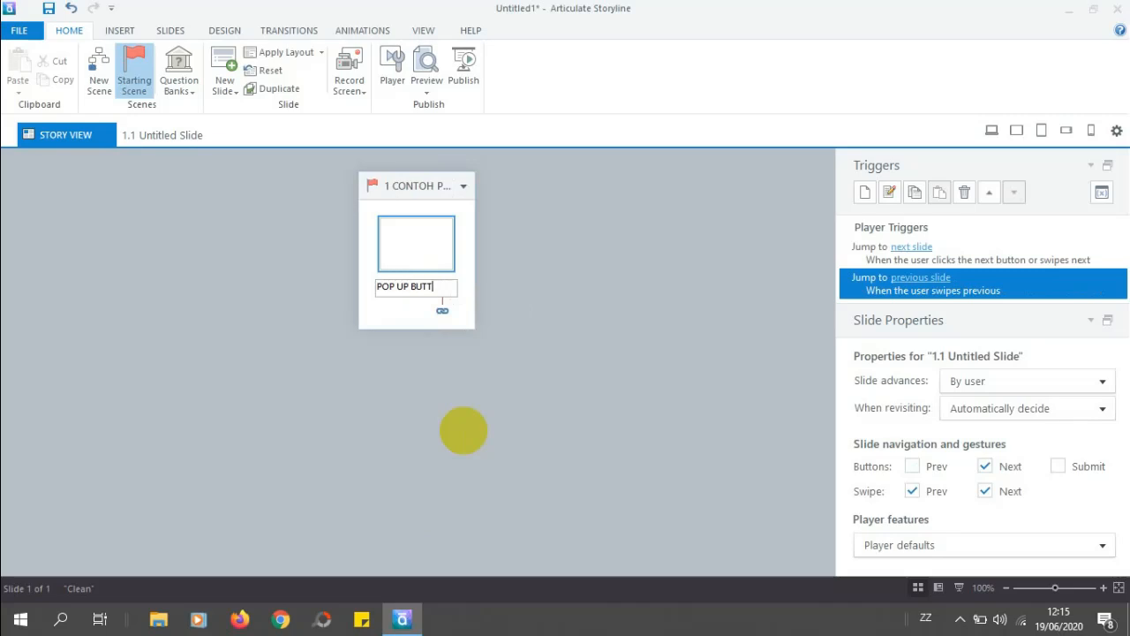
type("ON")
left_click(464, 431)
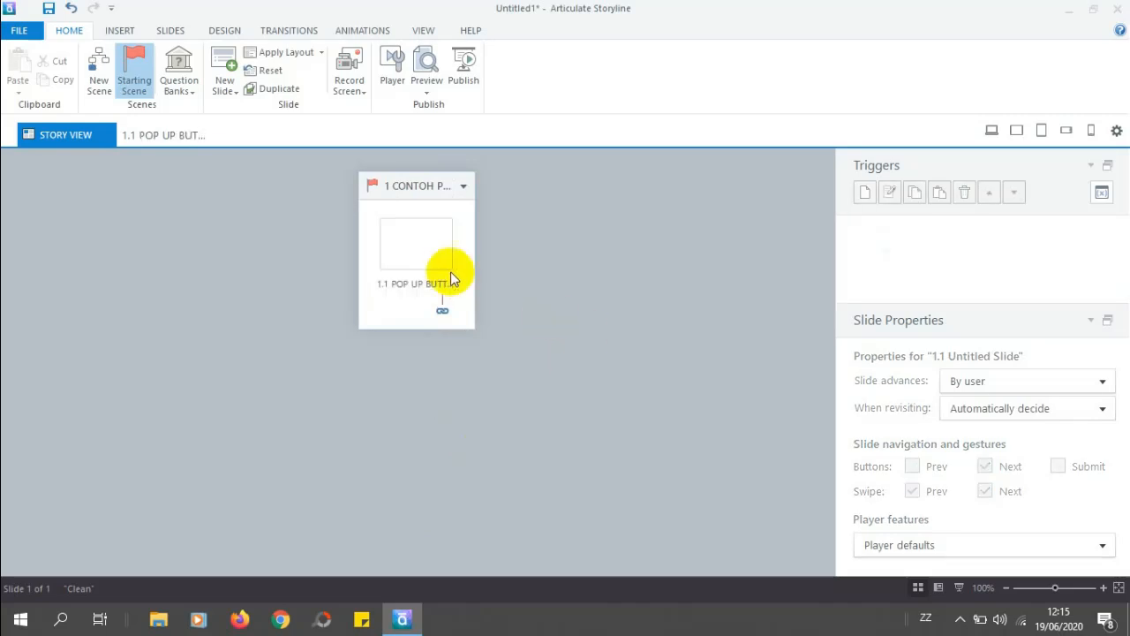
Open the POP UP BUTTON slide for editing and insert the pastel blue-pink gradient background picture from the AS3 folder
left_click(412, 254)
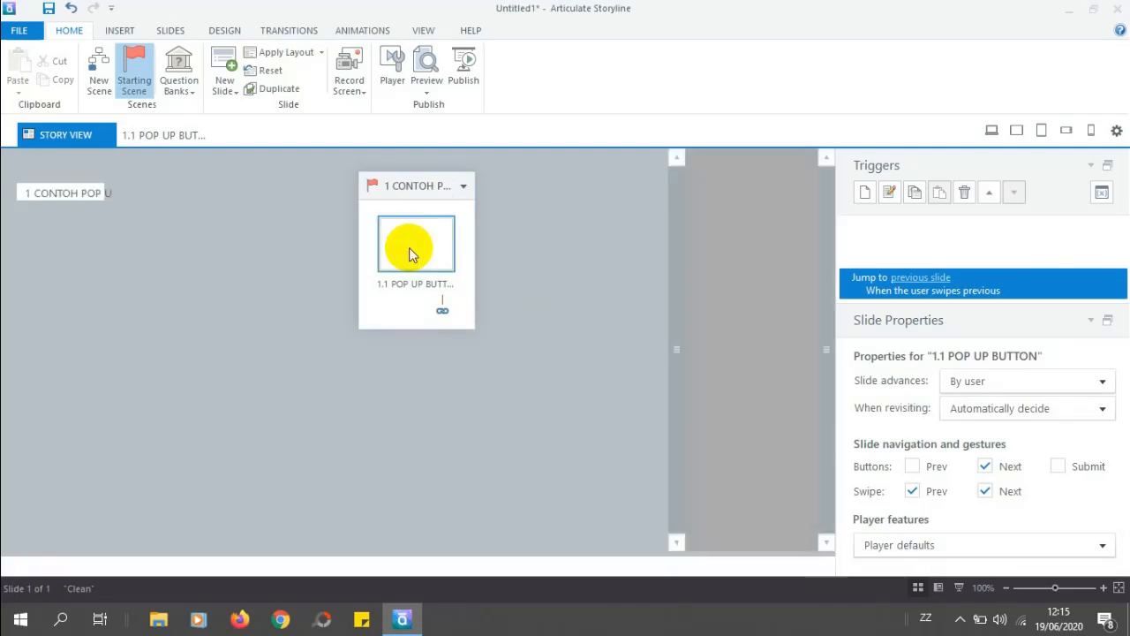
double_click(409, 253)
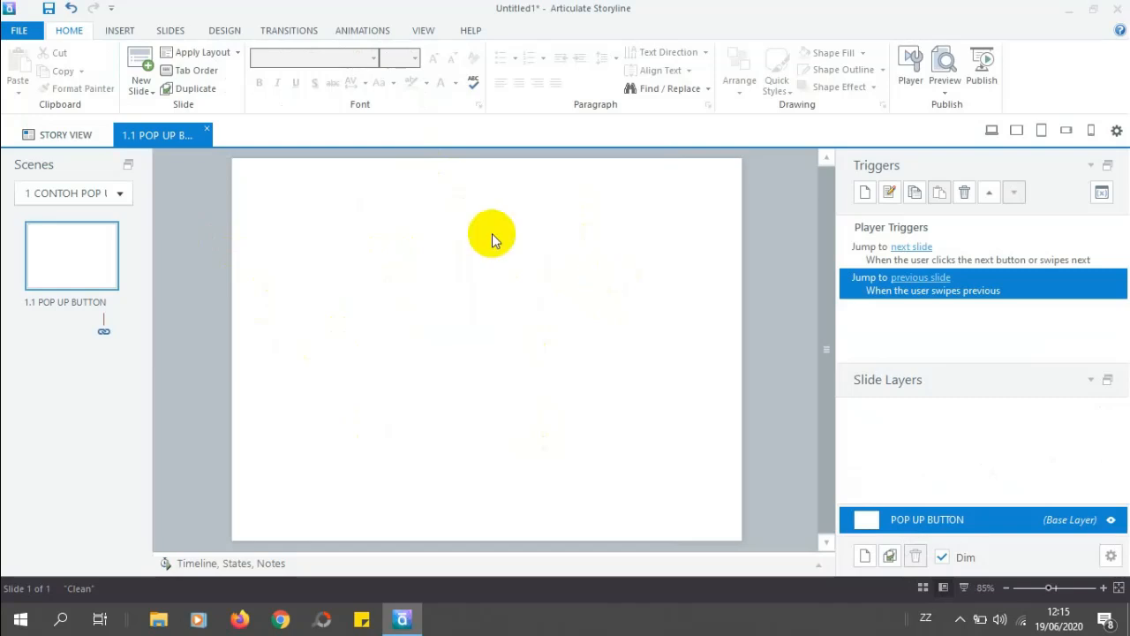
left_click(126, 31)
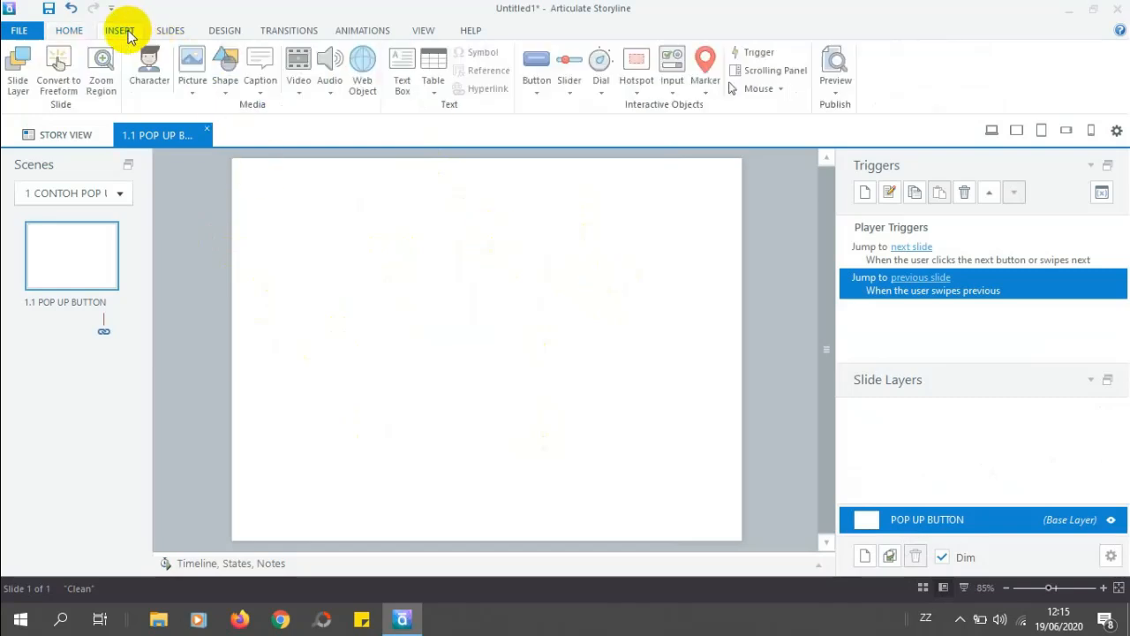
left_click(191, 87)
left_click(224, 112)
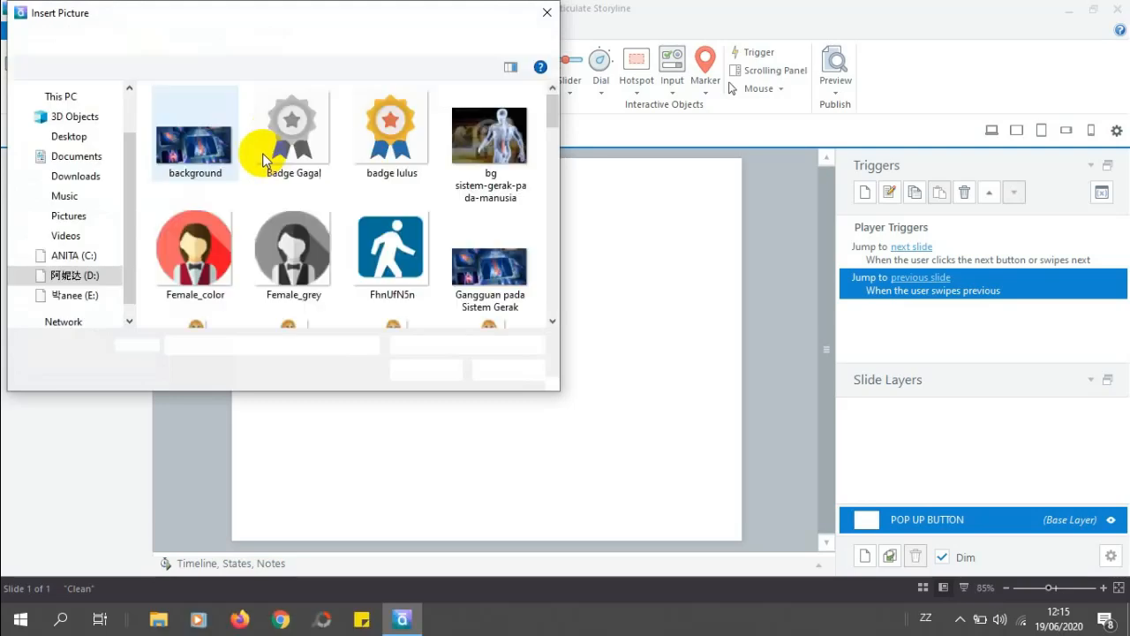
left_click_drag(548, 108, 550, 185)
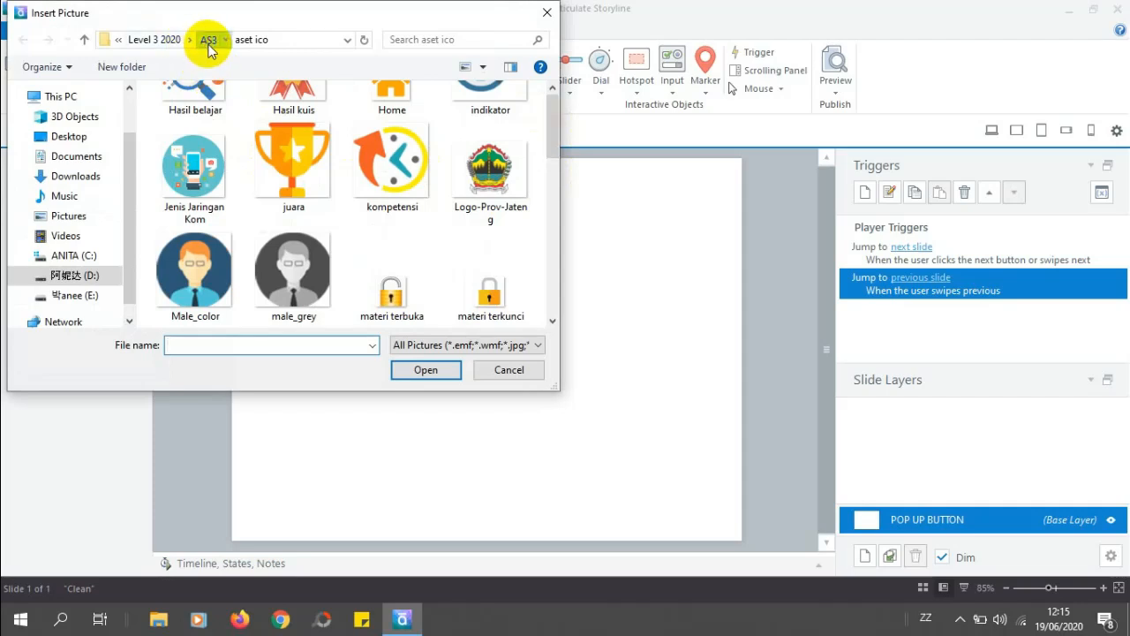
left_click(208, 41)
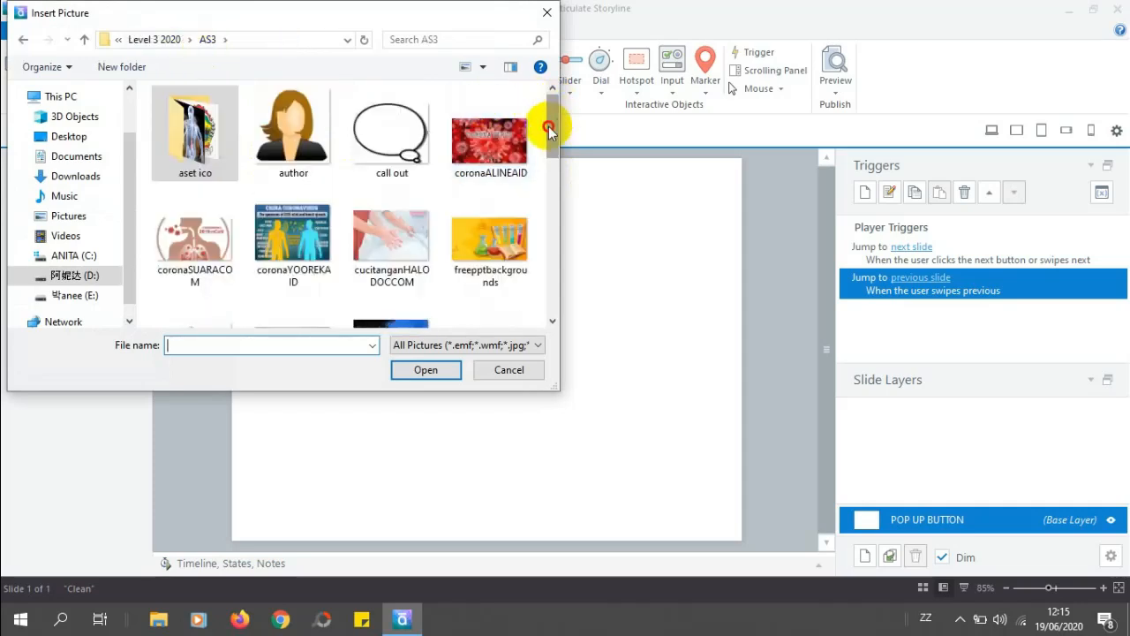
left_click_drag(549, 130, 550, 177)
double_click(297, 130)
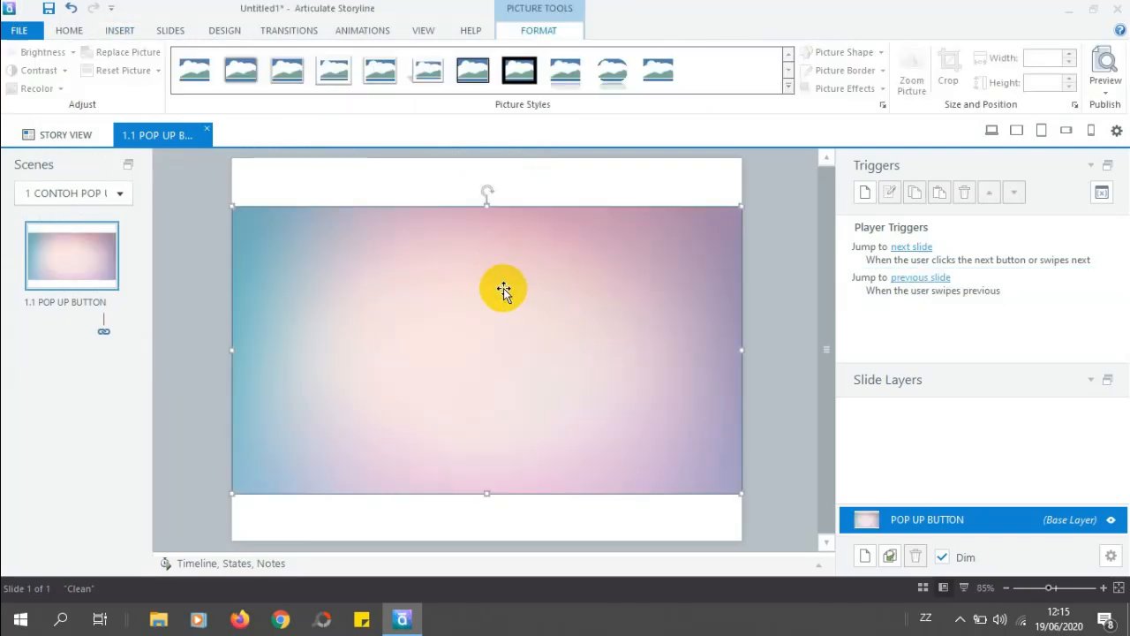
Stretch the gradient picture vertically to cover the whole slide, about 720 by 544 px
left_click(609, 182)
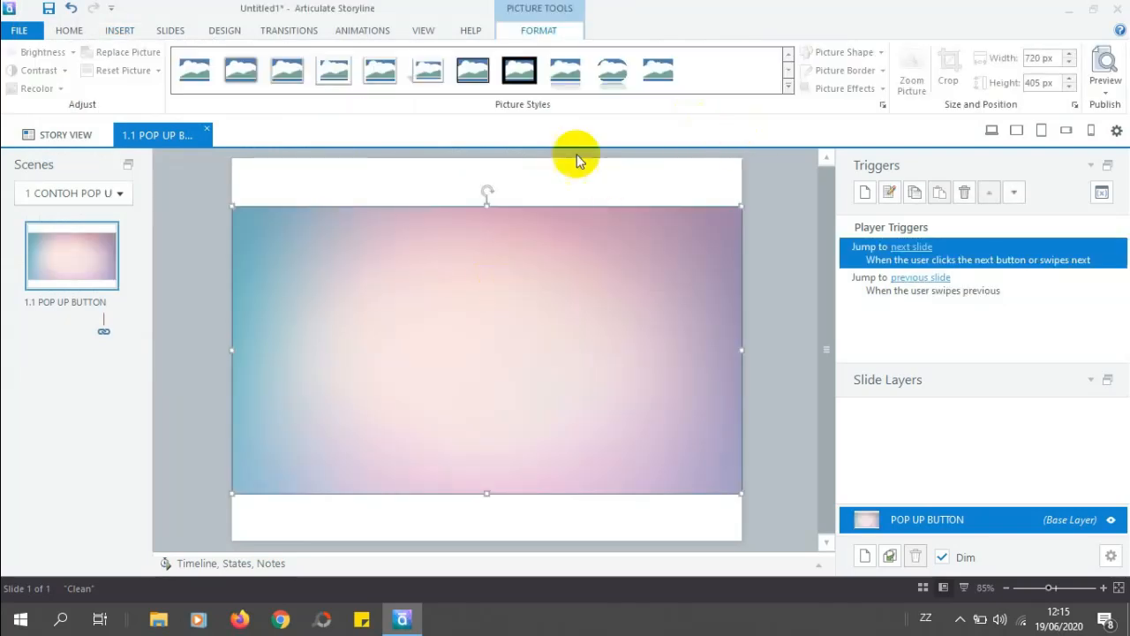
left_click(488, 211)
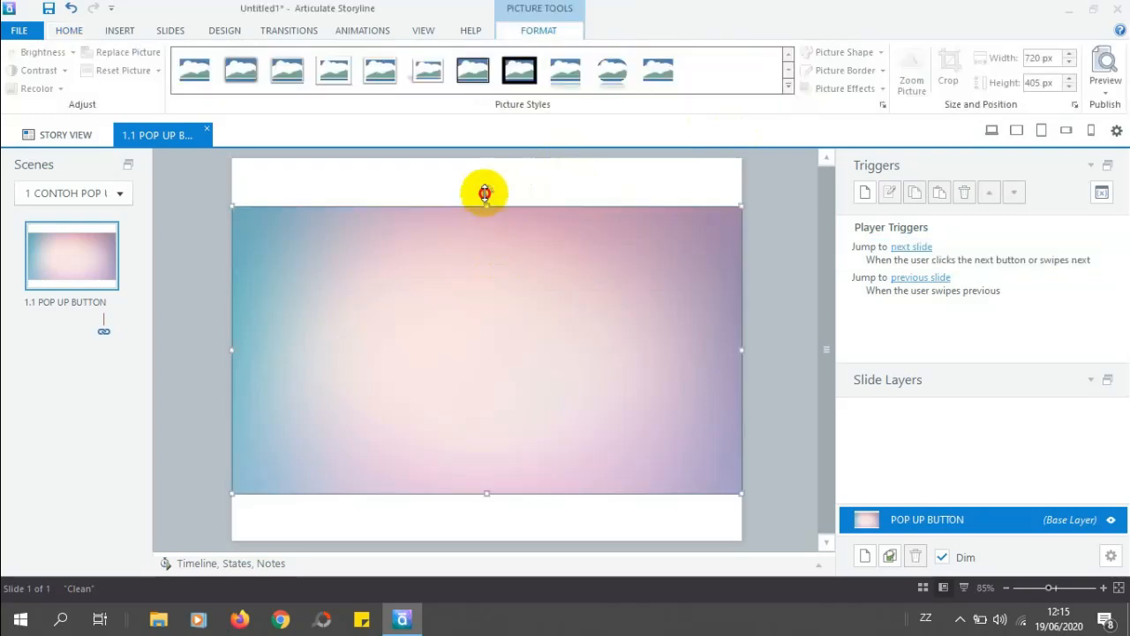
left_click(484, 169)
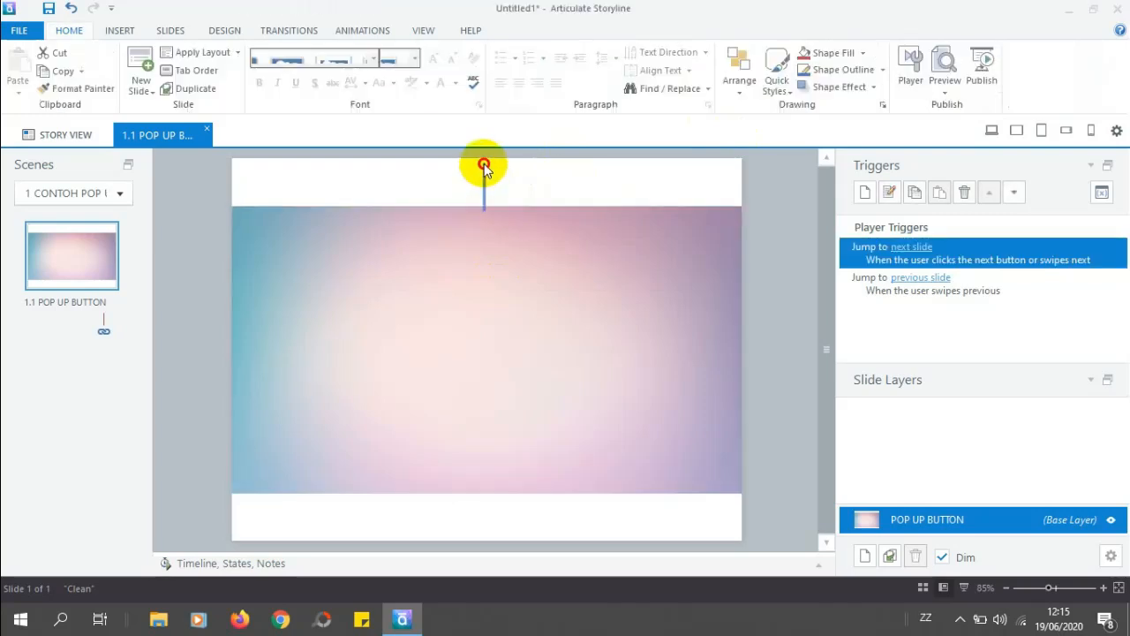
left_click(463, 295)
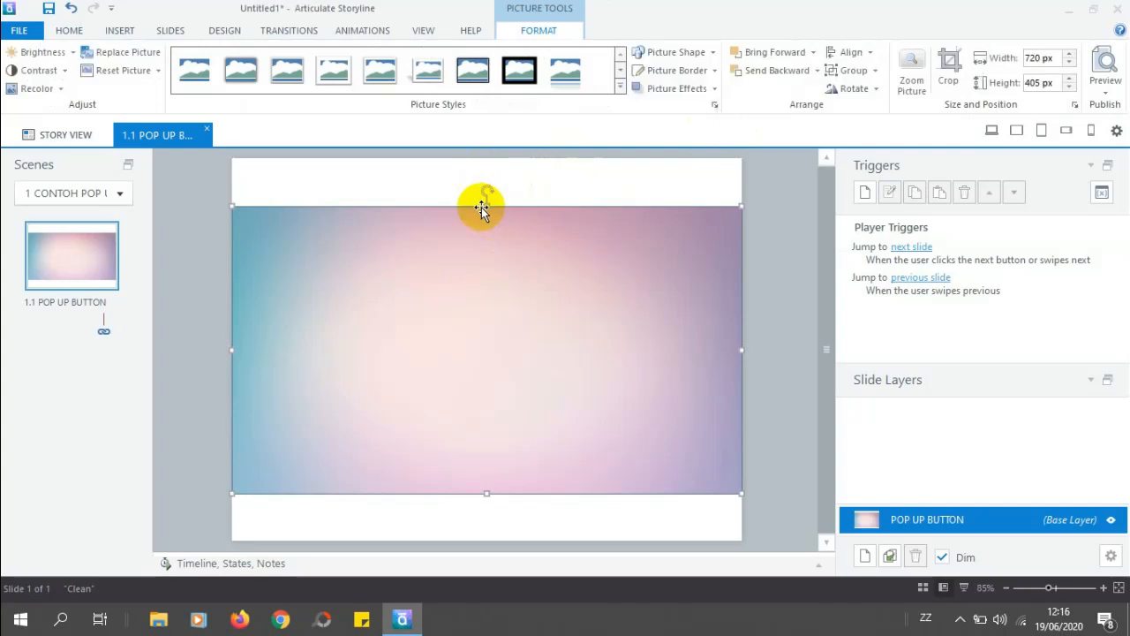
left_click_drag(487, 206, 487, 158)
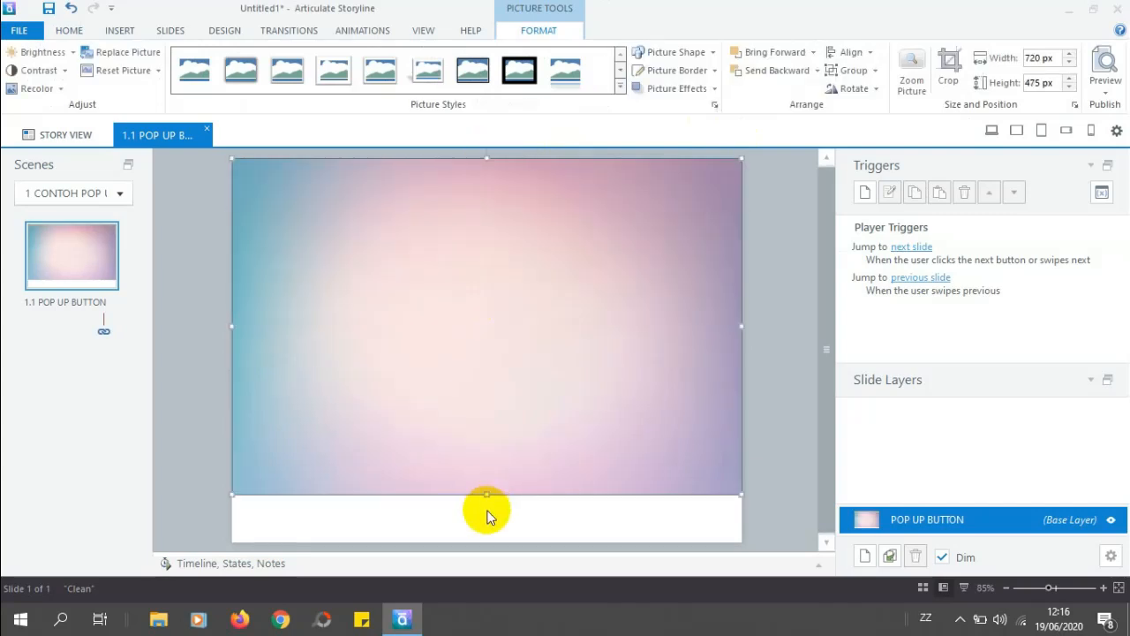
left_click_drag(485, 497, 480, 545)
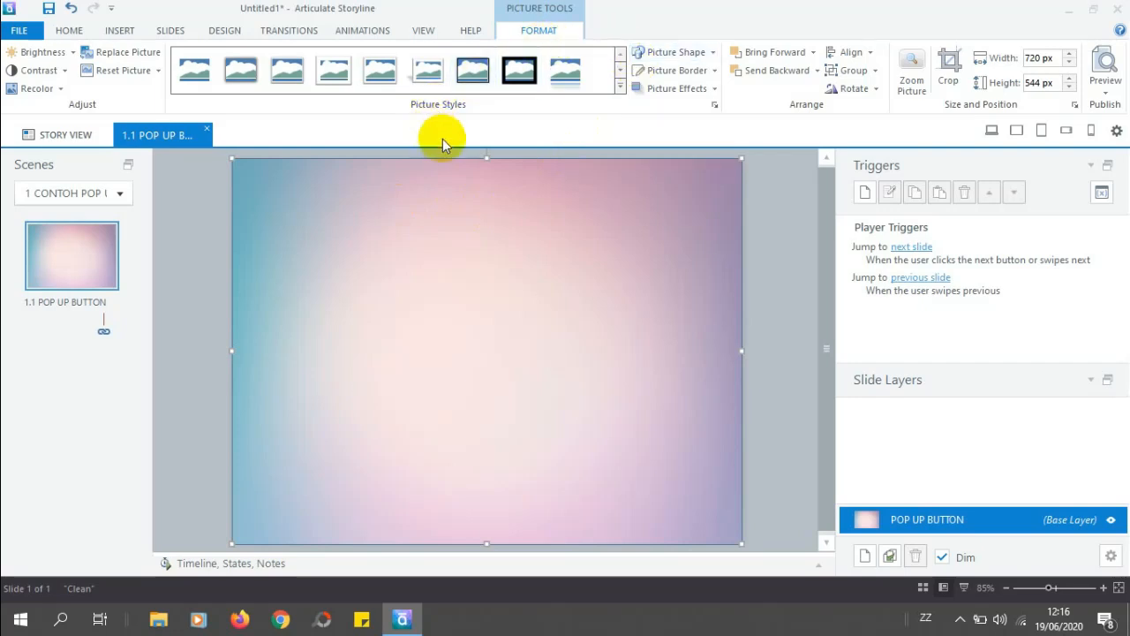
Draw a Snip Diagonal Corner rectangle in the upper-left area of the slide, over the background picture
left_click(120, 30)
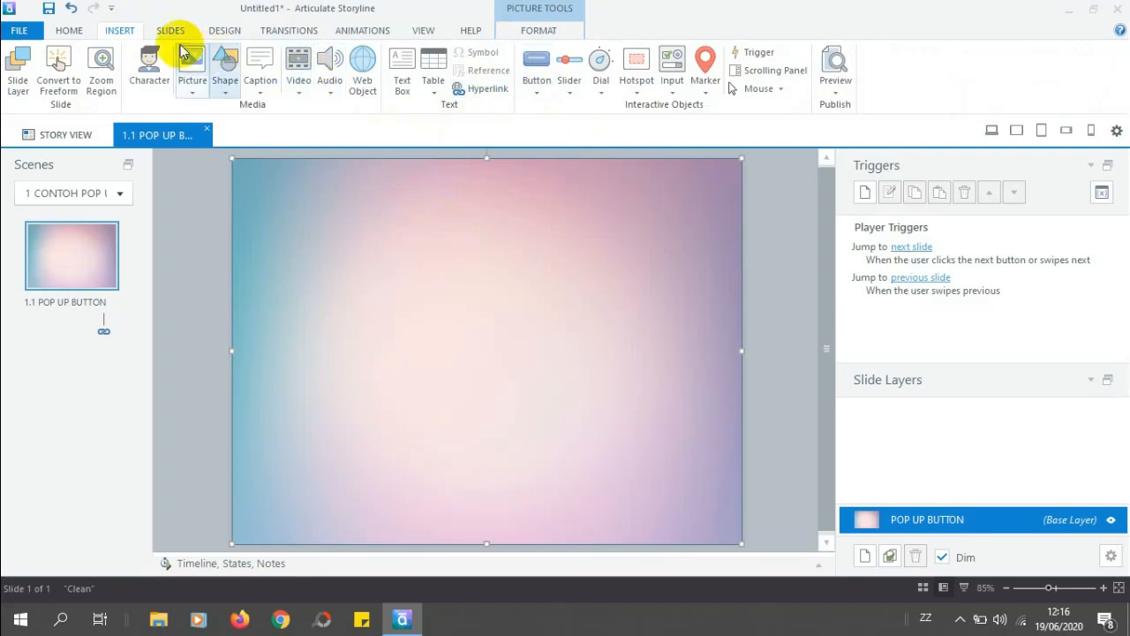
left_click(199, 92)
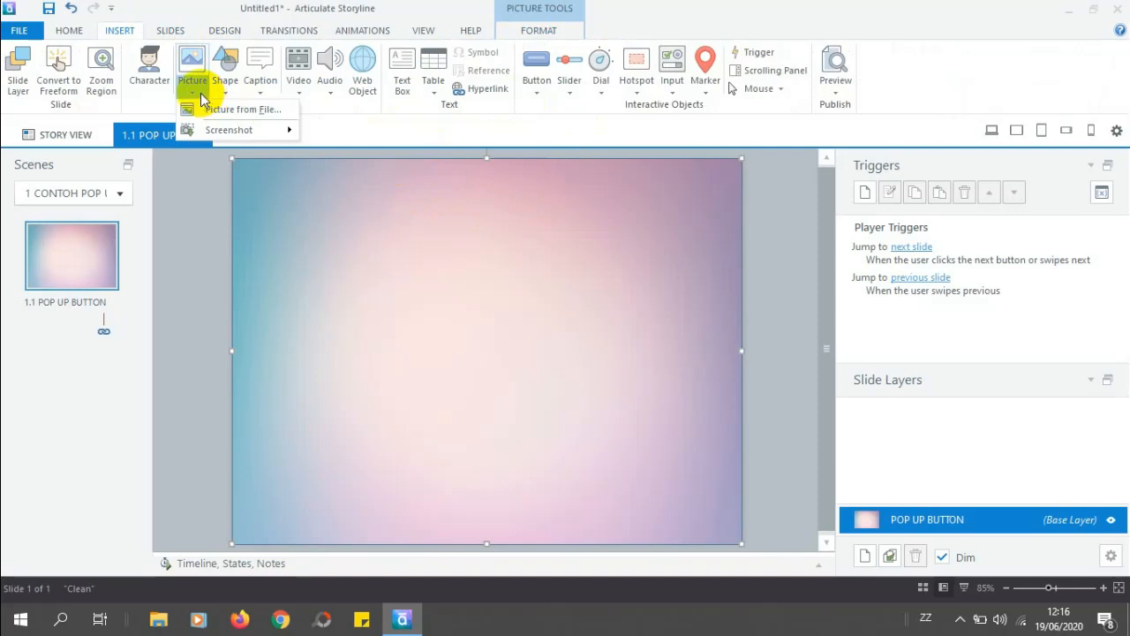
left_click(221, 99)
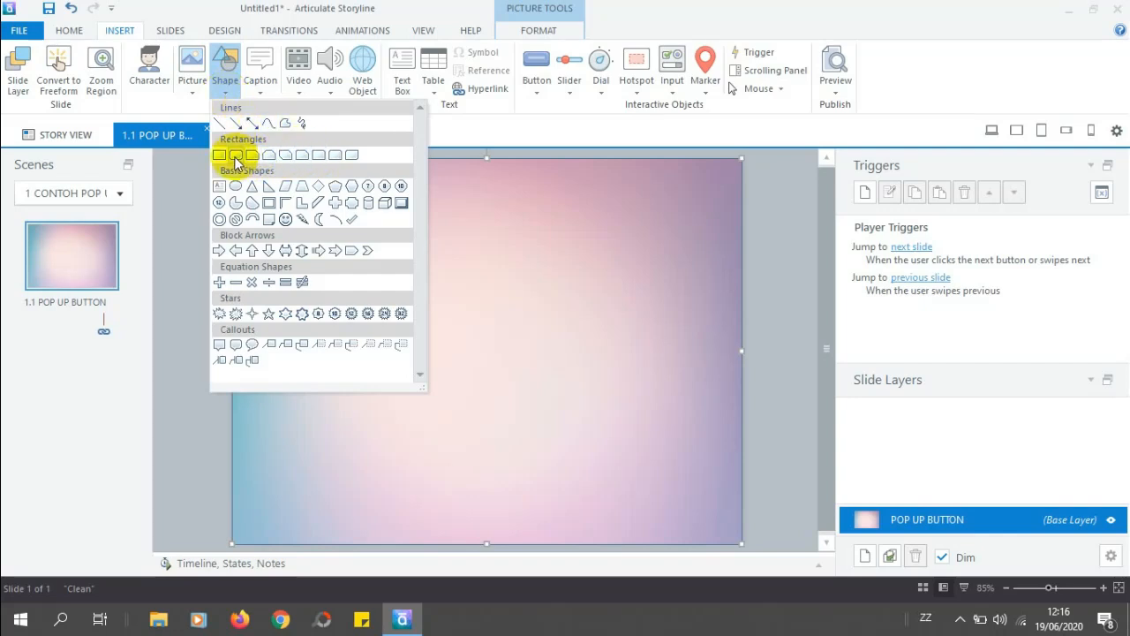
left_click(286, 156)
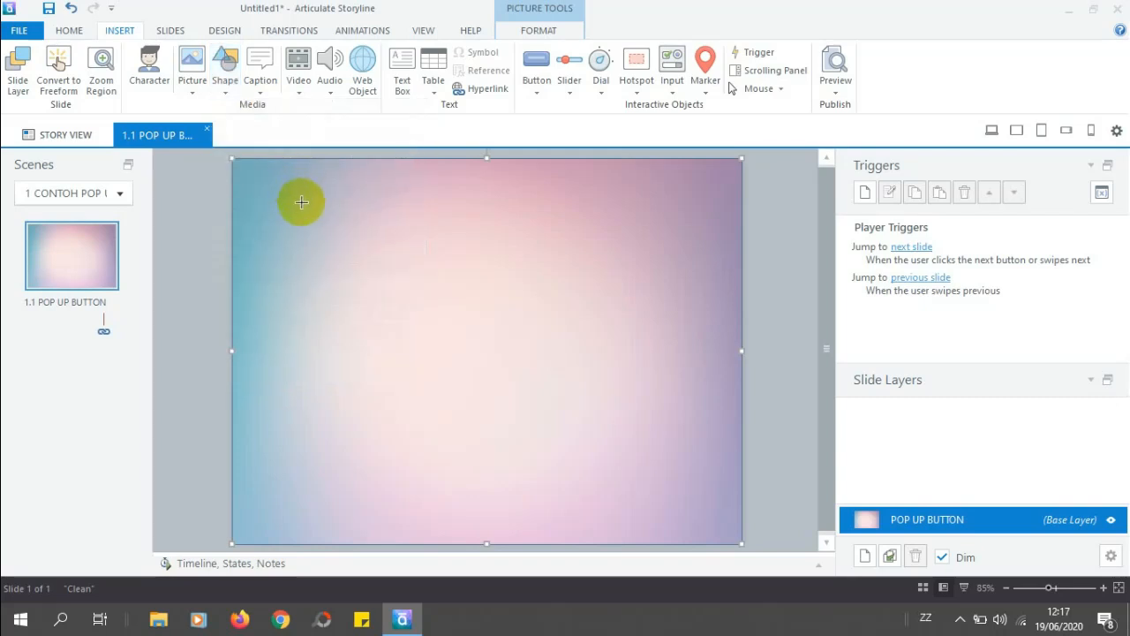
left_click_drag(301, 203, 505, 275)
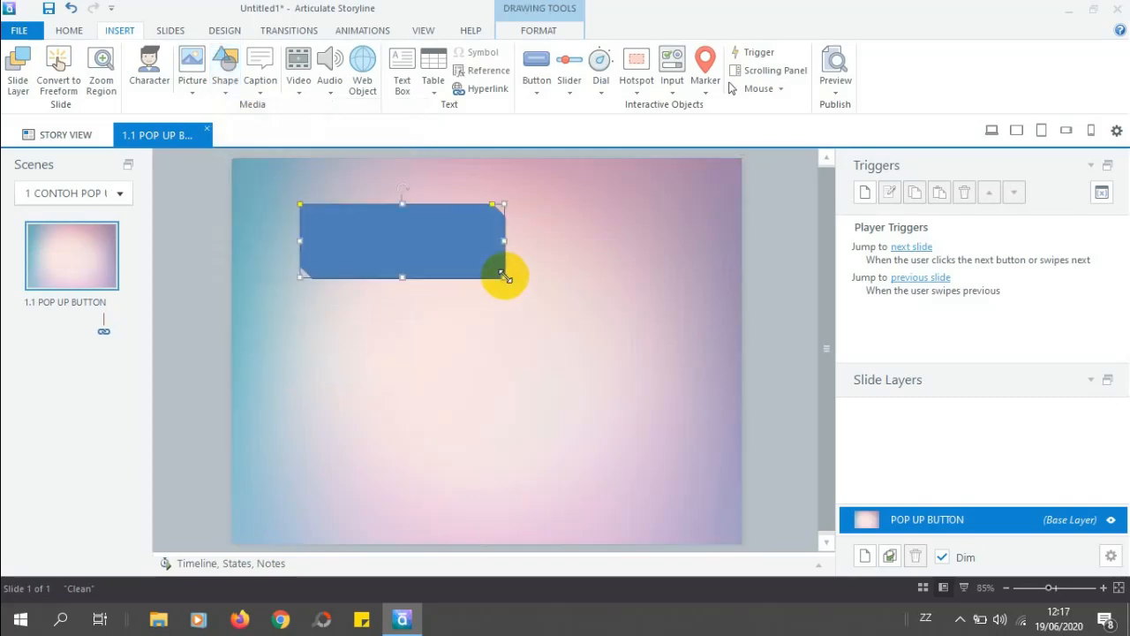
right_click(363, 251)
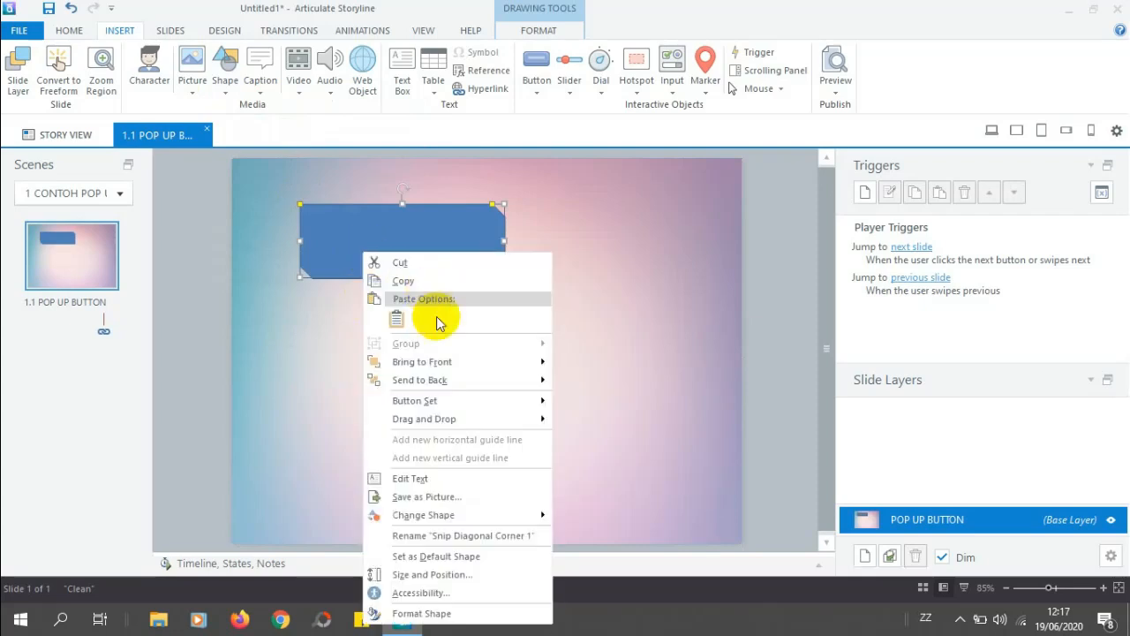
left_click(379, 241)
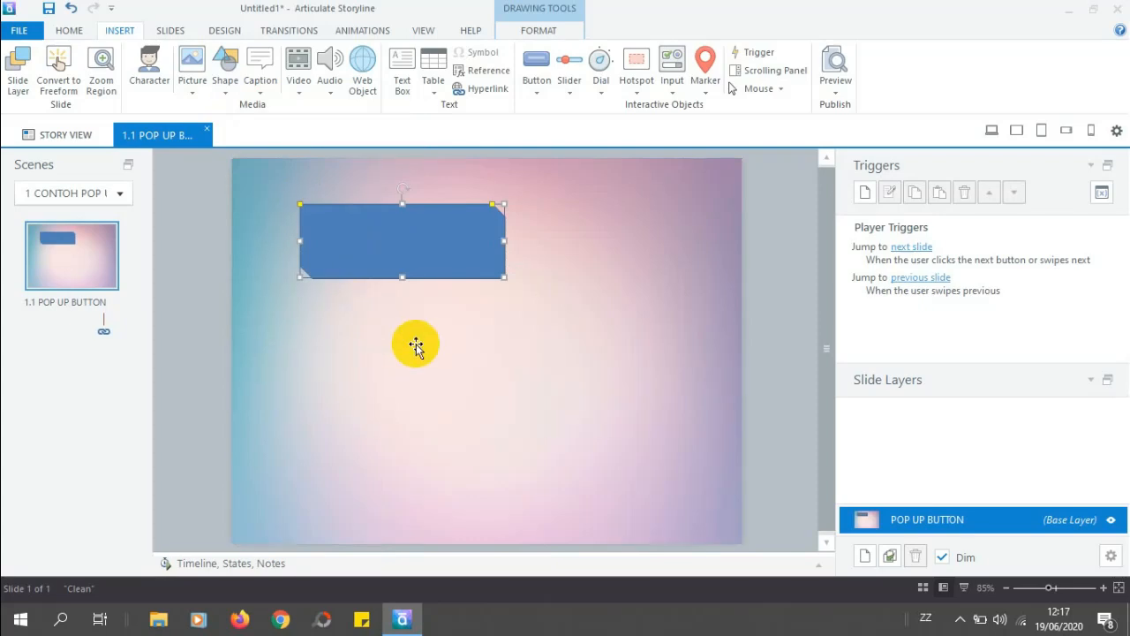
left_click(397, 227)
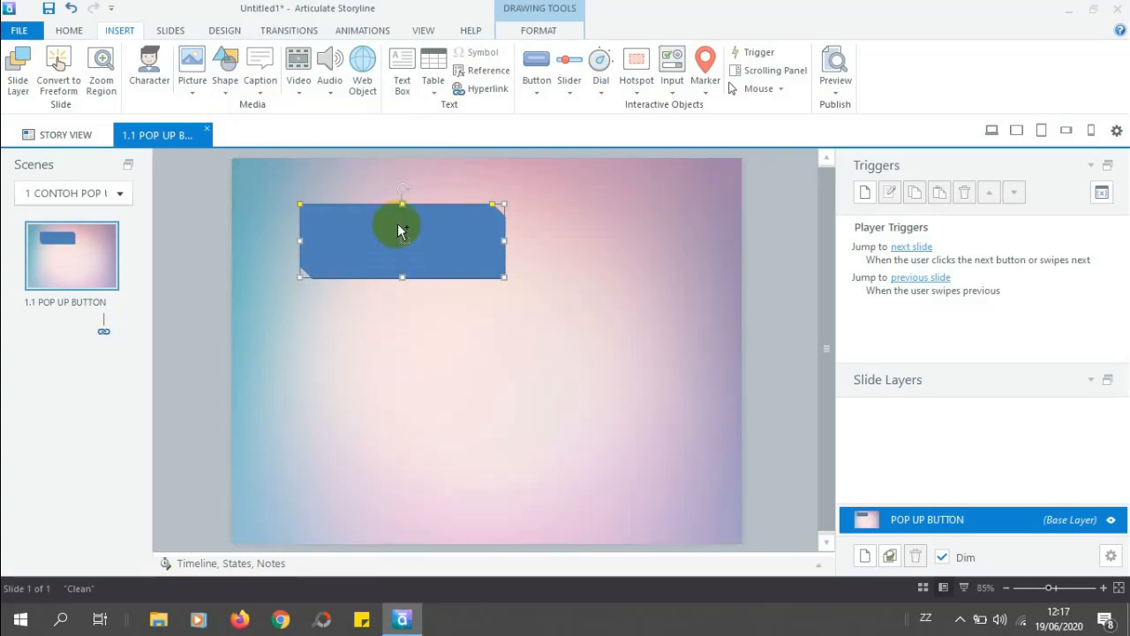
Duplicate the blue snip-corner rectangle twice and stack the copies in a vertical column beneath the original
left_click(416, 327)
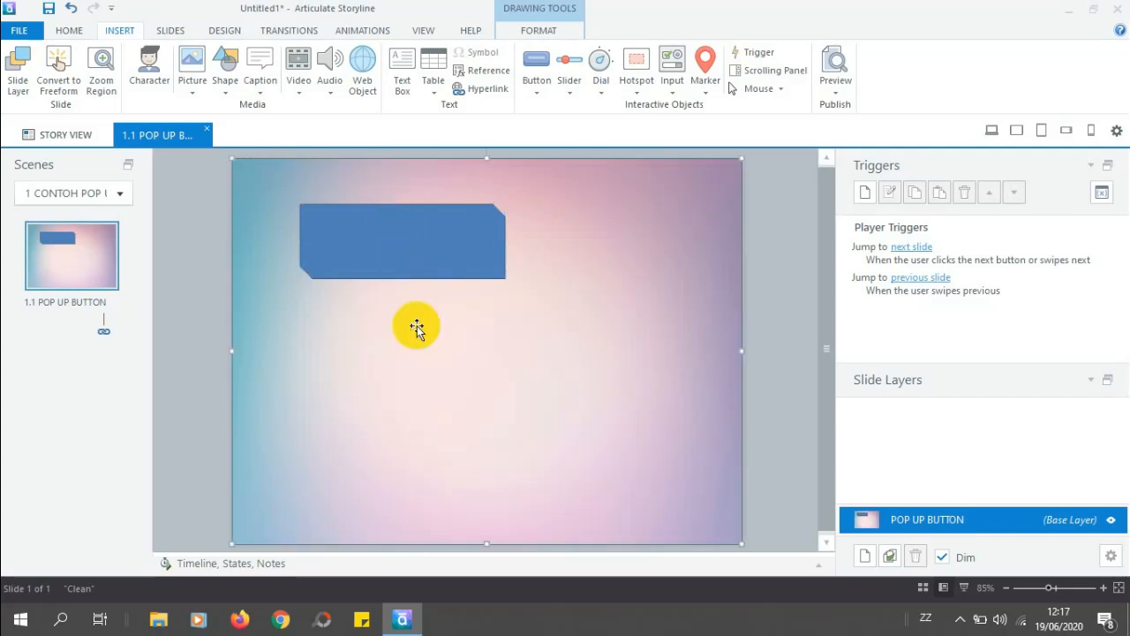
key("Tab")
left_click_drag(422, 257, 422, 351)
left_click(535, 324)
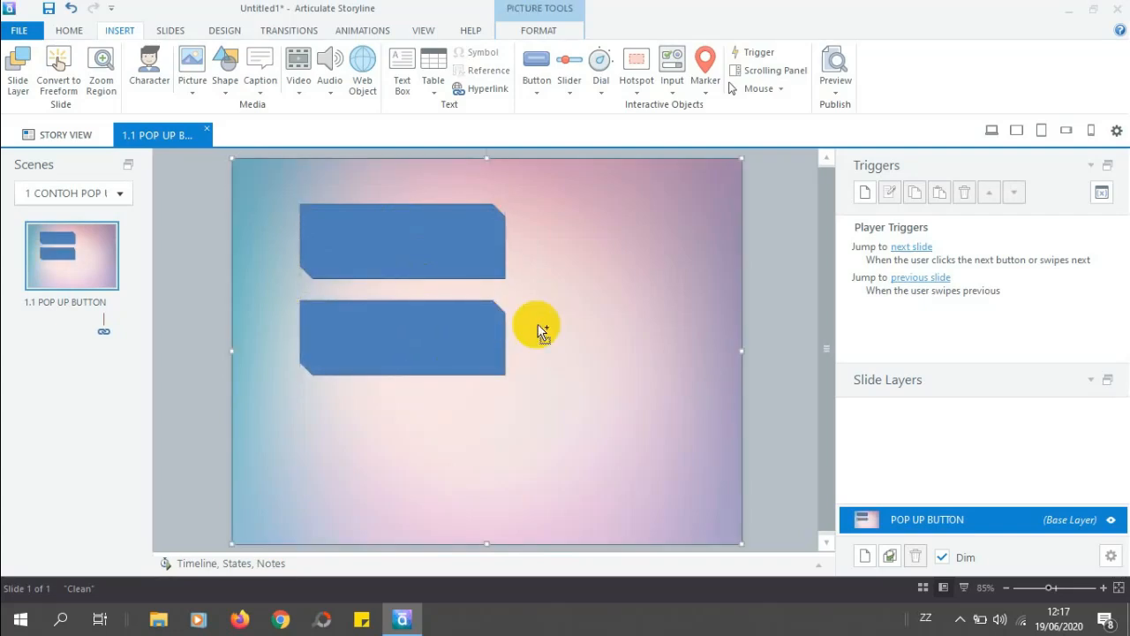
key("Tab")
left_click_drag(454, 252, 455, 433)
Apply the solid red shape style to the top rectangle and the solid green style to the middle one
left_click(492, 262)
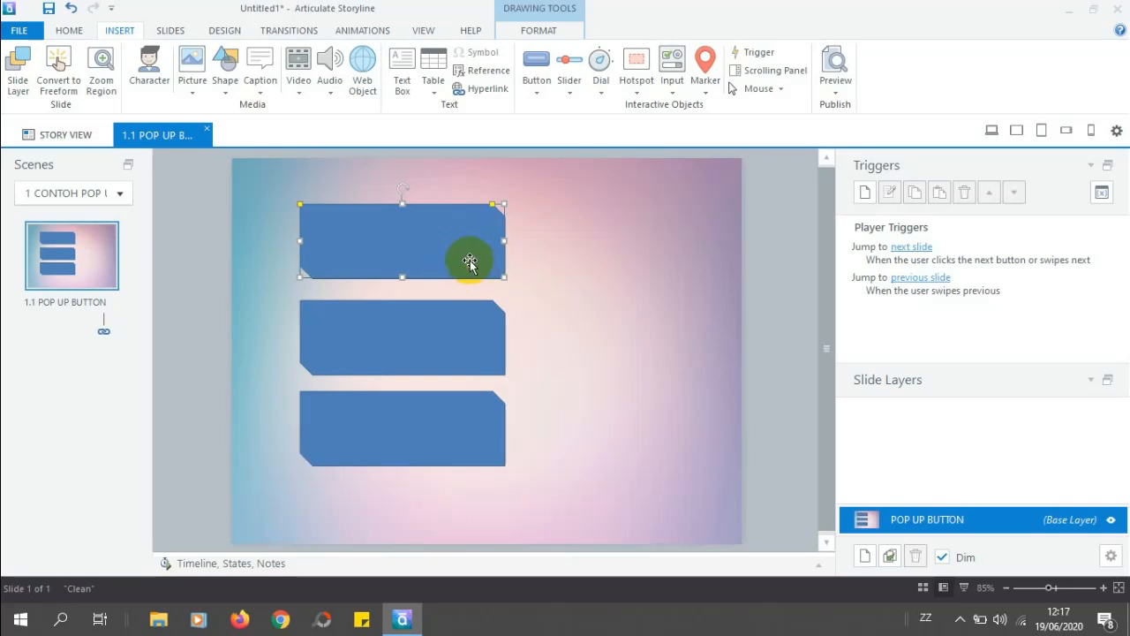
left_click(409, 248)
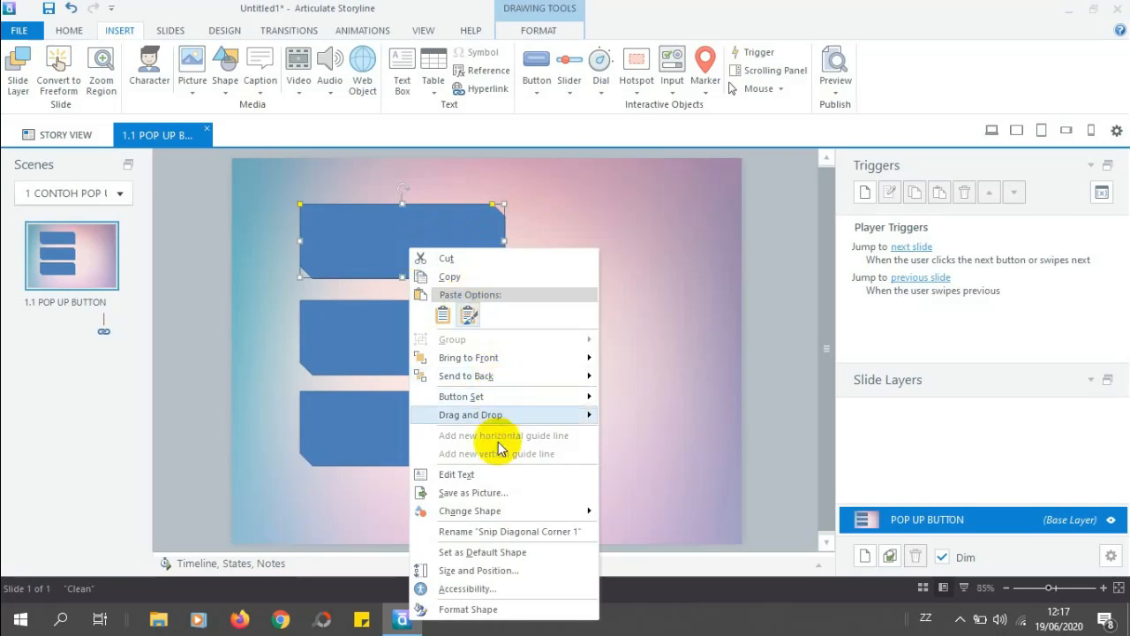
left_click(428, 227)
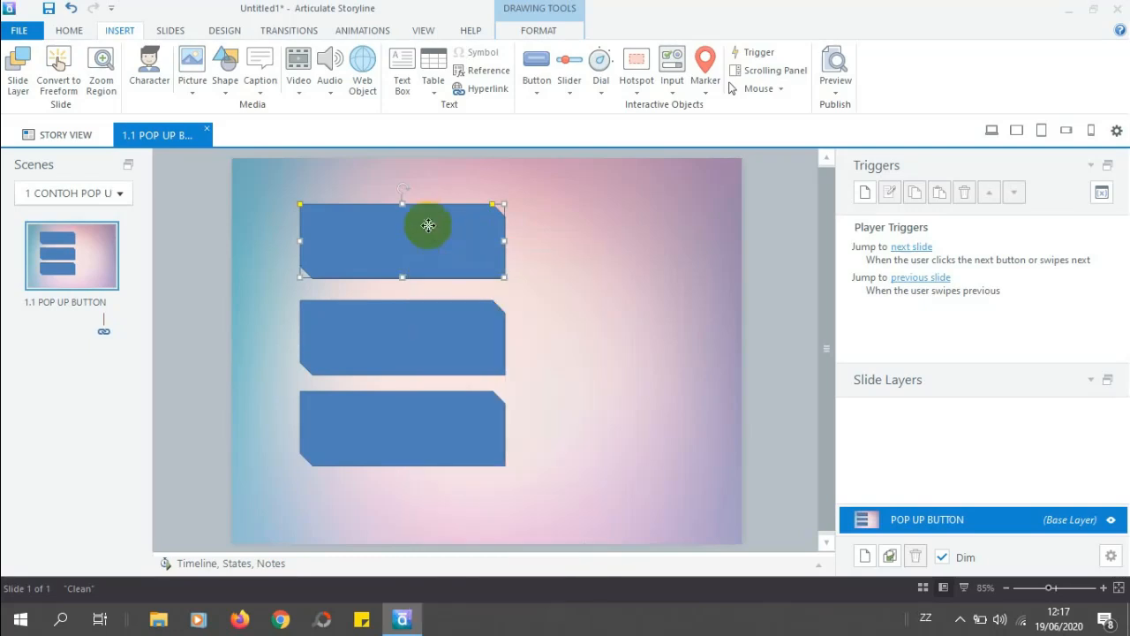
left_click(70, 29)
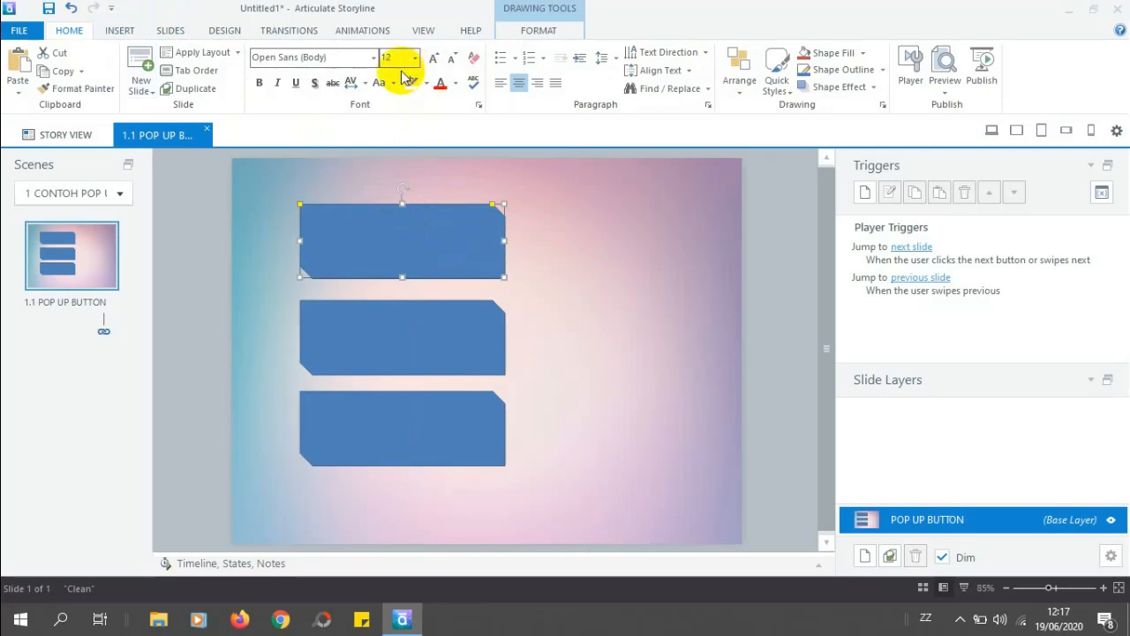
double_click(383, 243)
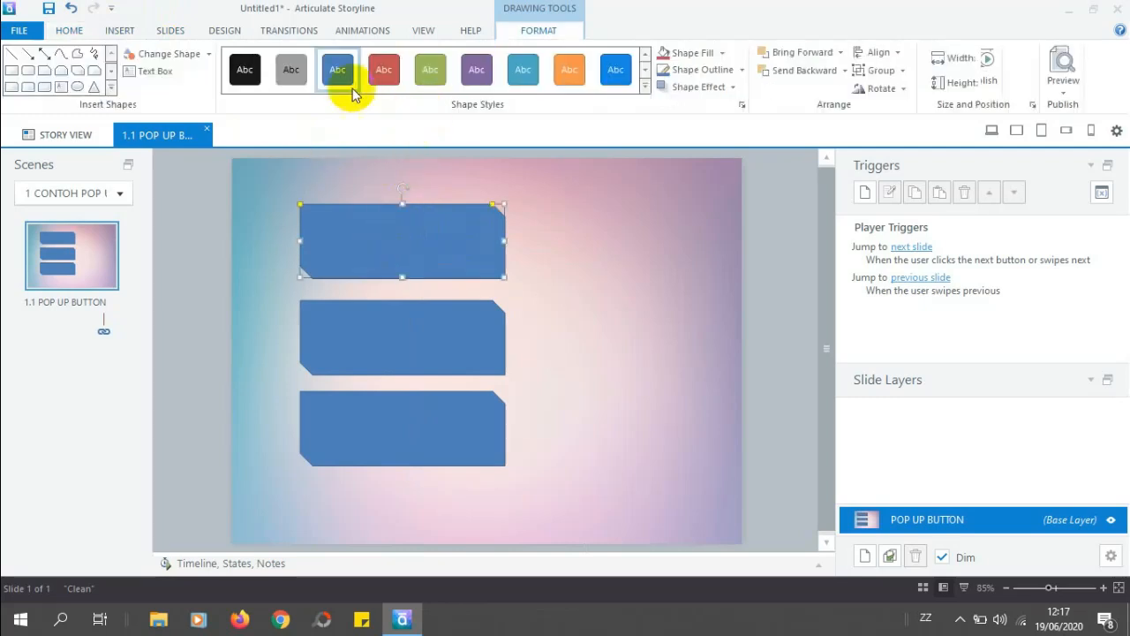
left_click(384, 70)
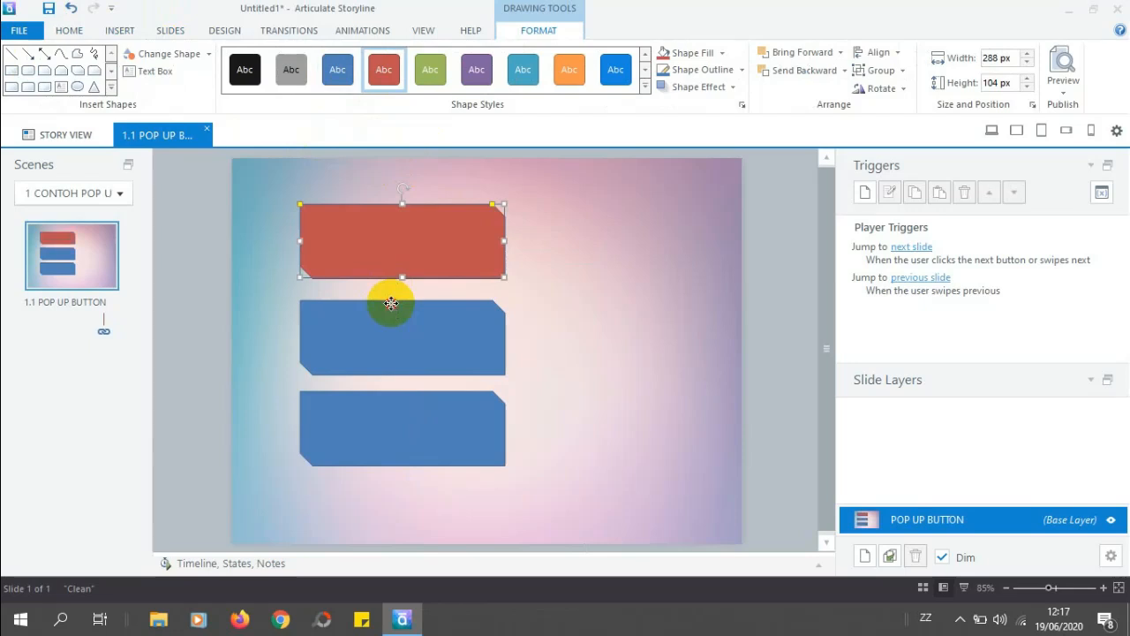
key("Escape")
left_click(392, 305)
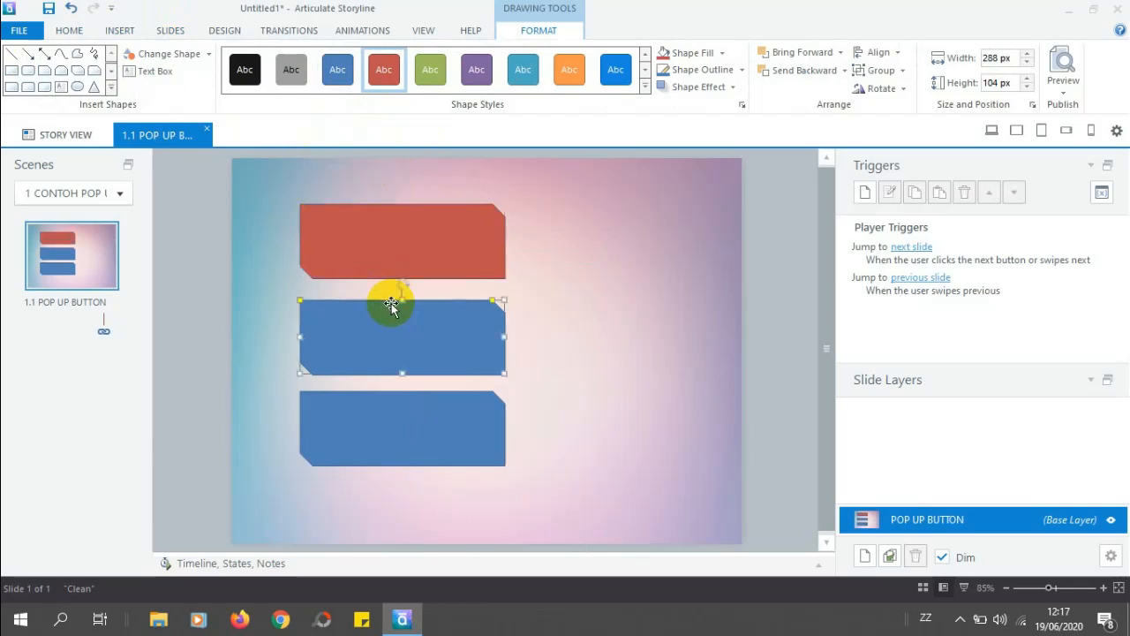
left_click(431, 76)
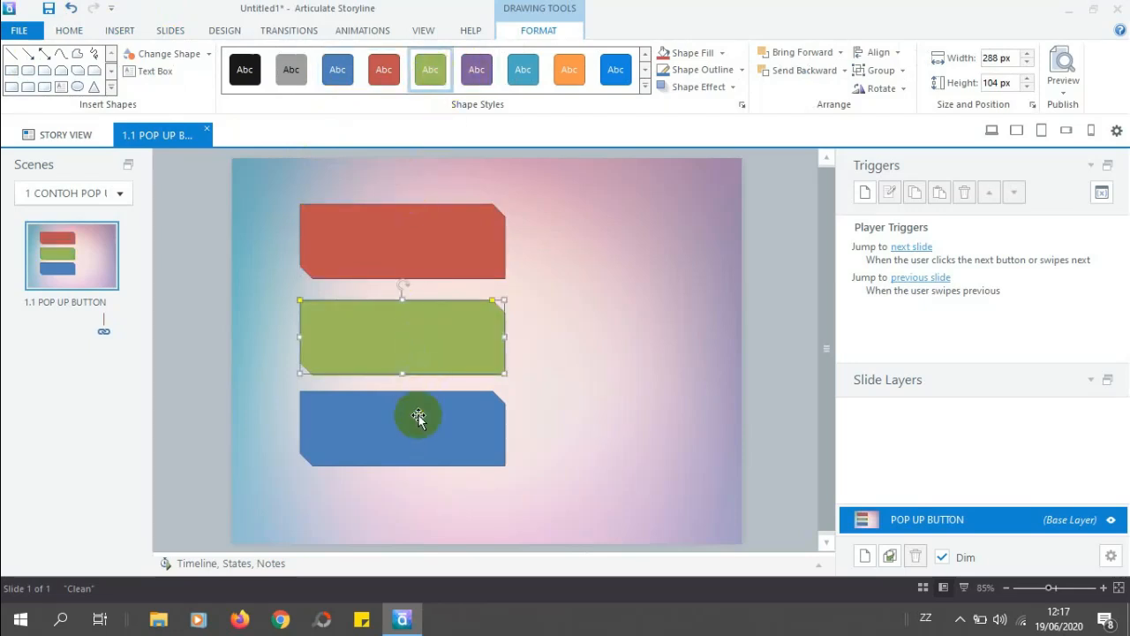
Set the solid fill transparency of the red top rectangle to 20%
right_click(439, 246)
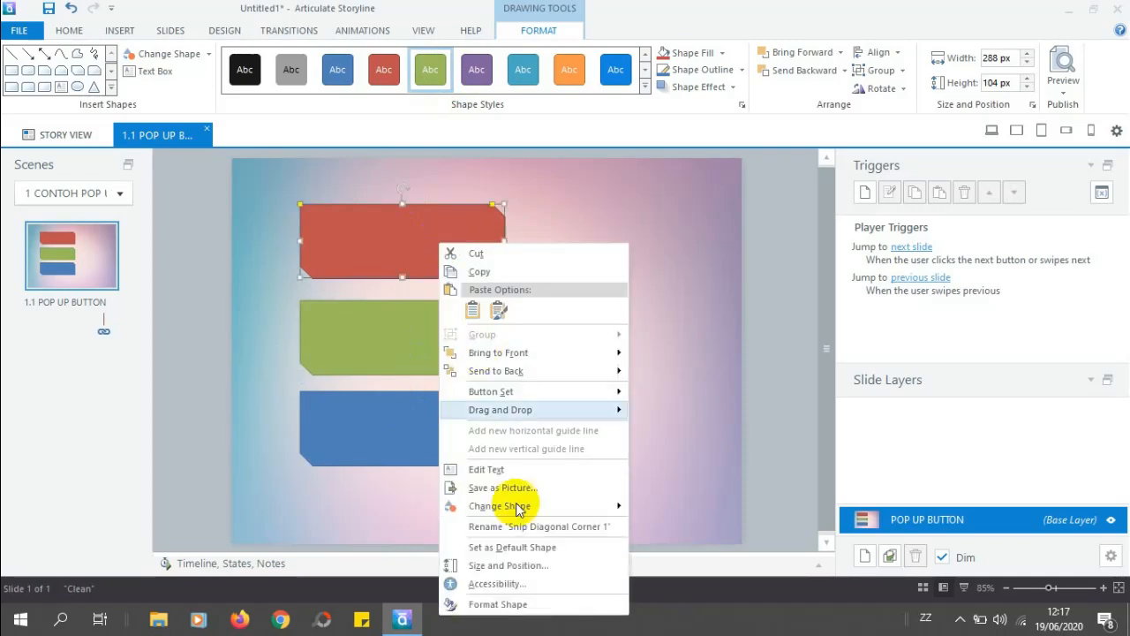
left_click(523, 605)
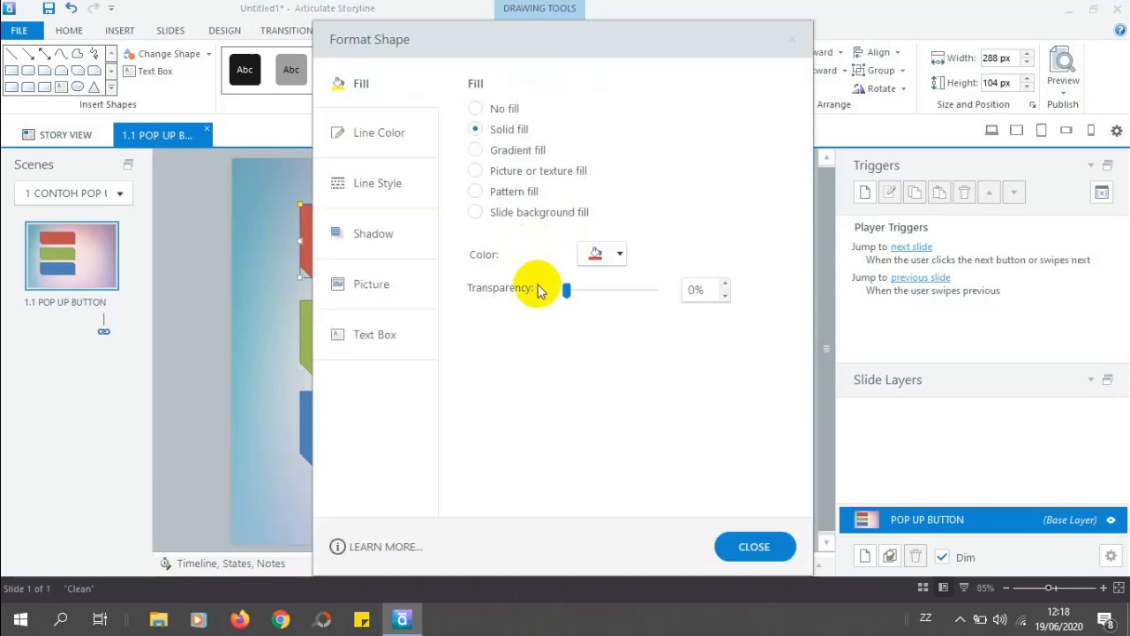
left_click(693, 290)
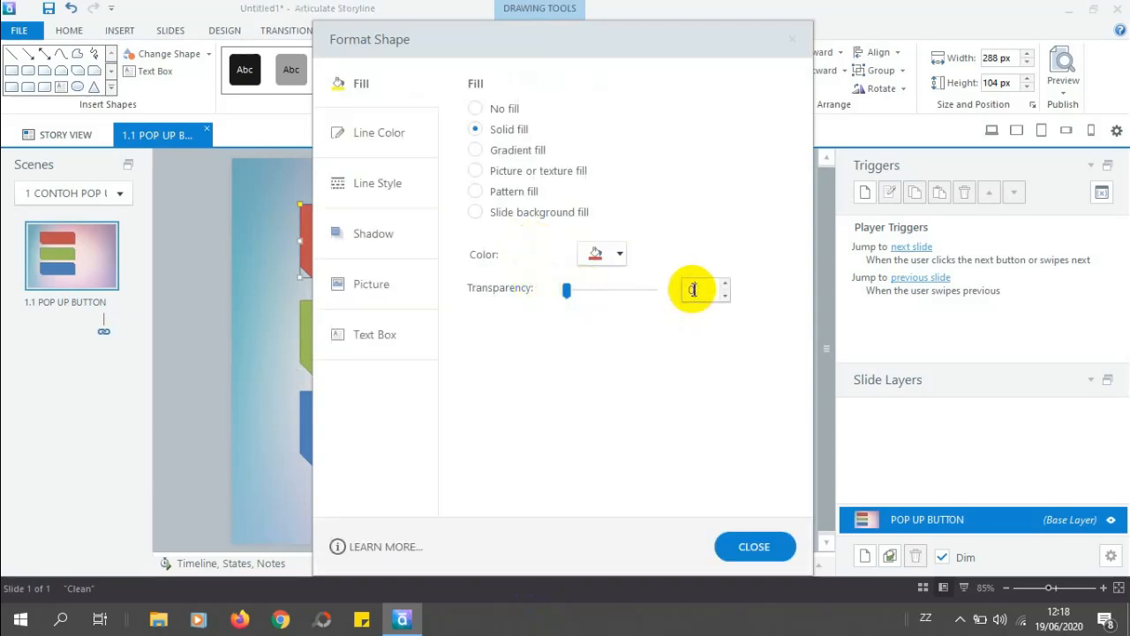
type("20")
key("Return")
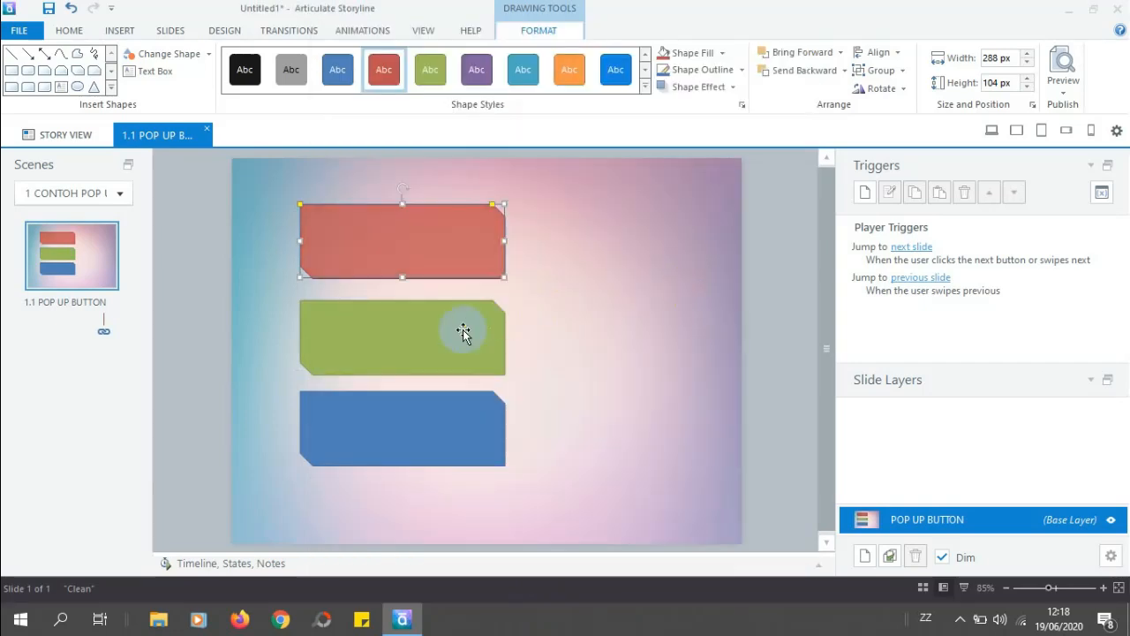
Set the solid fill transparency of the green middle rectangle to 20%
right_click(427, 349)
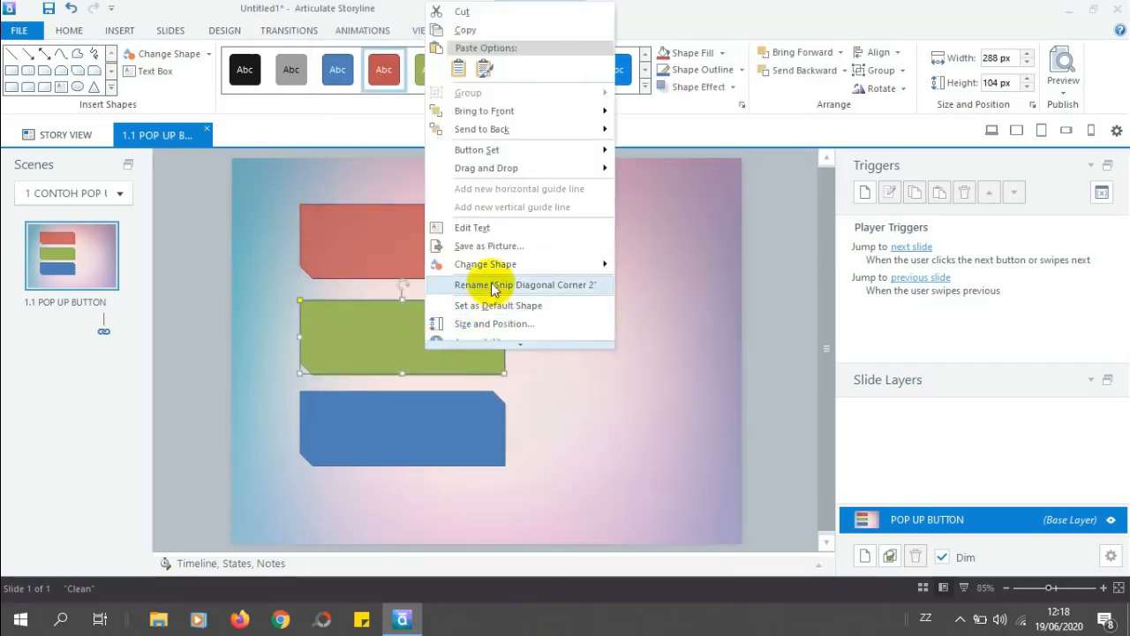
left_click(499, 346)
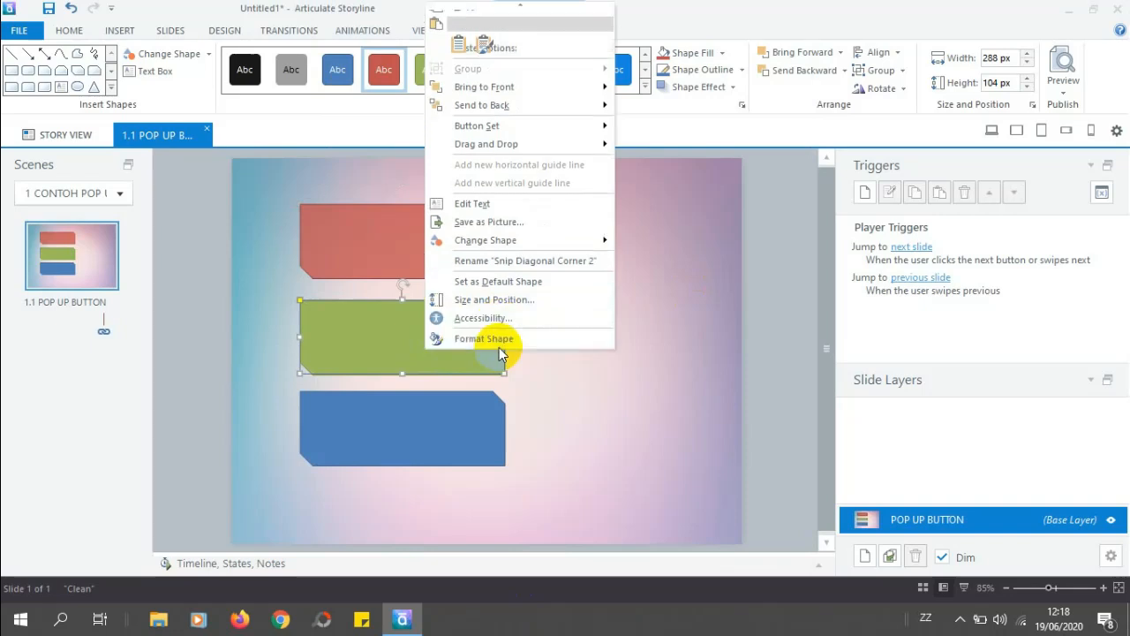
left_click(499, 347)
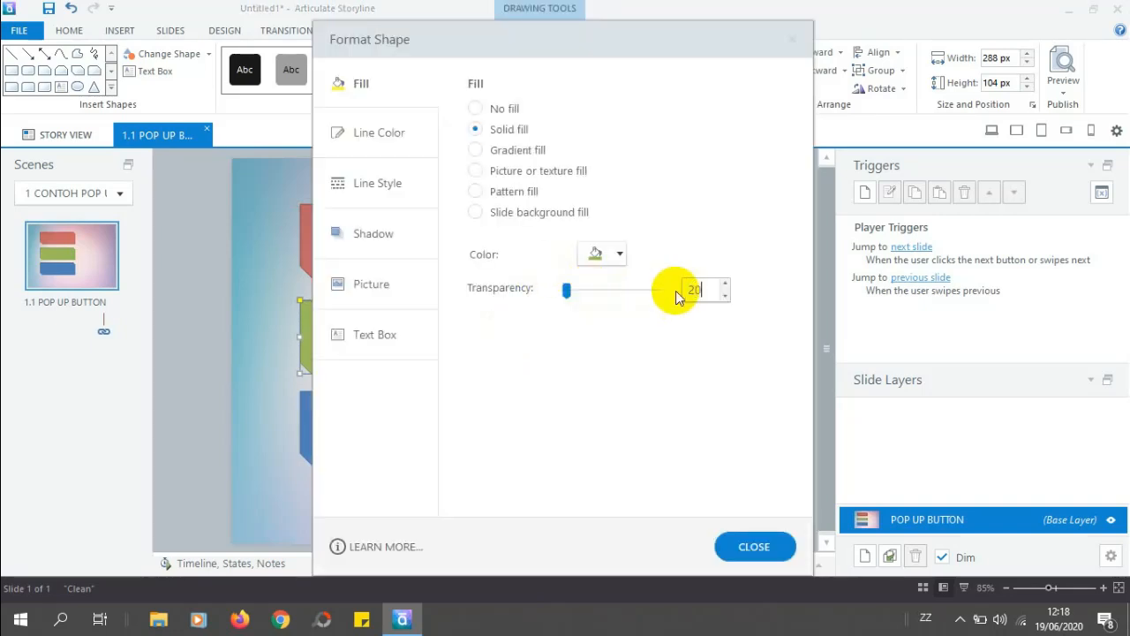
key("Return")
Set the solid fill transparency of the blue bottom rectangle to 20%
right_click(417, 430)
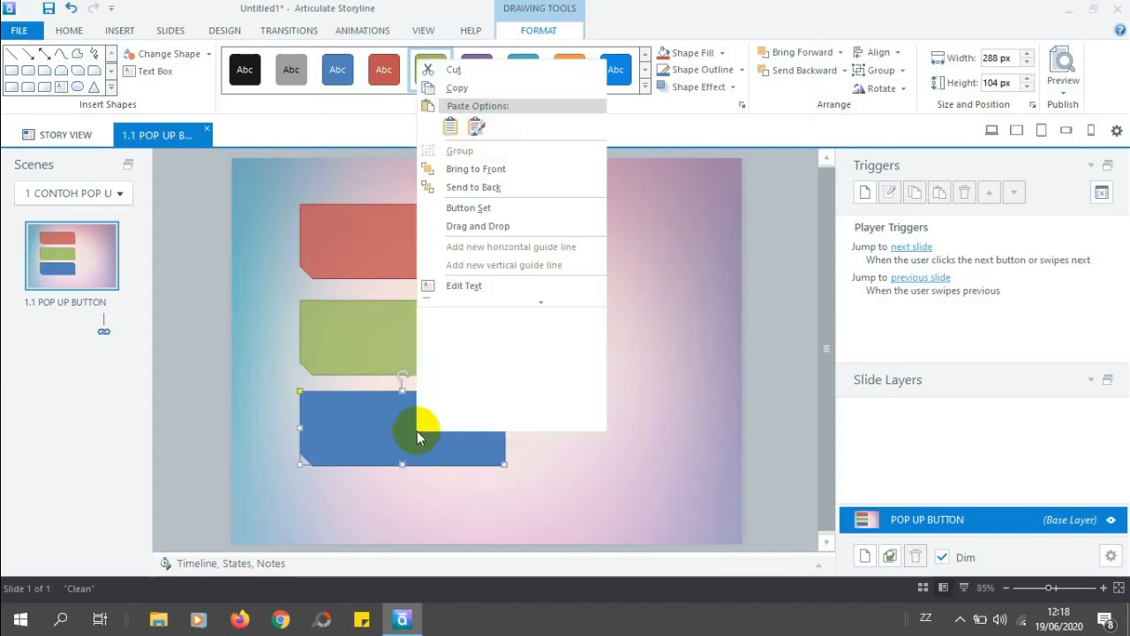
left_click(490, 419)
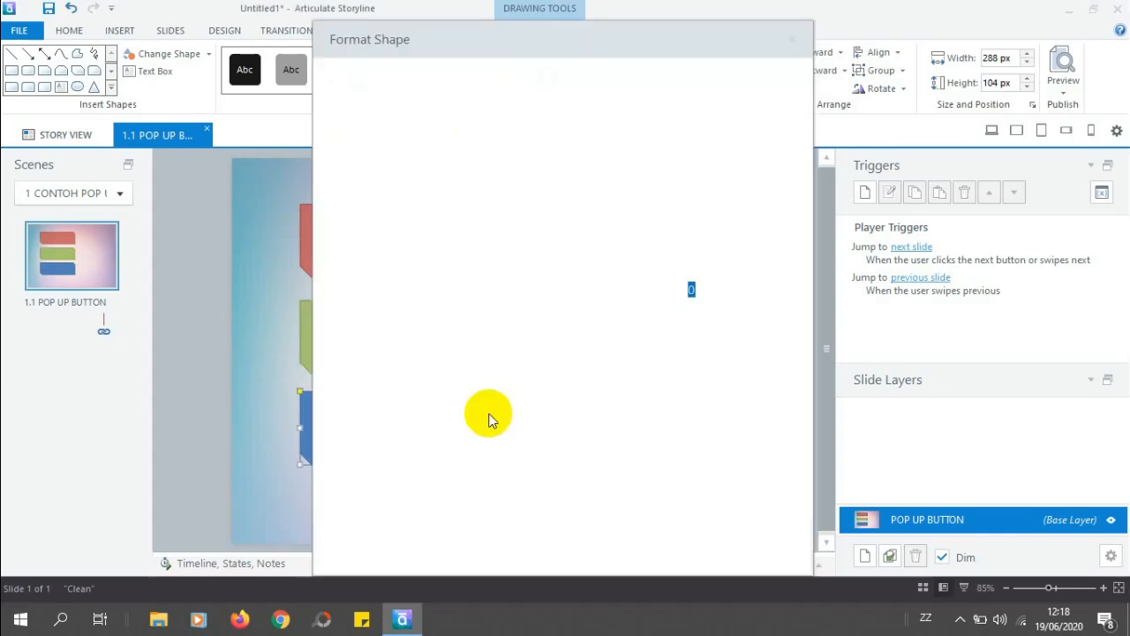
left_click(685, 290)
type("20")
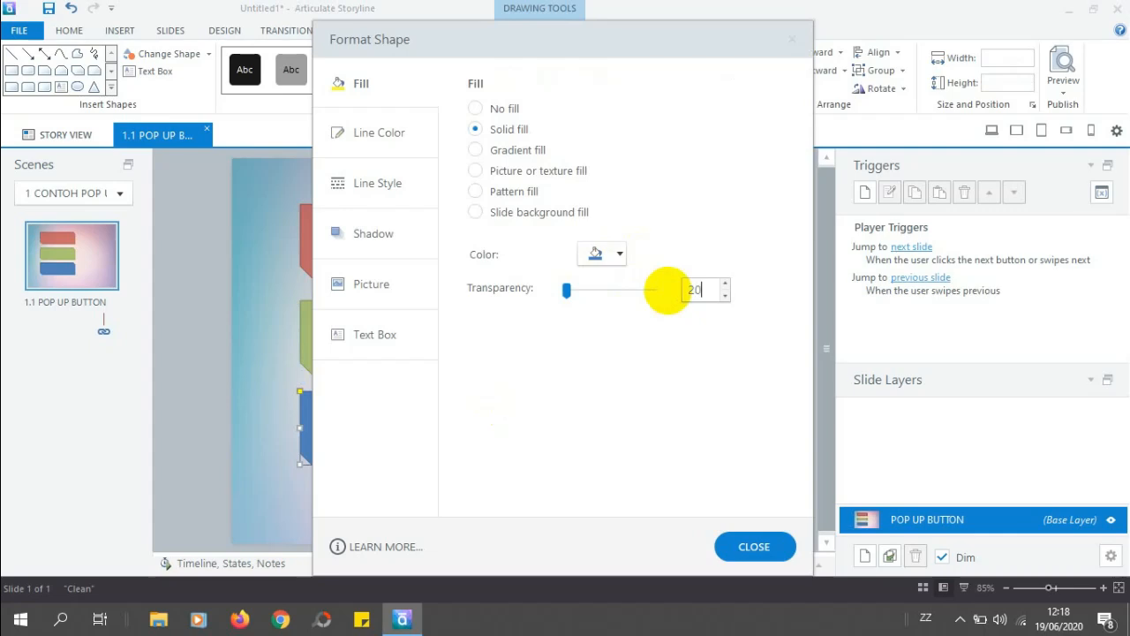
key("Return")
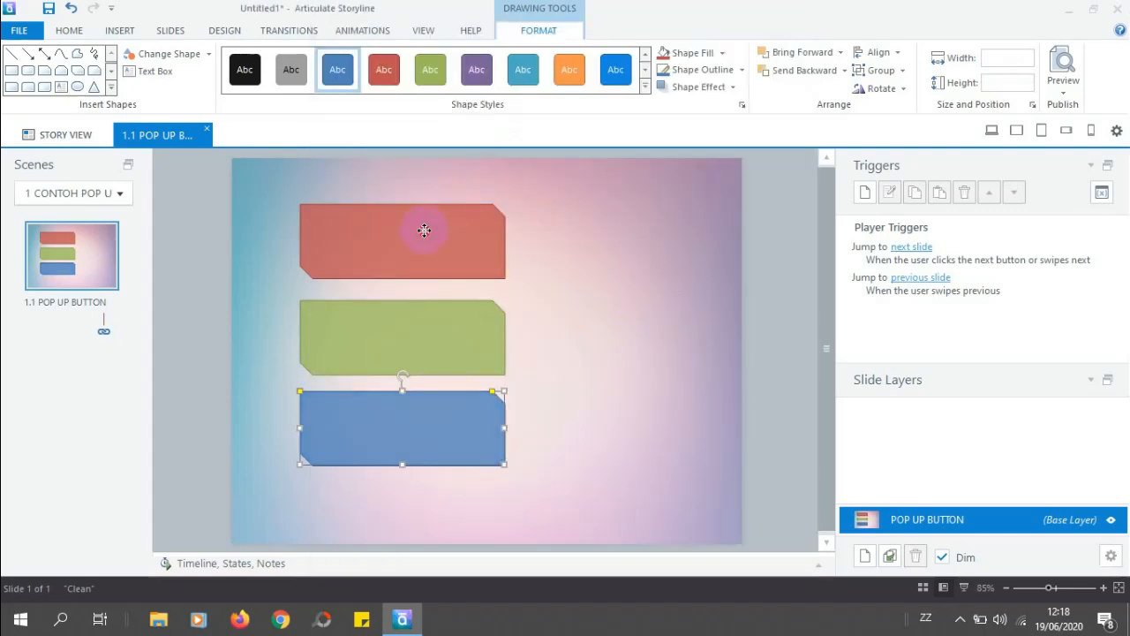
left_click(424, 232)
left_click(407, 330)
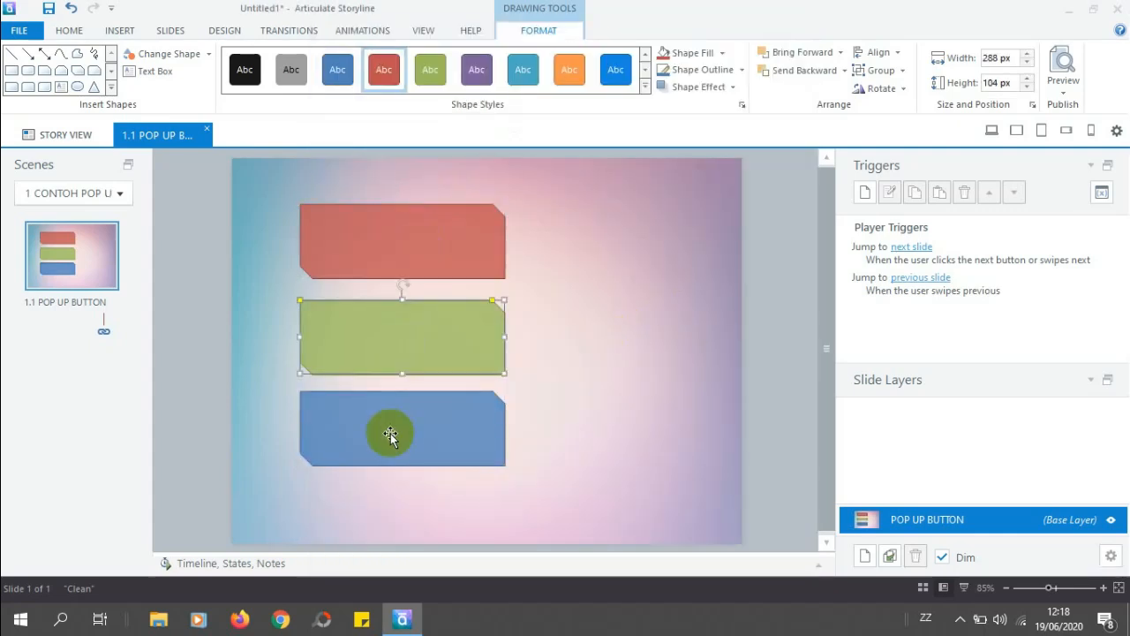
left_click(391, 434)
Add the text PERIODE to the red top rectangle
left_click(403, 256)
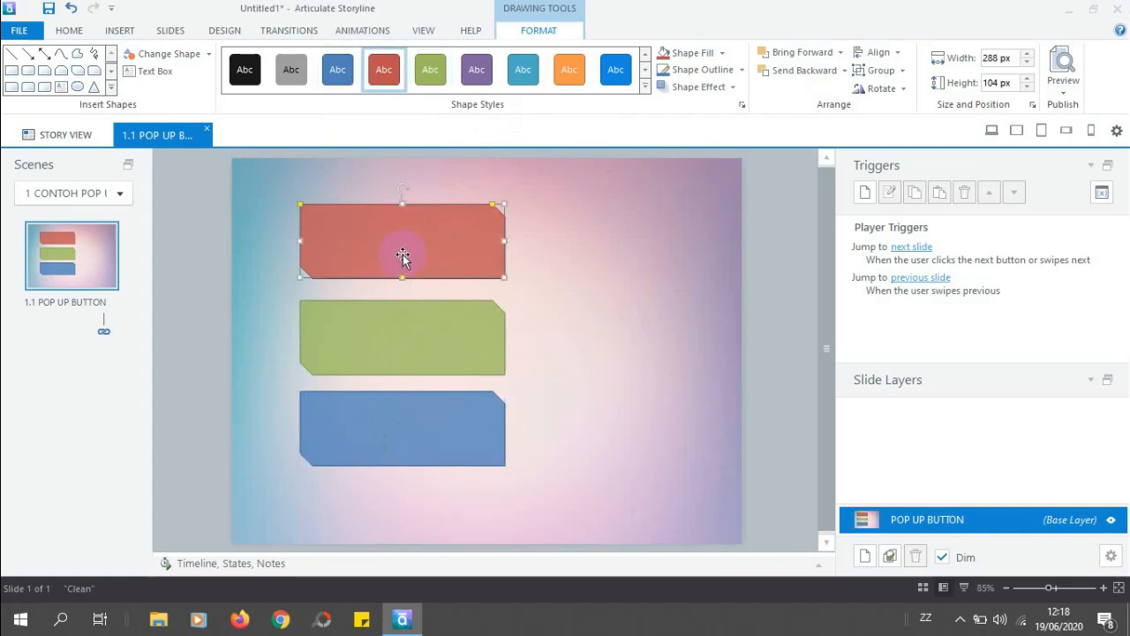
right_click(402, 255)
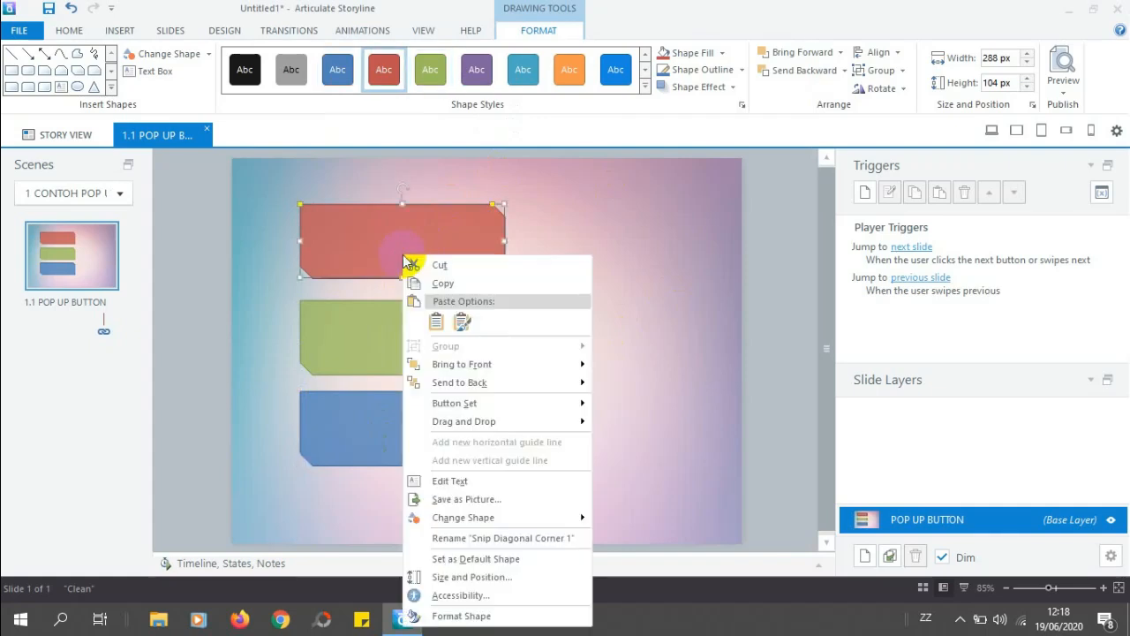
left_click(487, 482)
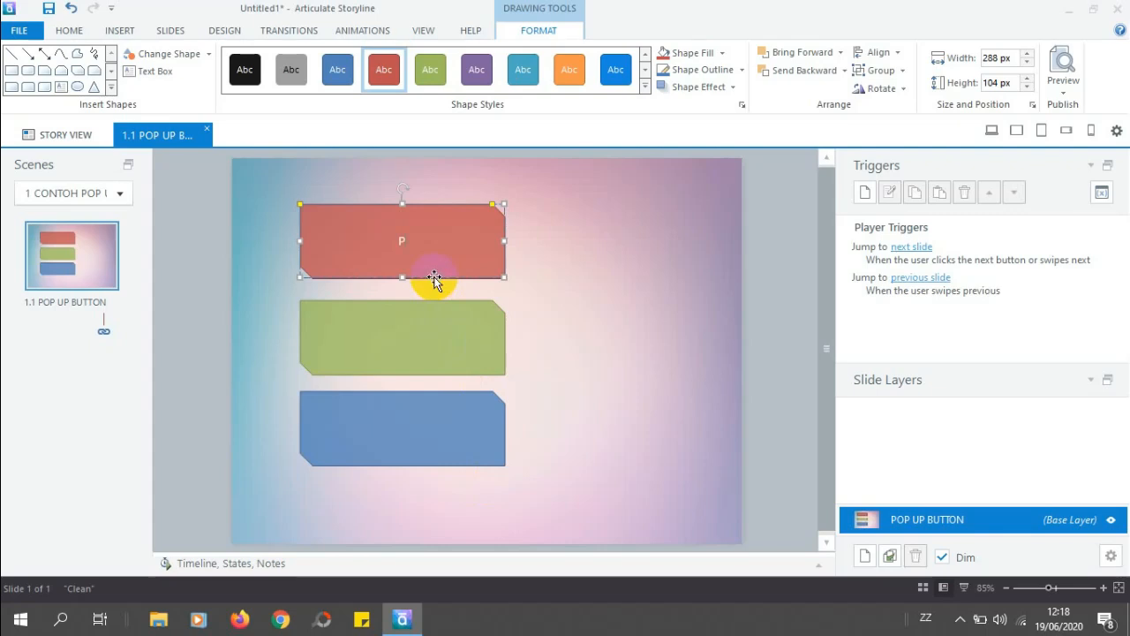
type("IODE")
Open the text of the green middle rectangle for editing
left_click(406, 325)
right_click(410, 328)
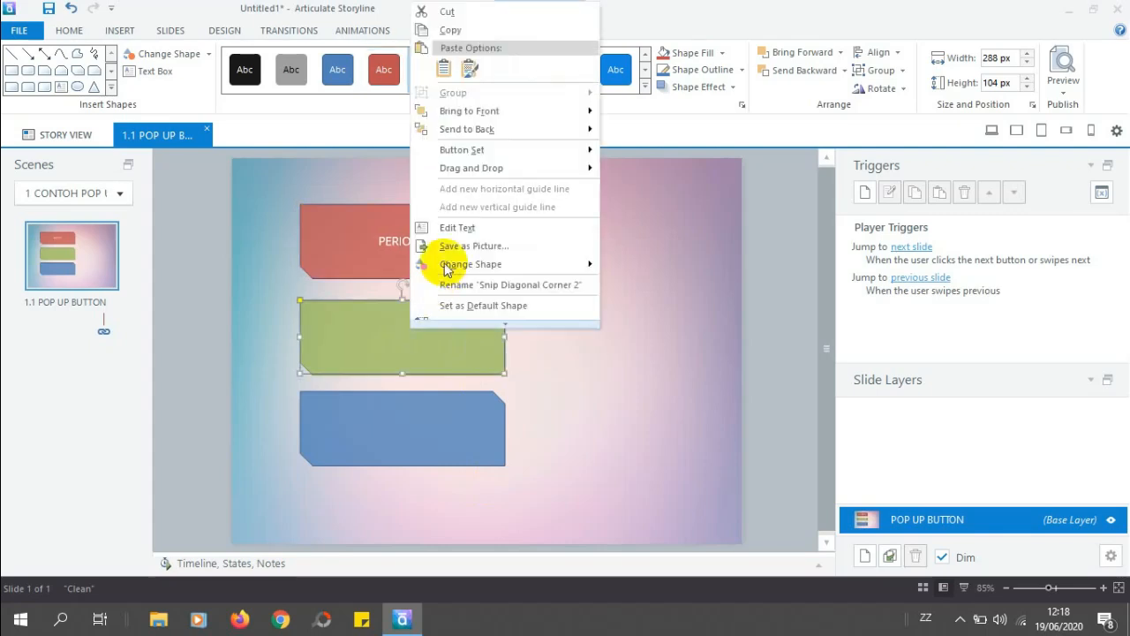
left_click(460, 231)
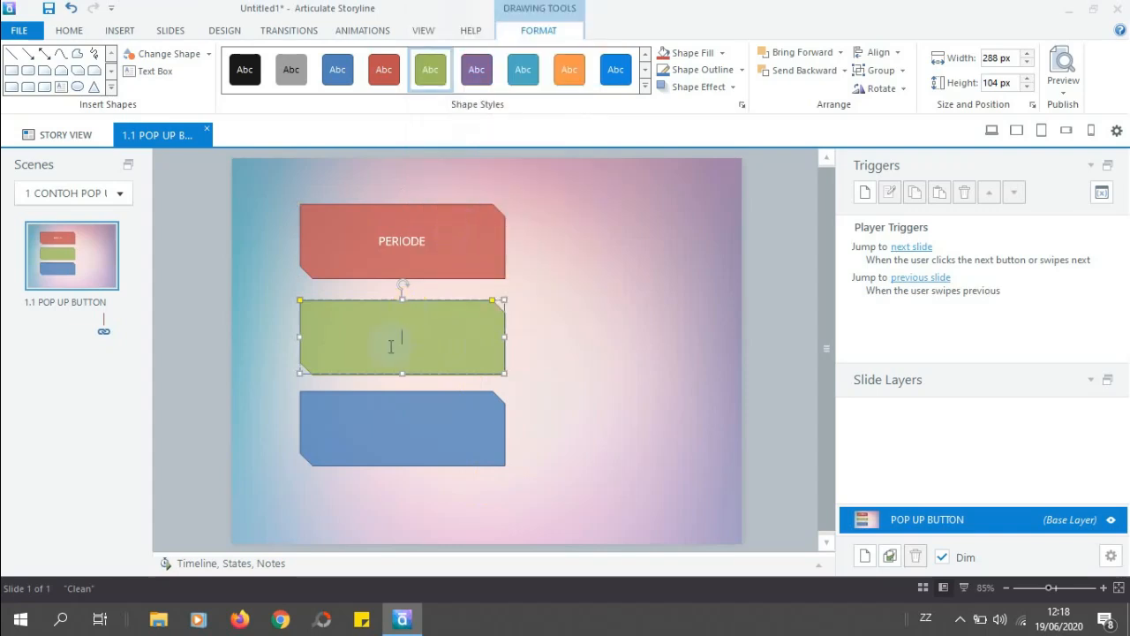
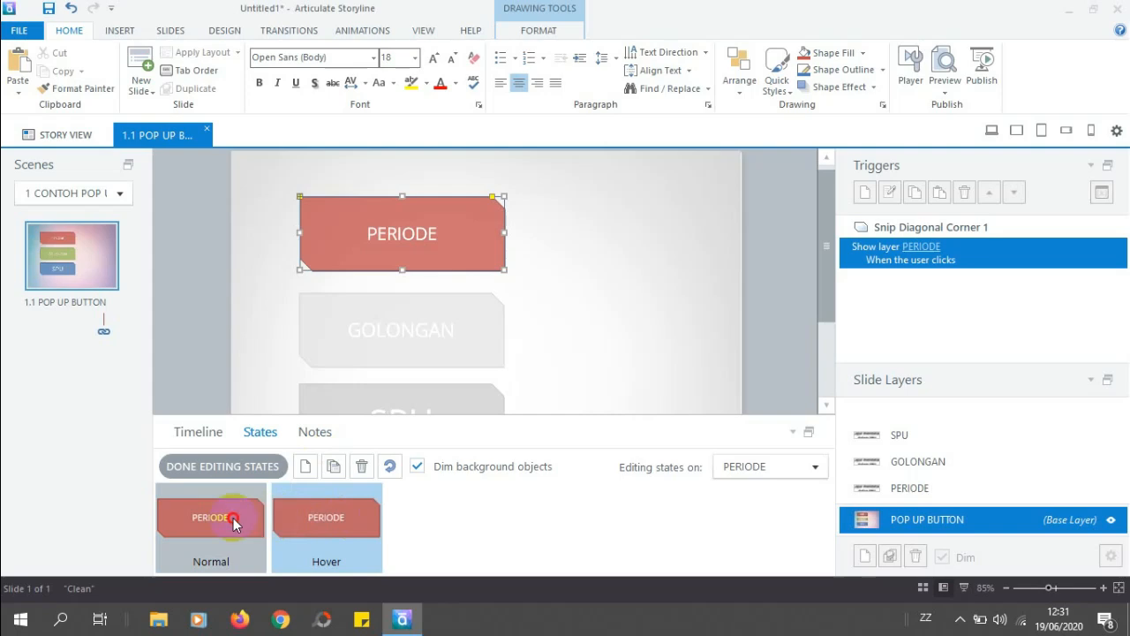
Give the PERIODE button's Hover state a dark grey theme fill and finish editing its states
left_click(319, 520)
left_click(244, 517)
left_click(342, 514)
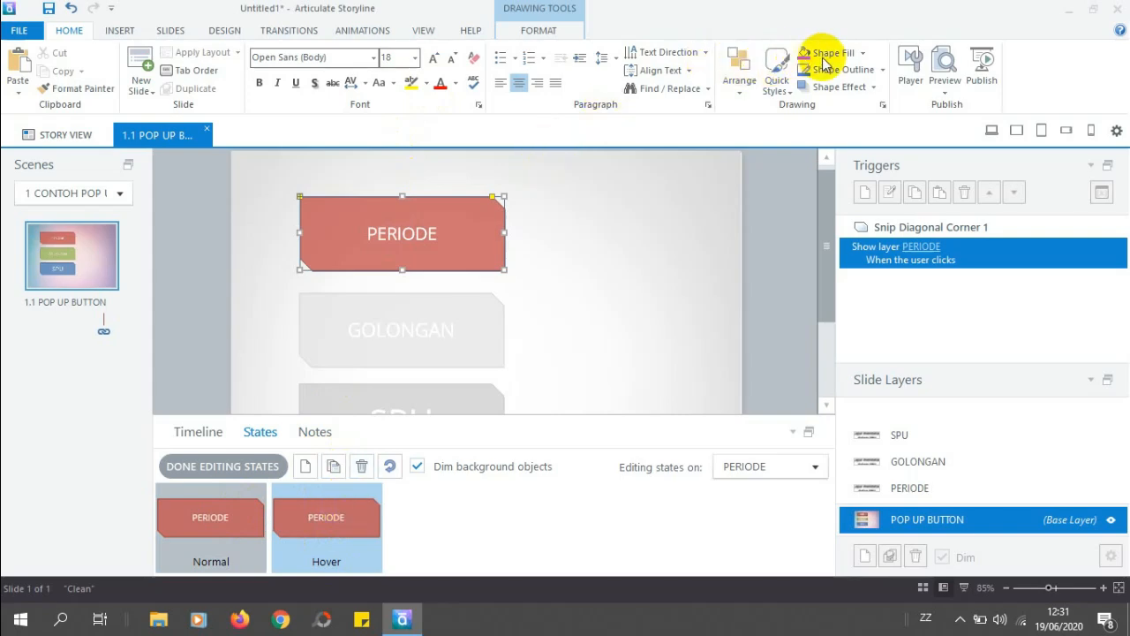
left_click(863, 54)
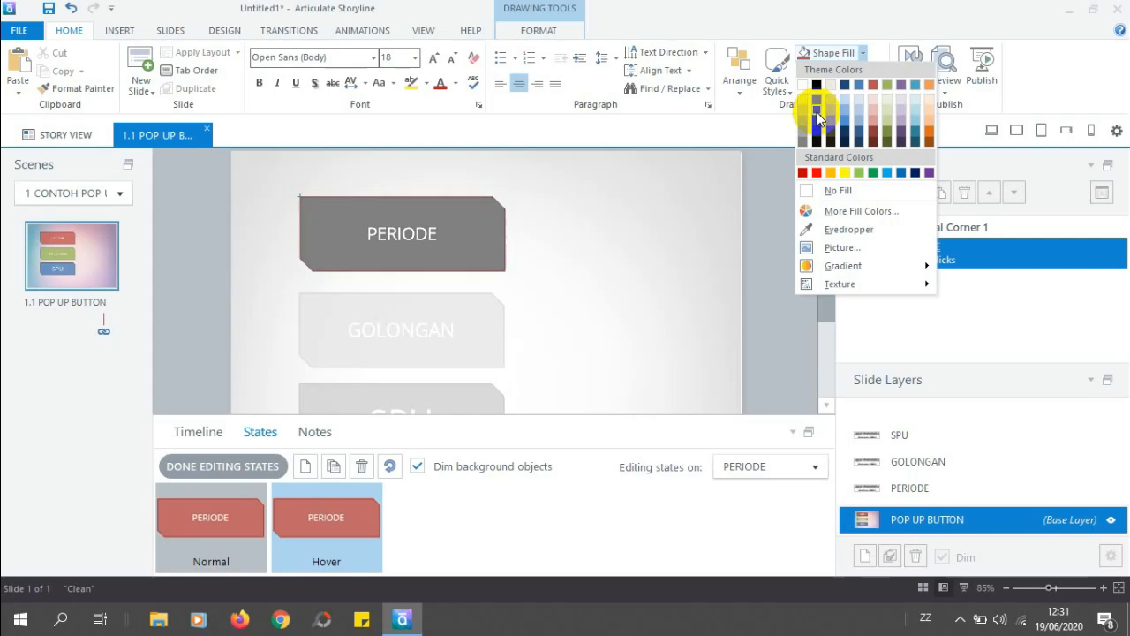
left_click(818, 117)
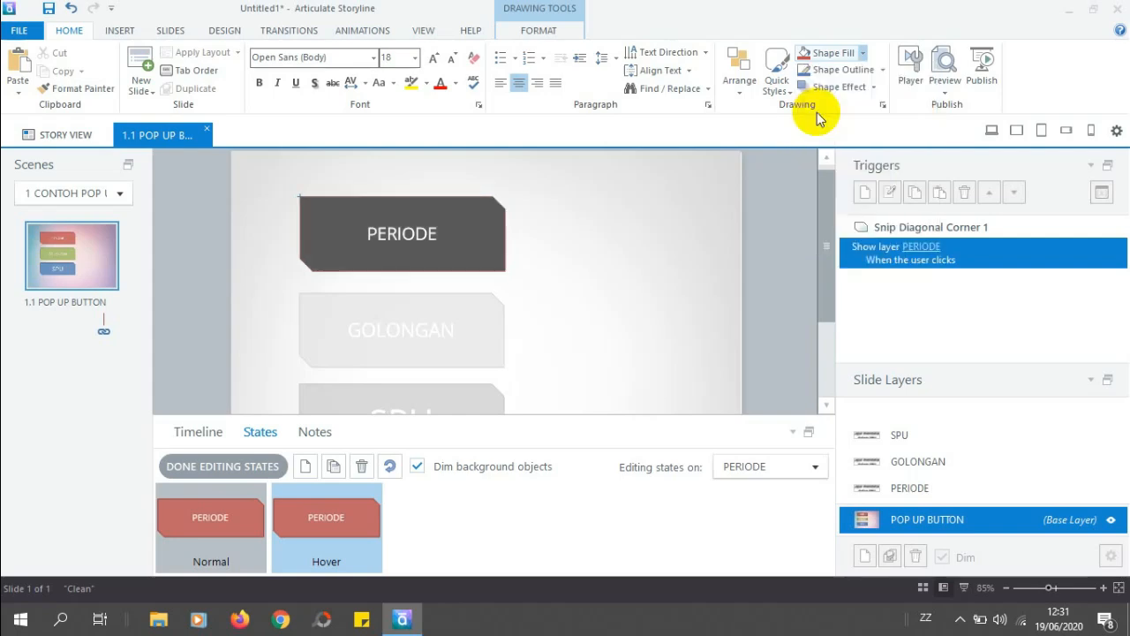
left_click(244, 470)
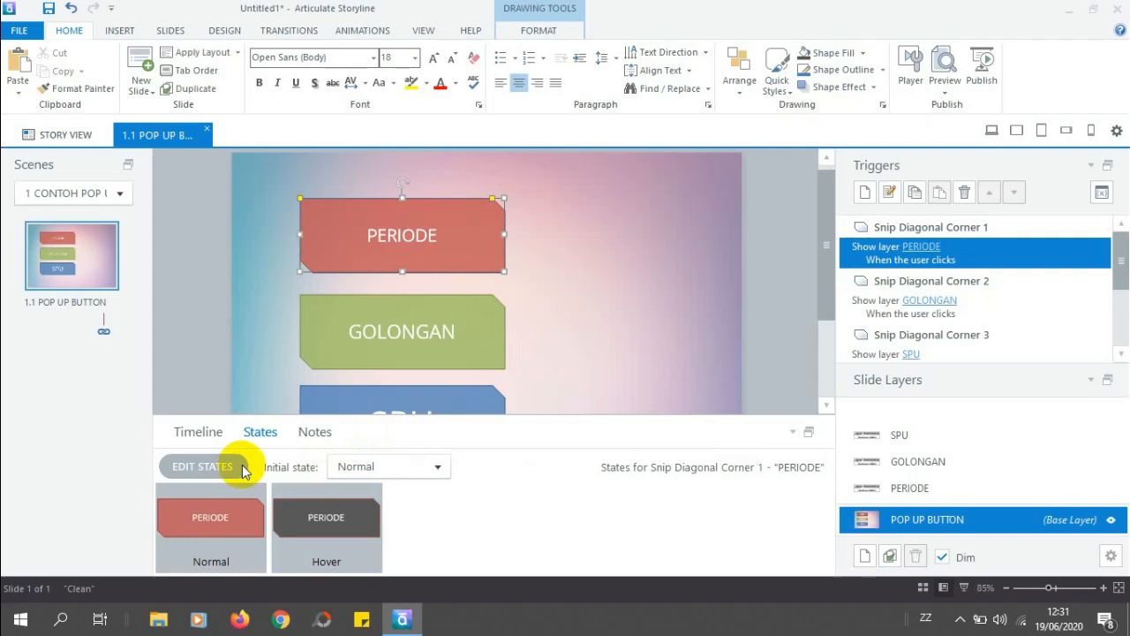
Add the built-in Hover state to the green GOLONGAN button
left_click(209, 434)
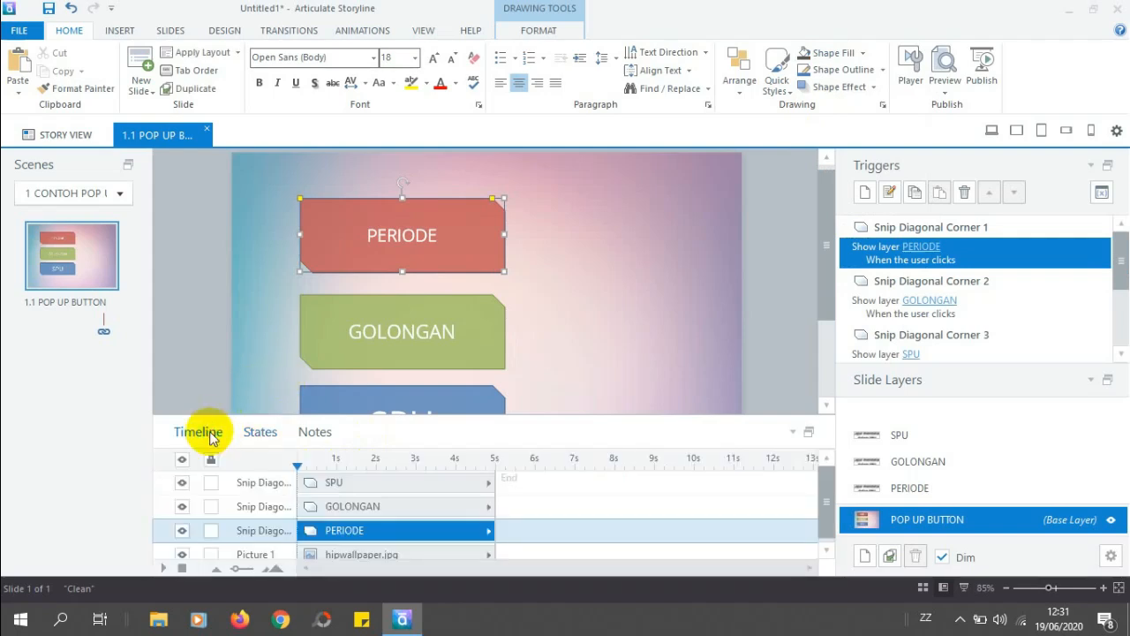
left_click(406, 302)
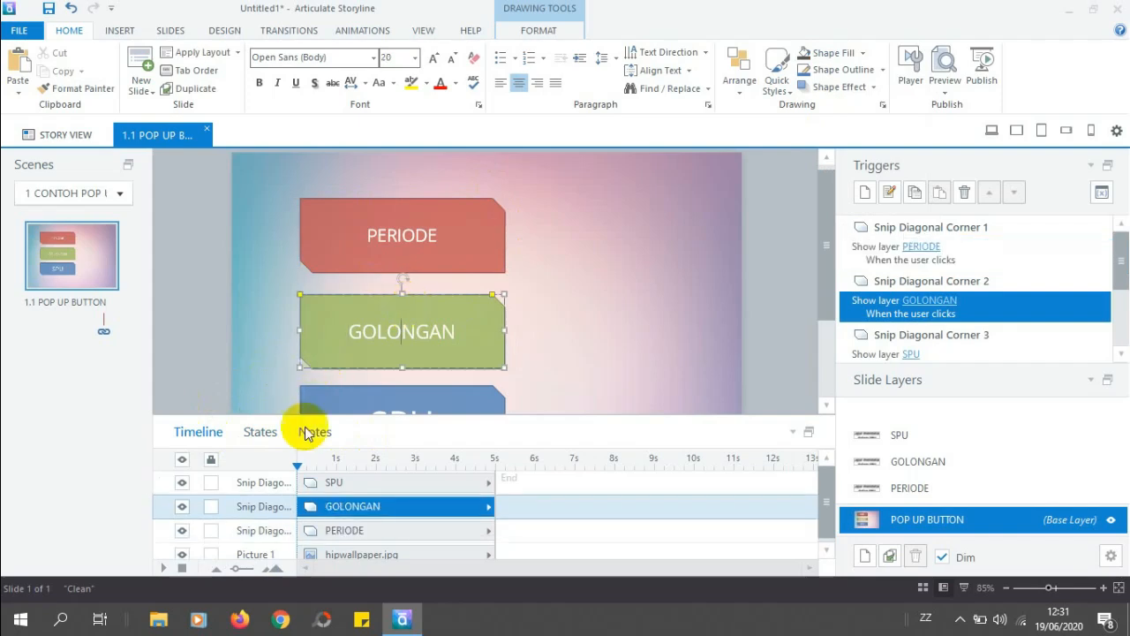
left_click(252, 435)
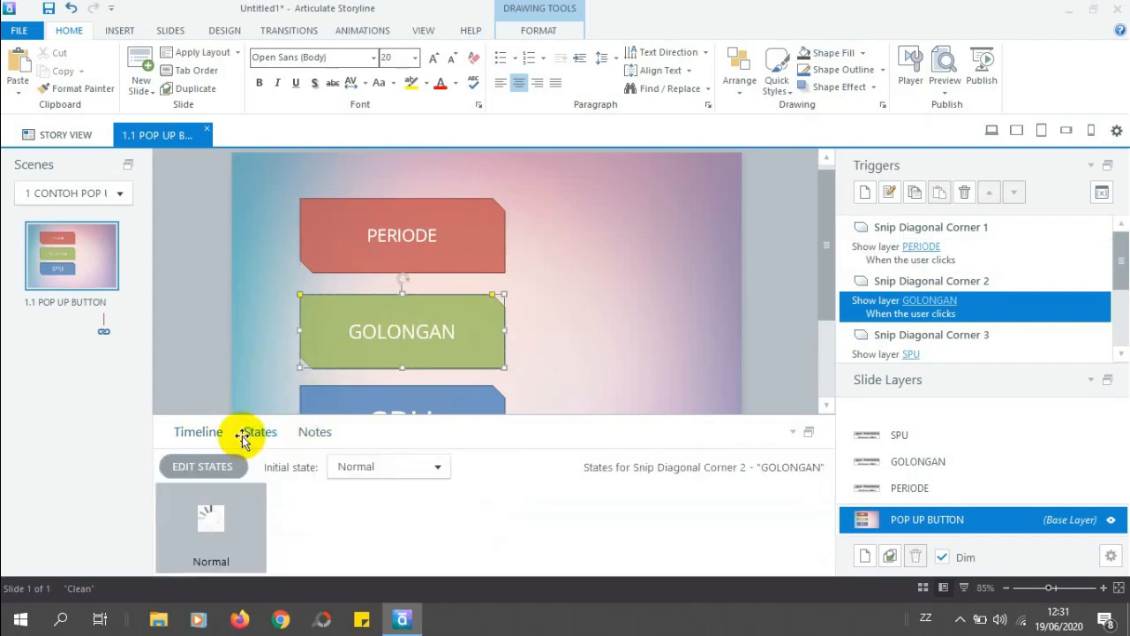
left_click(221, 474)
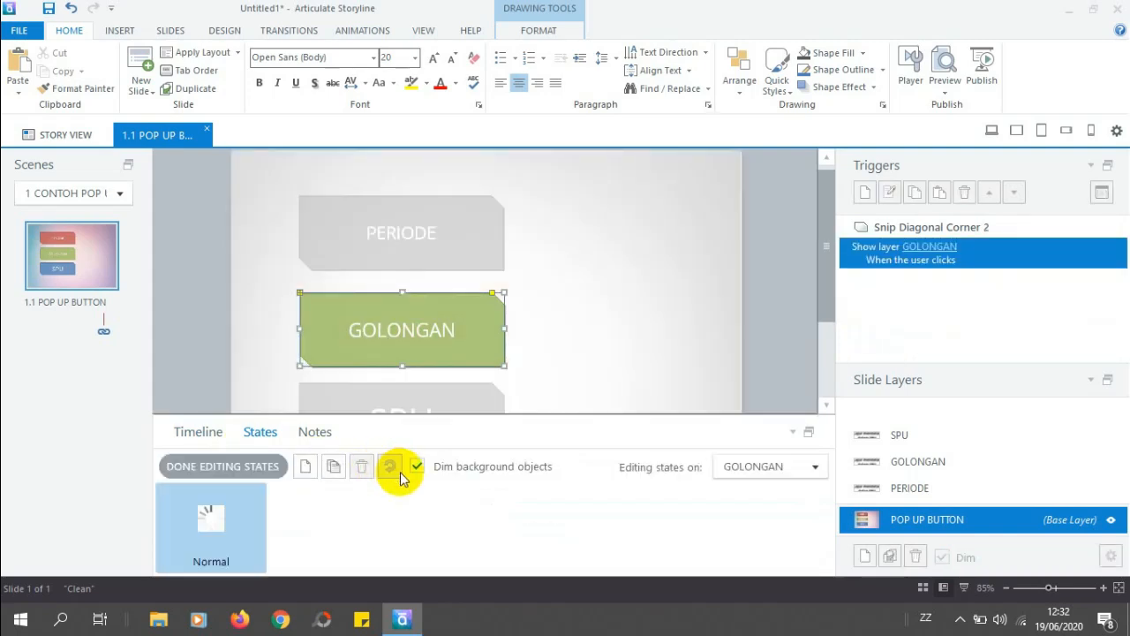
left_click(334, 468)
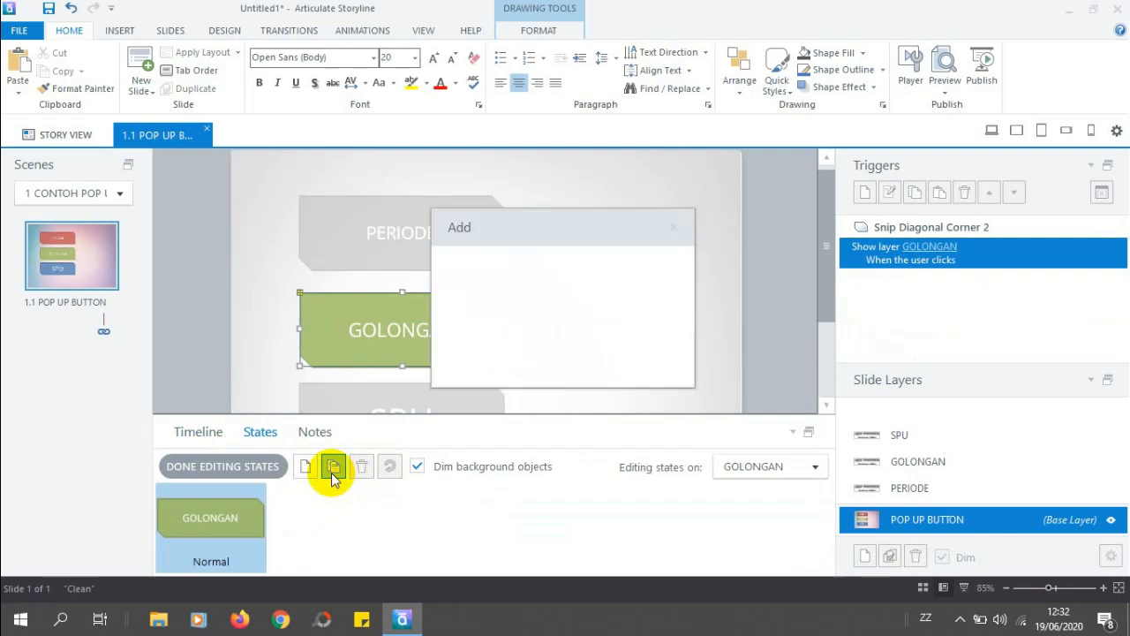
left_click(671, 297)
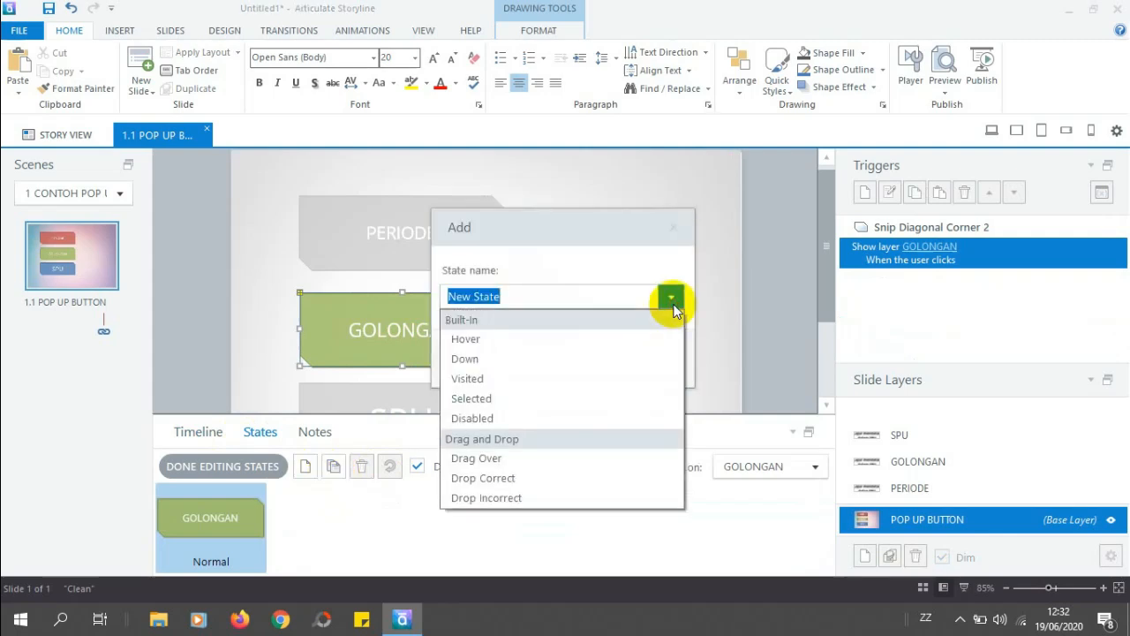
left_click(492, 342)
left_click(578, 358)
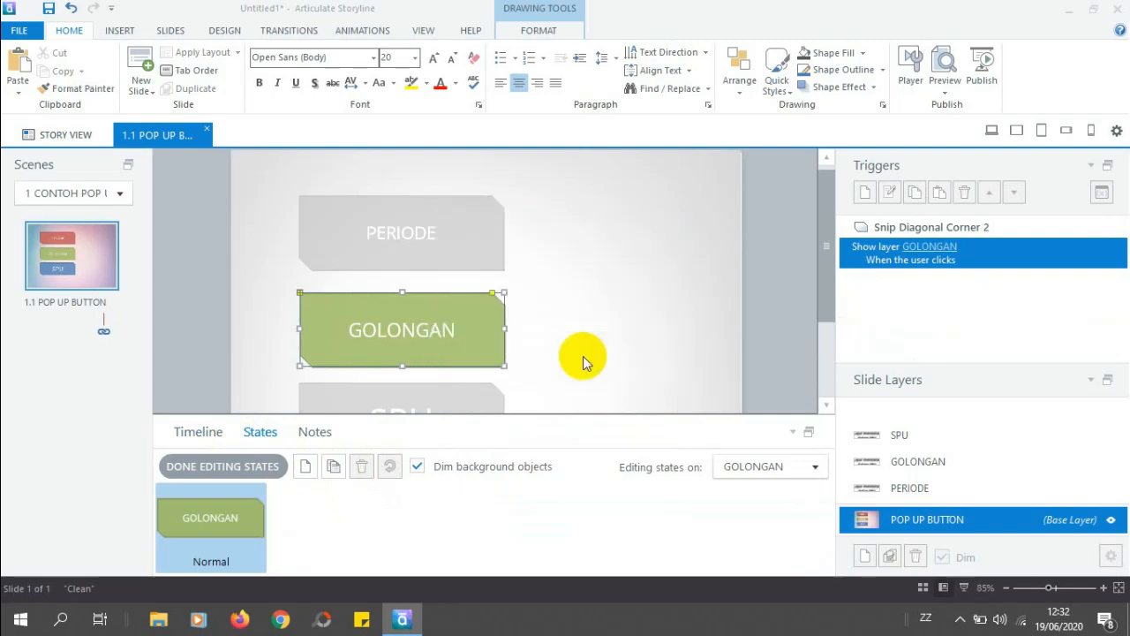
Fill the GOLONGAN button's Hover state with dark grey and finish editing its states
left_click(325, 517)
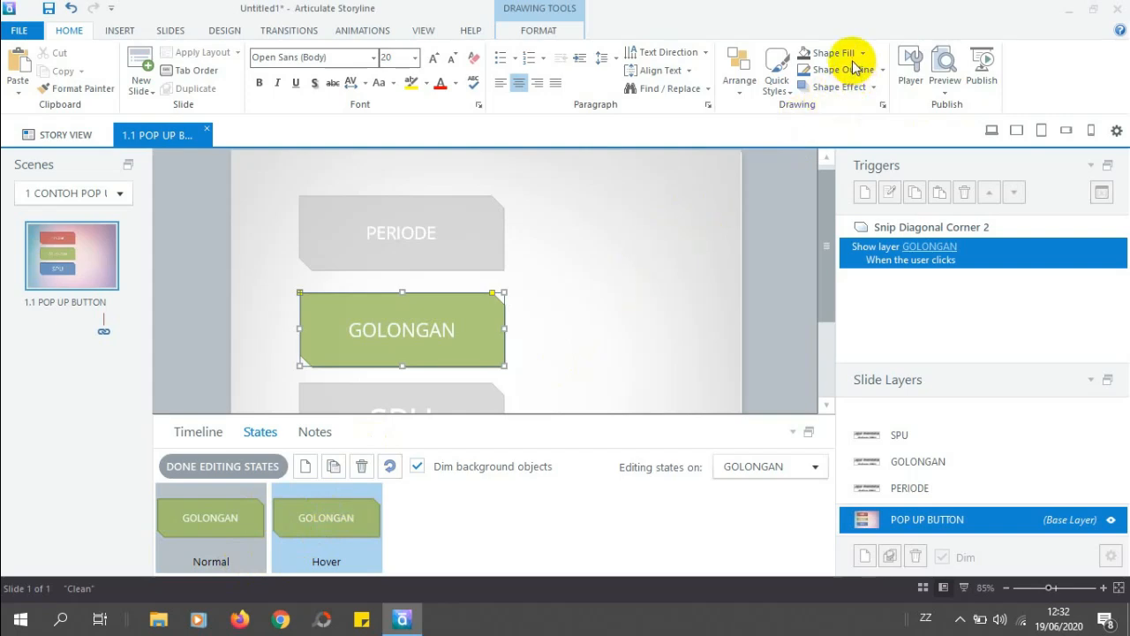
left_click(806, 60)
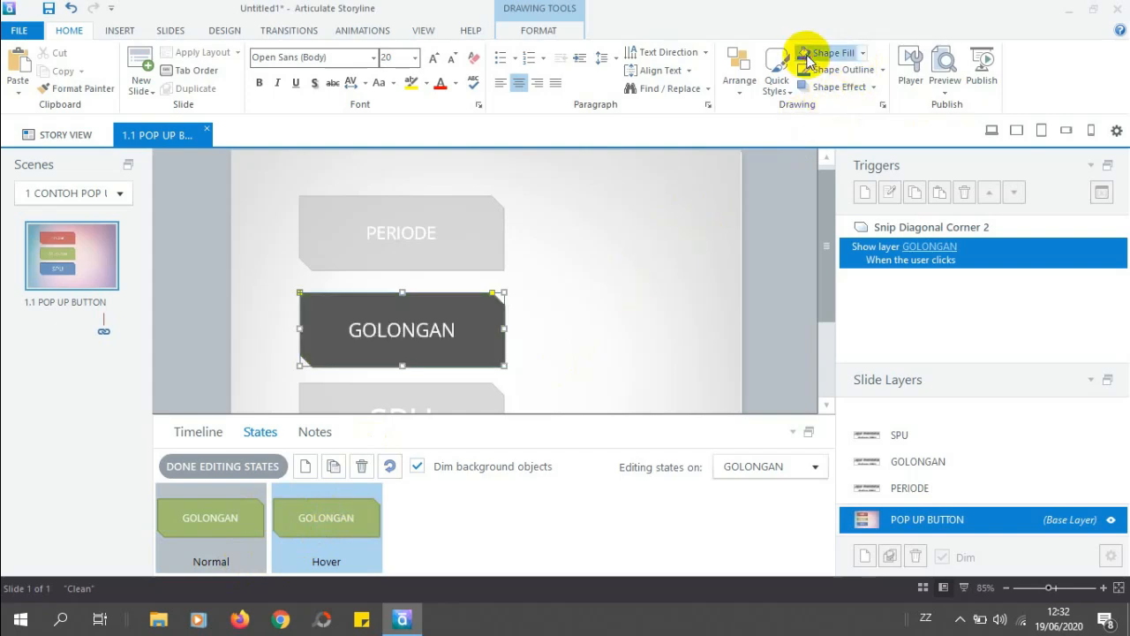
left_click(218, 468)
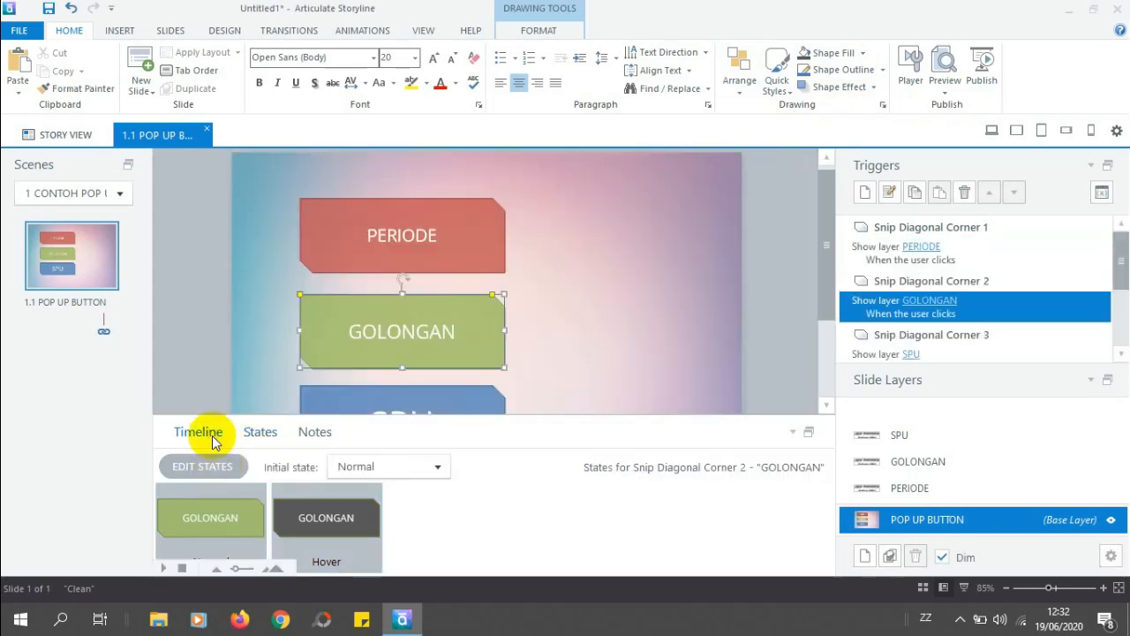
Add the built-in Hover state to the blue SPU button
left_click(212, 432)
left_click(393, 401)
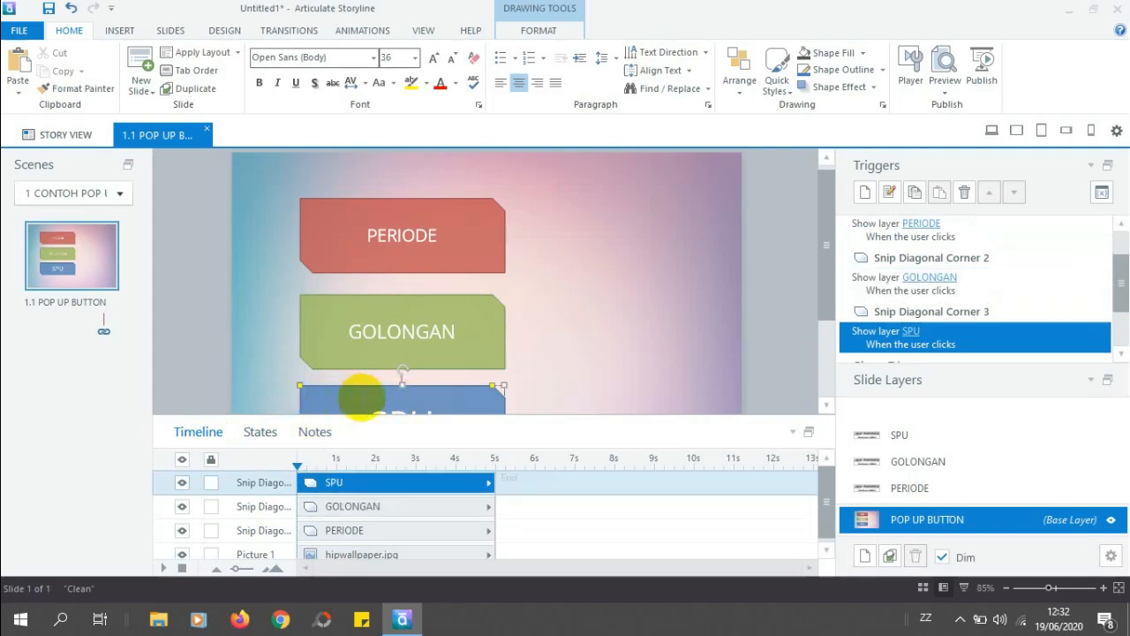
left_click(267, 433)
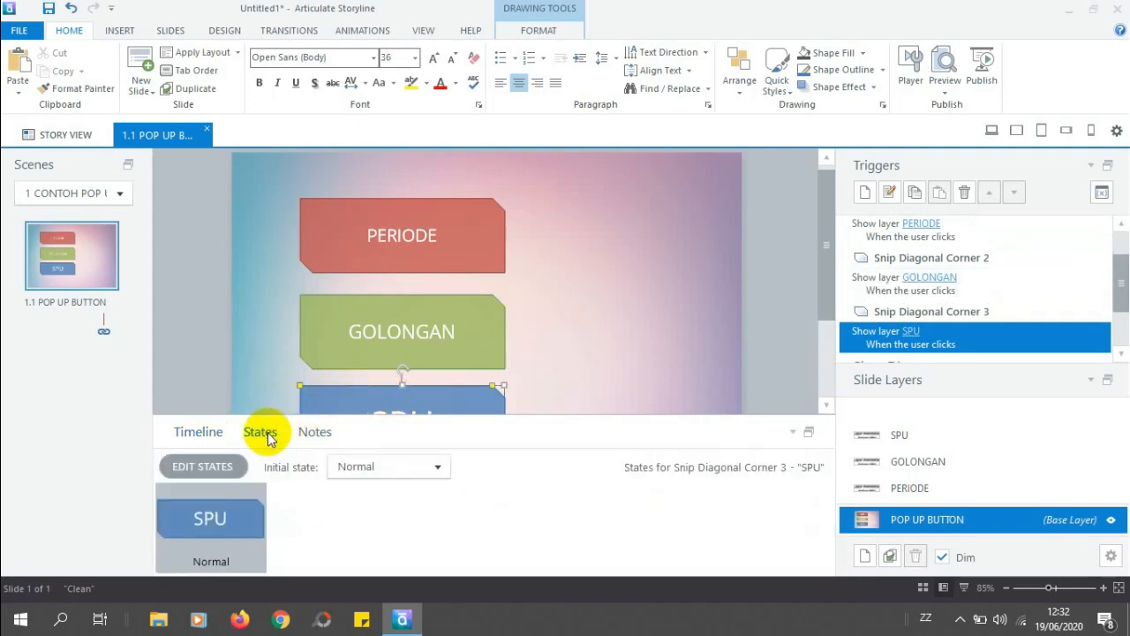
left_click(203, 472)
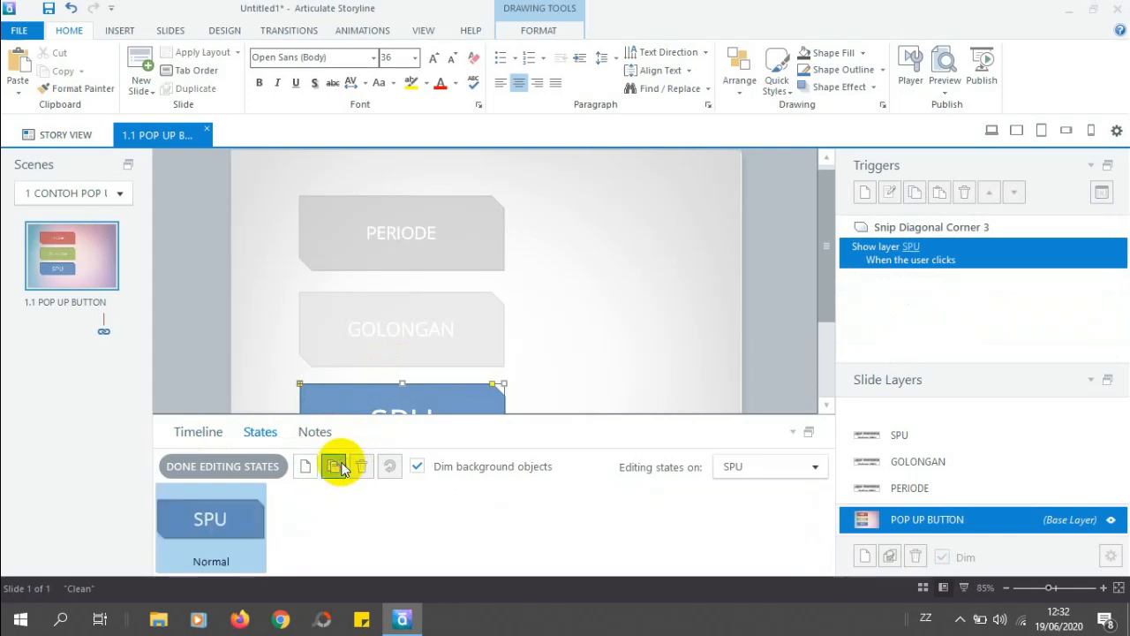
left_click(335, 466)
left_click(671, 299)
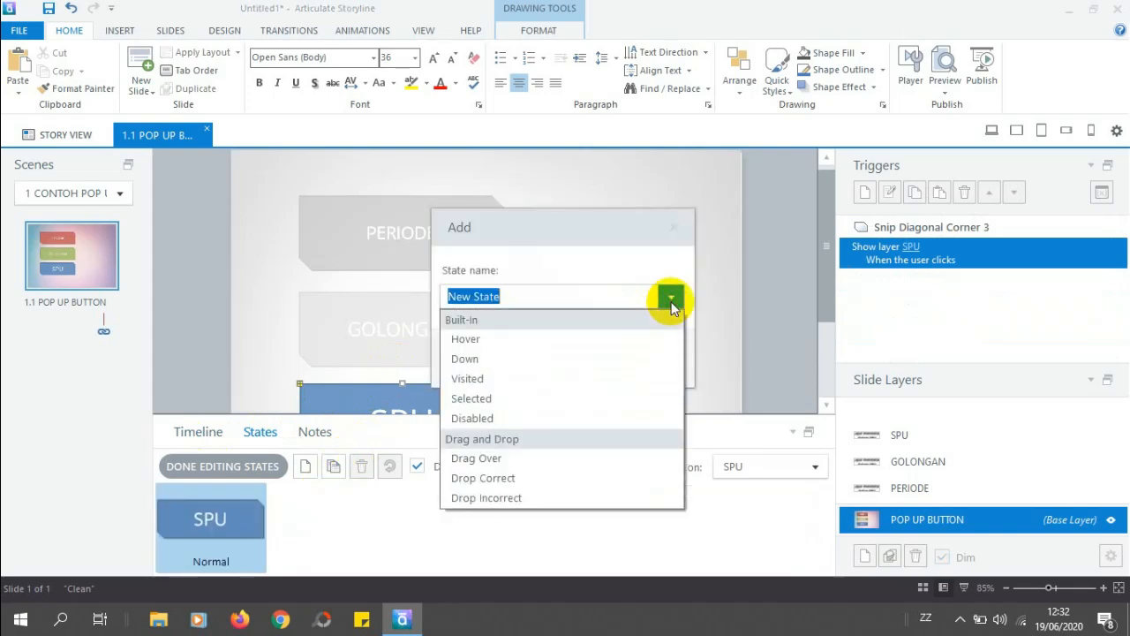
left_click(523, 341)
left_click(570, 366)
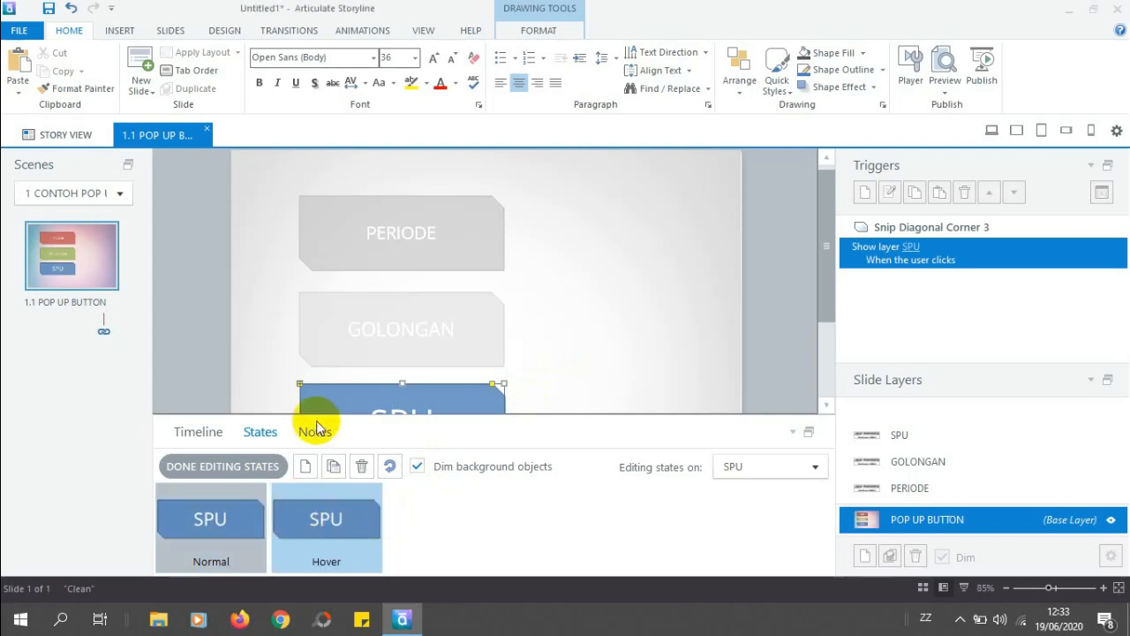
Fill the SPU button's Hover state with dark grey and finish editing its states
left_click(809, 54)
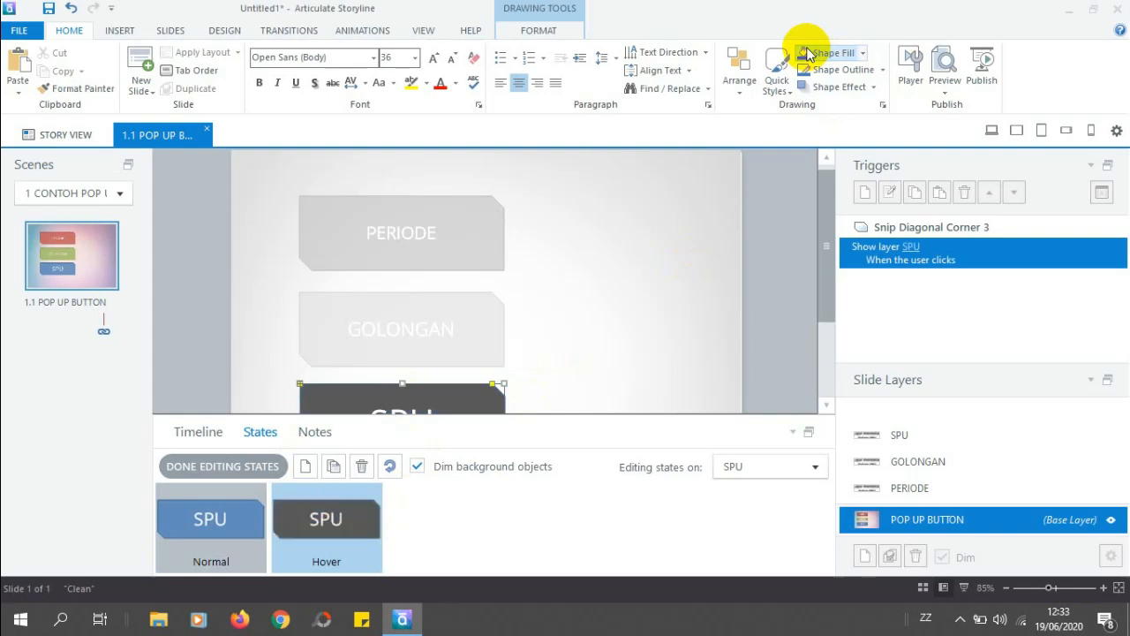
left_click(190, 468)
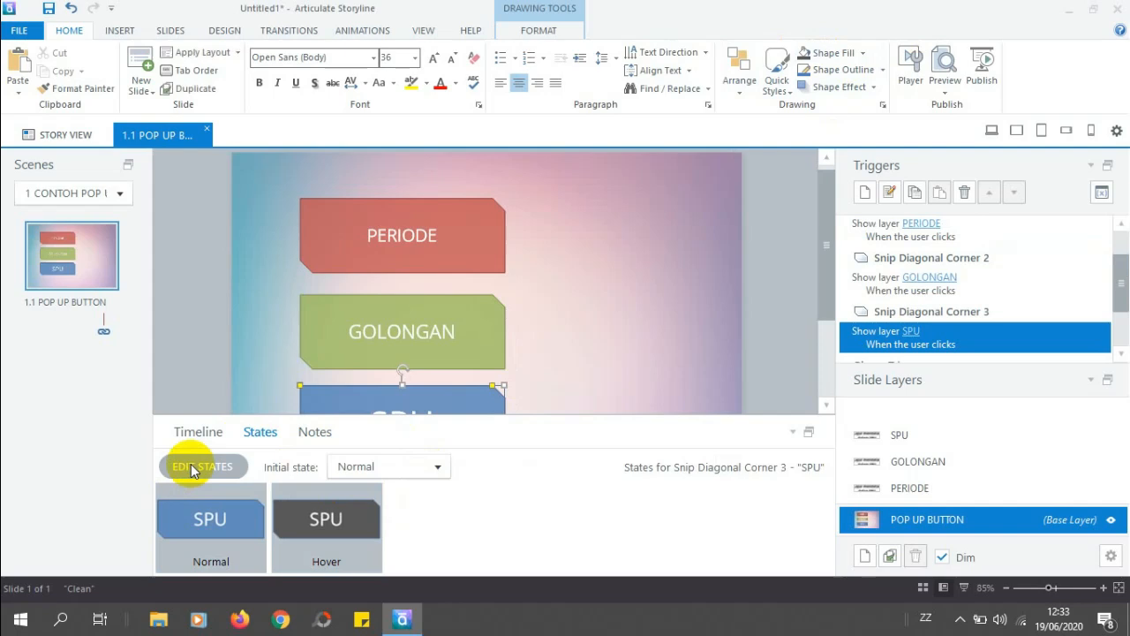
left_click(221, 434)
Check the Normal and Hover states of the PERIODE, GOLONGAN and SPU buttons
left_click(404, 276)
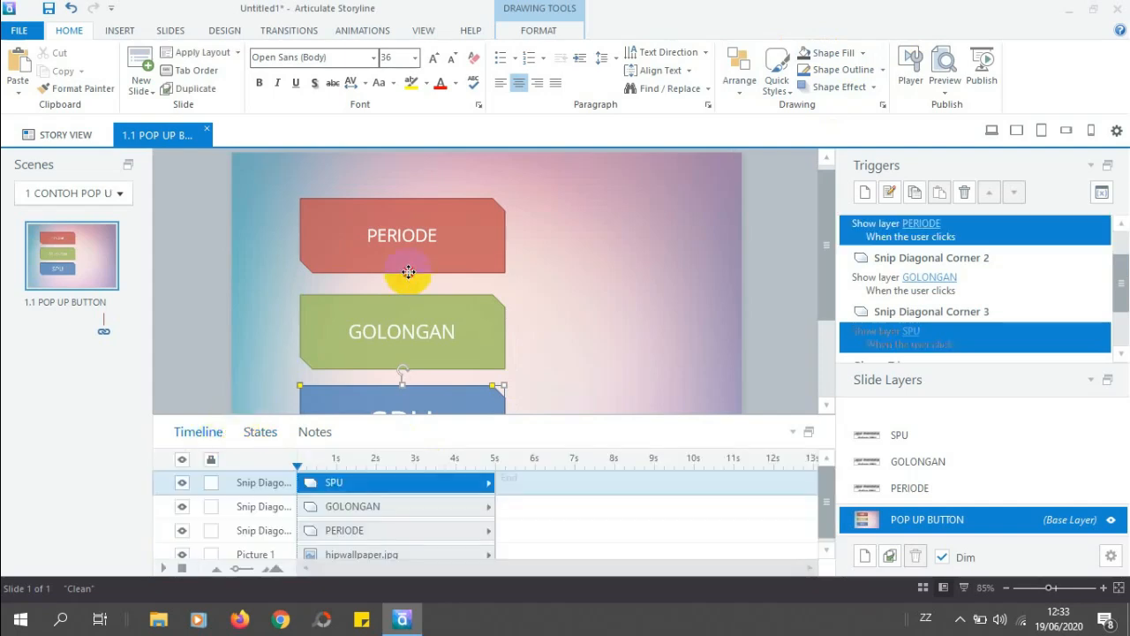
left_click(260, 435)
left_click(410, 332)
left_click(410, 336)
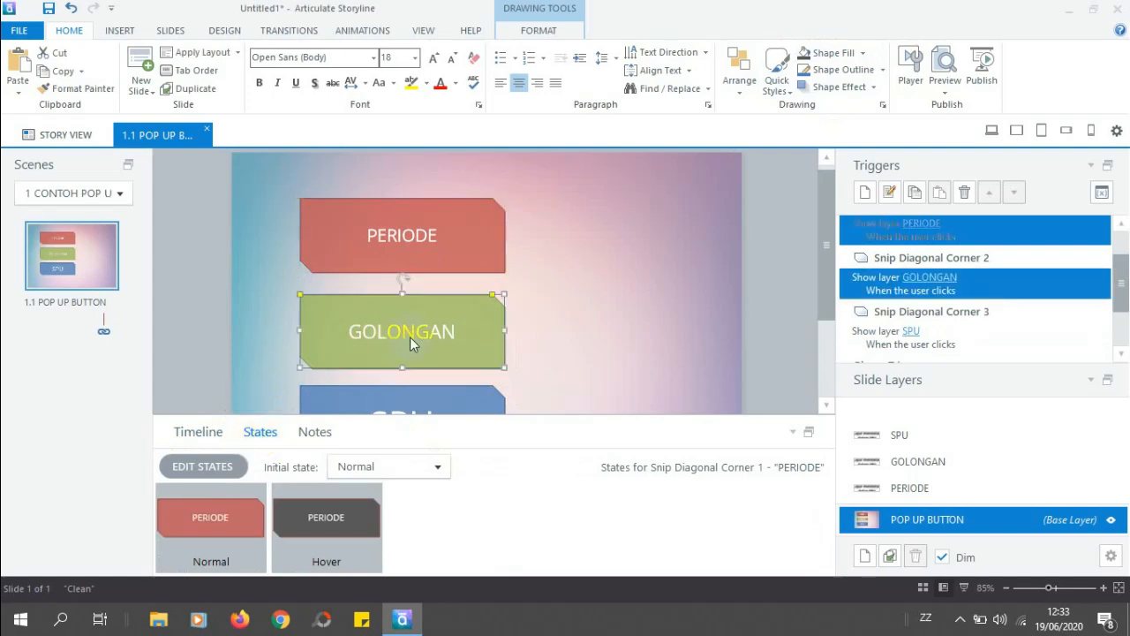
left_click(386, 399)
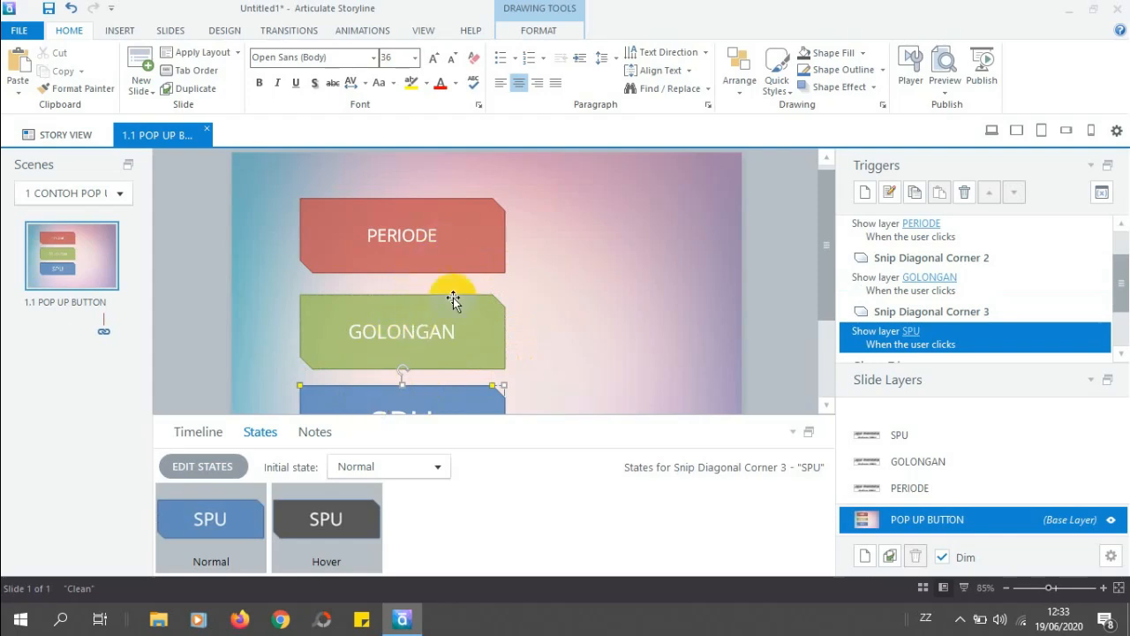
left_click(531, 250)
Create a new trigger for the PERIODE button with the action Change state of on Snip Diagonal Corner 1
left_click(384, 249)
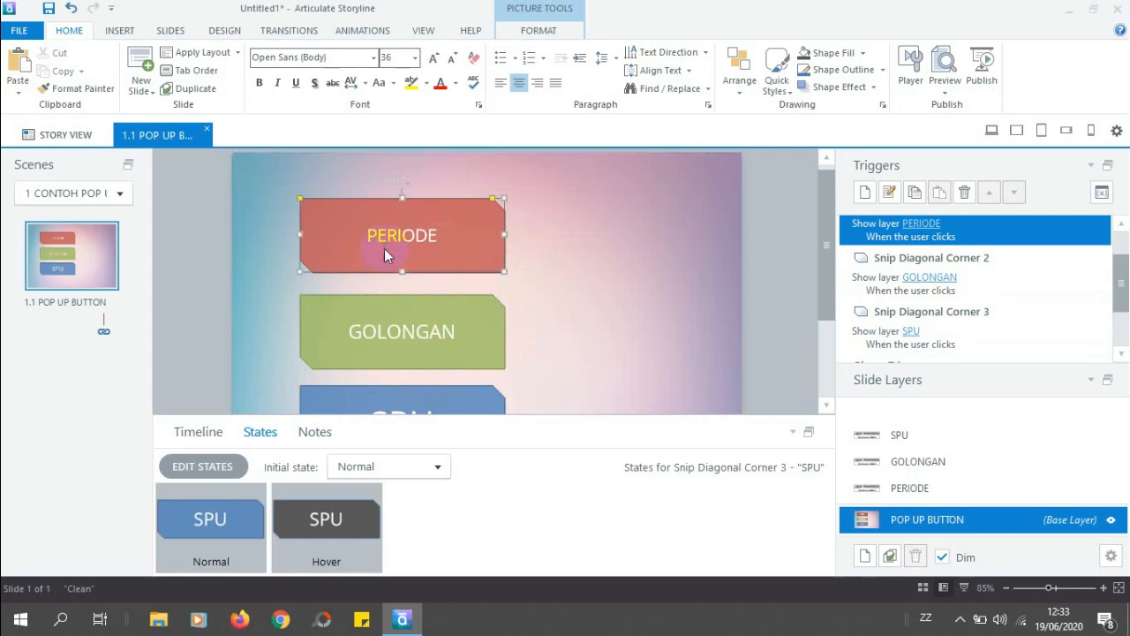
left_click(462, 239)
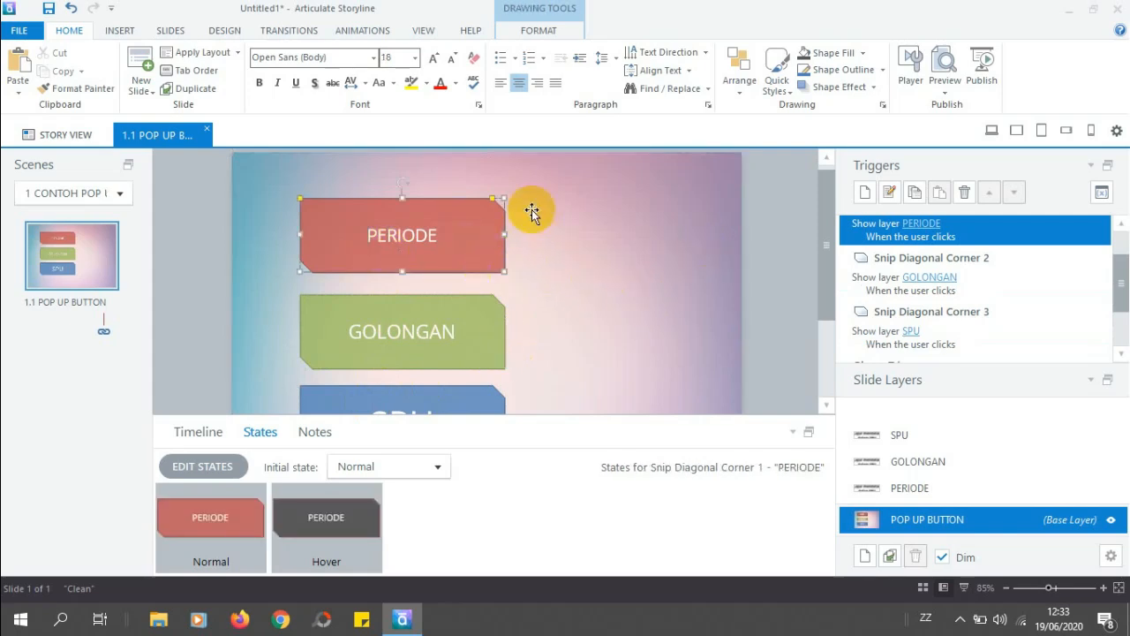
left_click(459, 231)
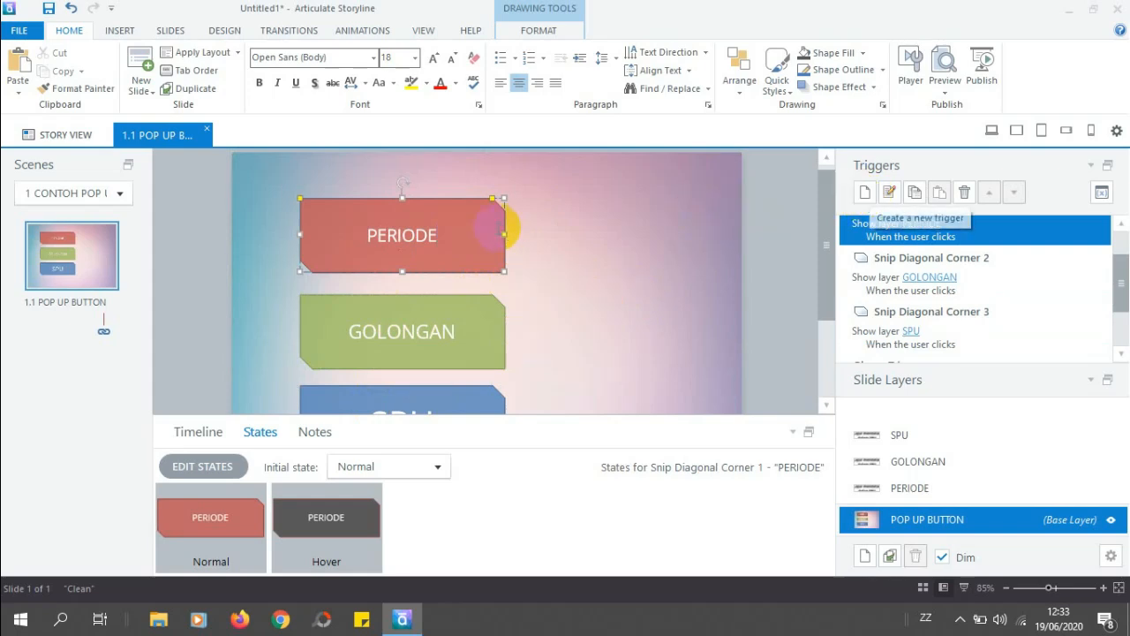
left_click(862, 194)
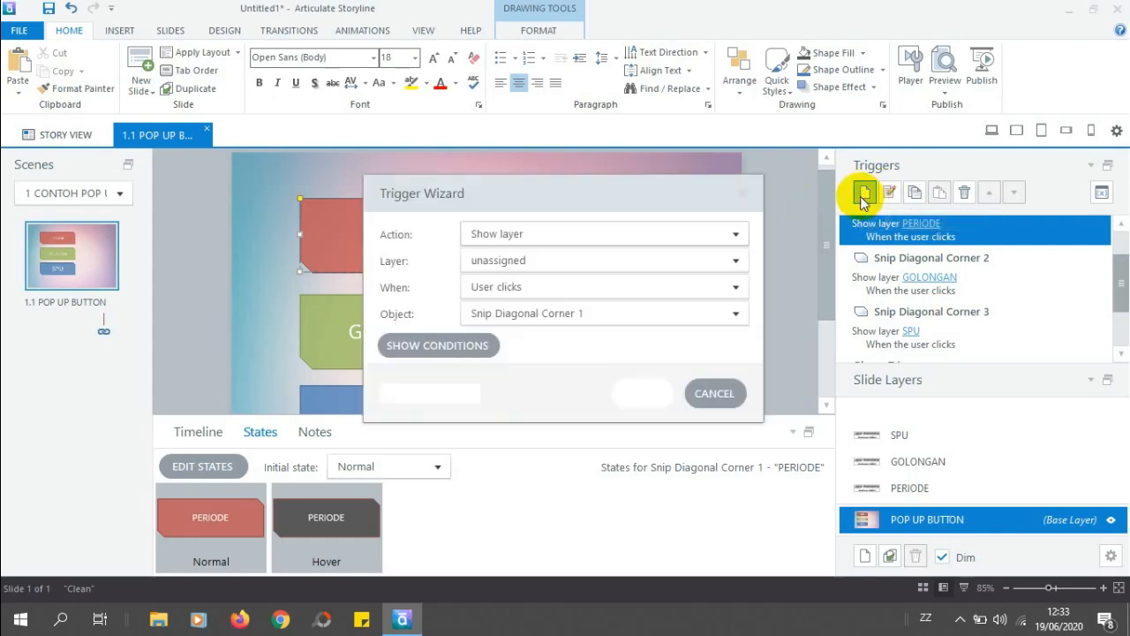
left_click(736, 234)
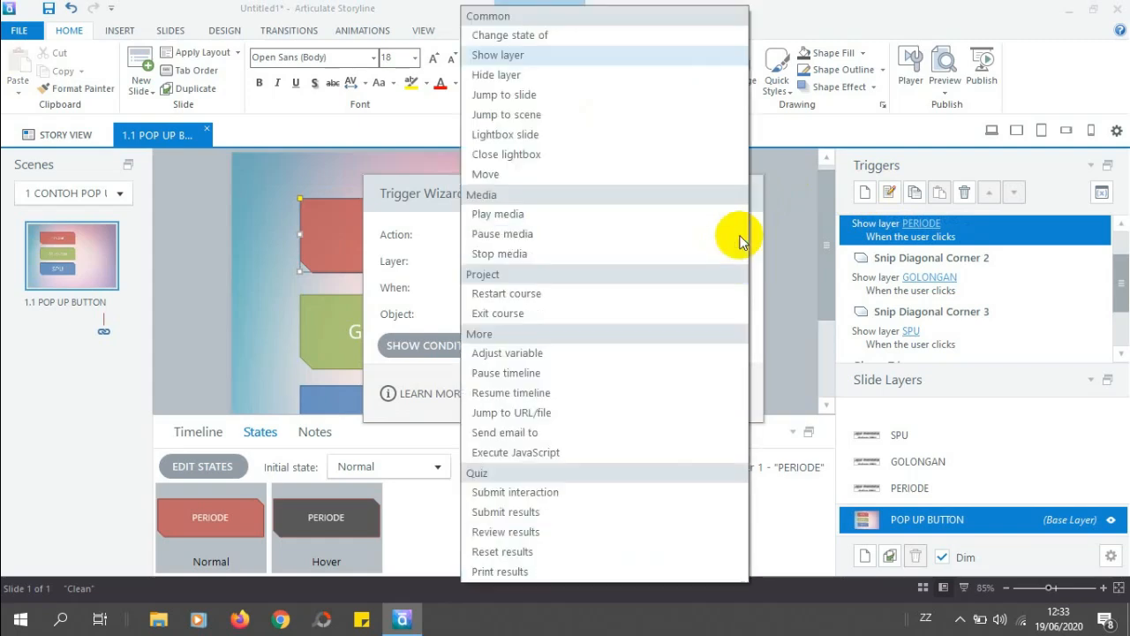
left_click(570, 36)
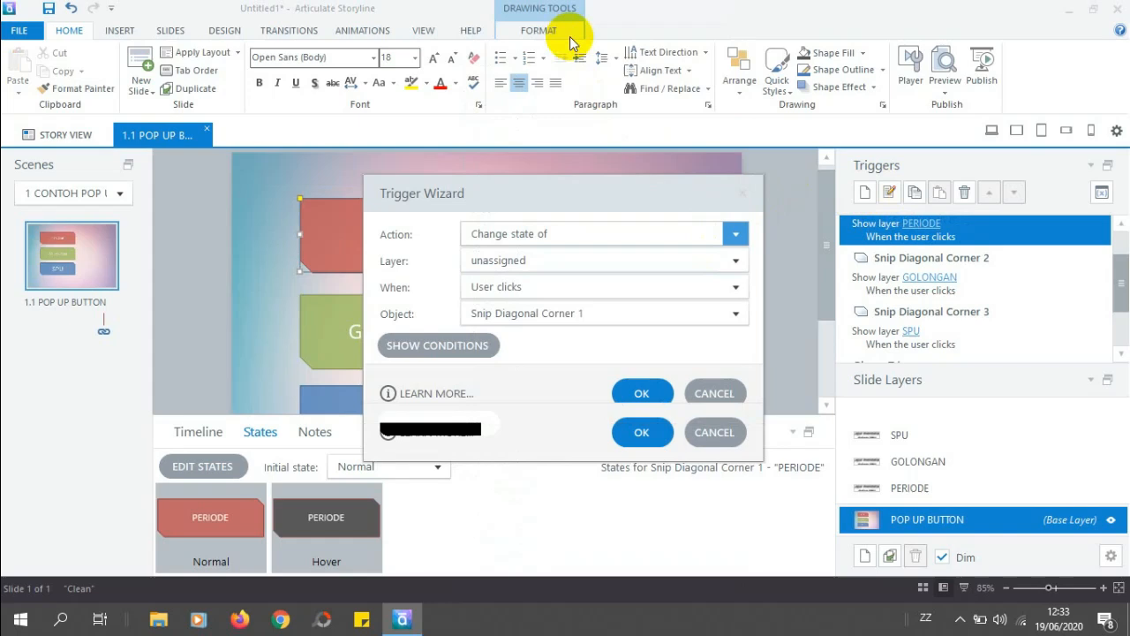
left_click(733, 264)
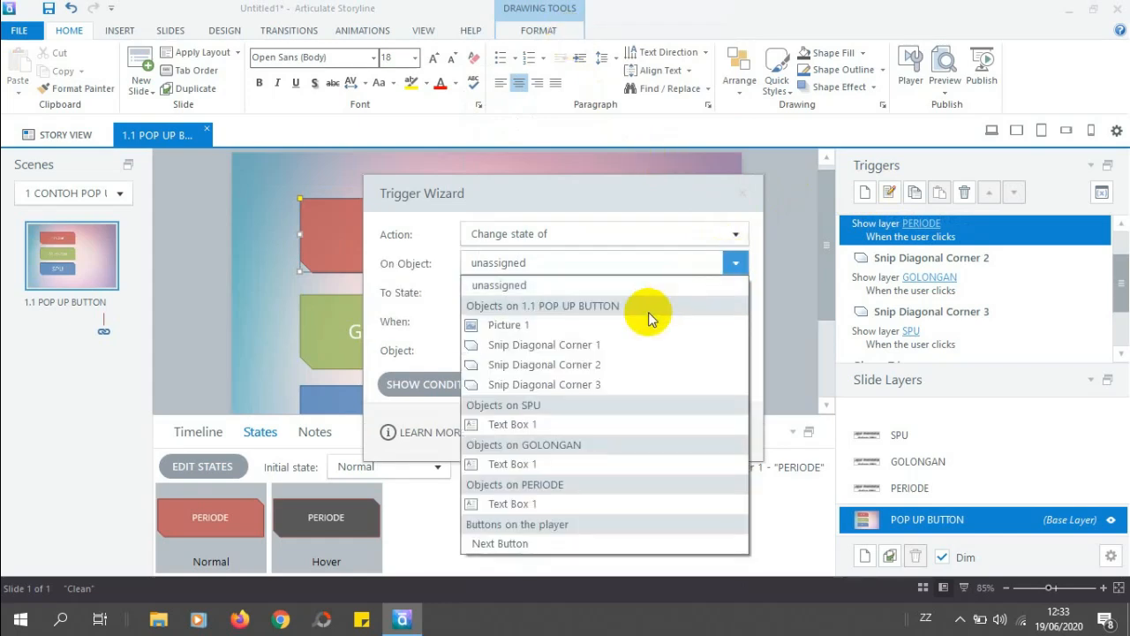
left_click(582, 346)
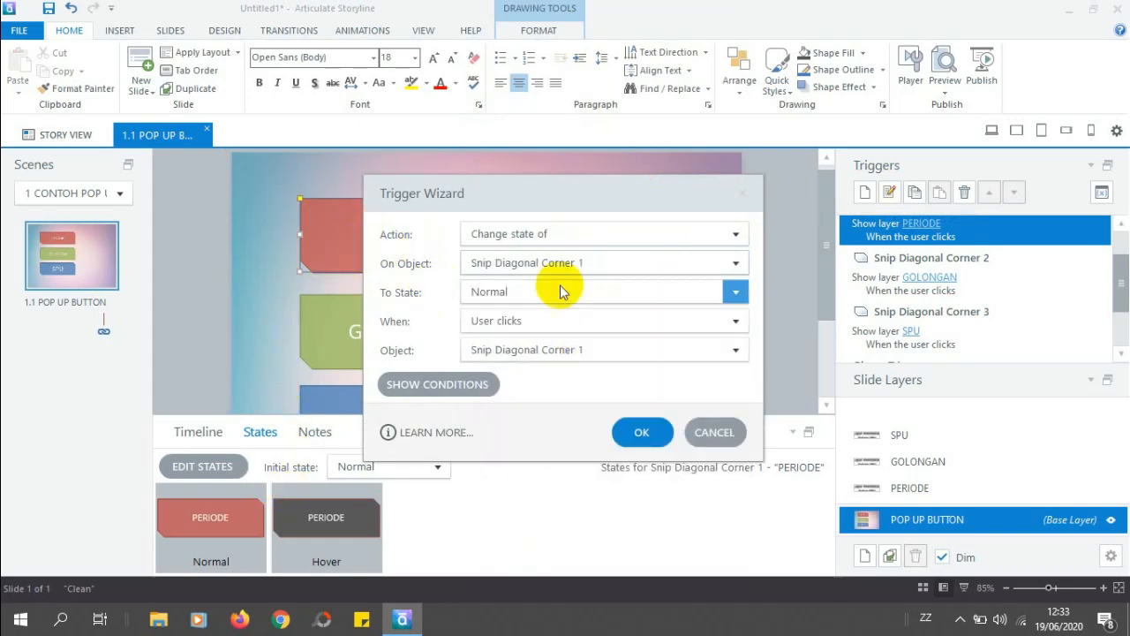
Set the PERIODE trigger to change to the Hover state when the mouse hovers over the button, and save it
left_click(736, 292)
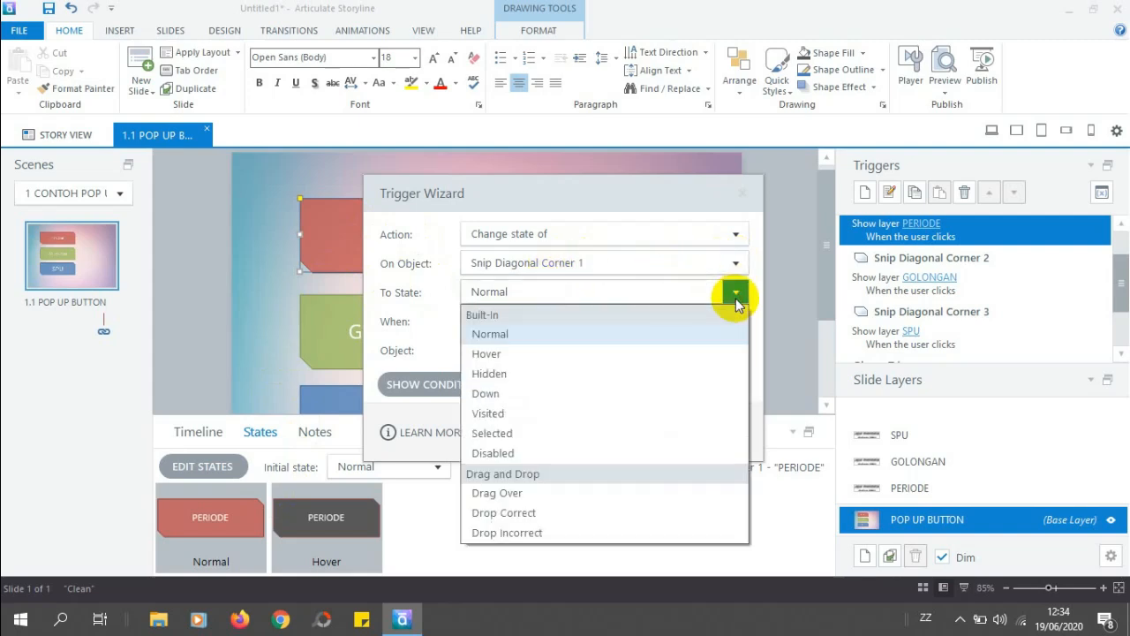
left_click(477, 353)
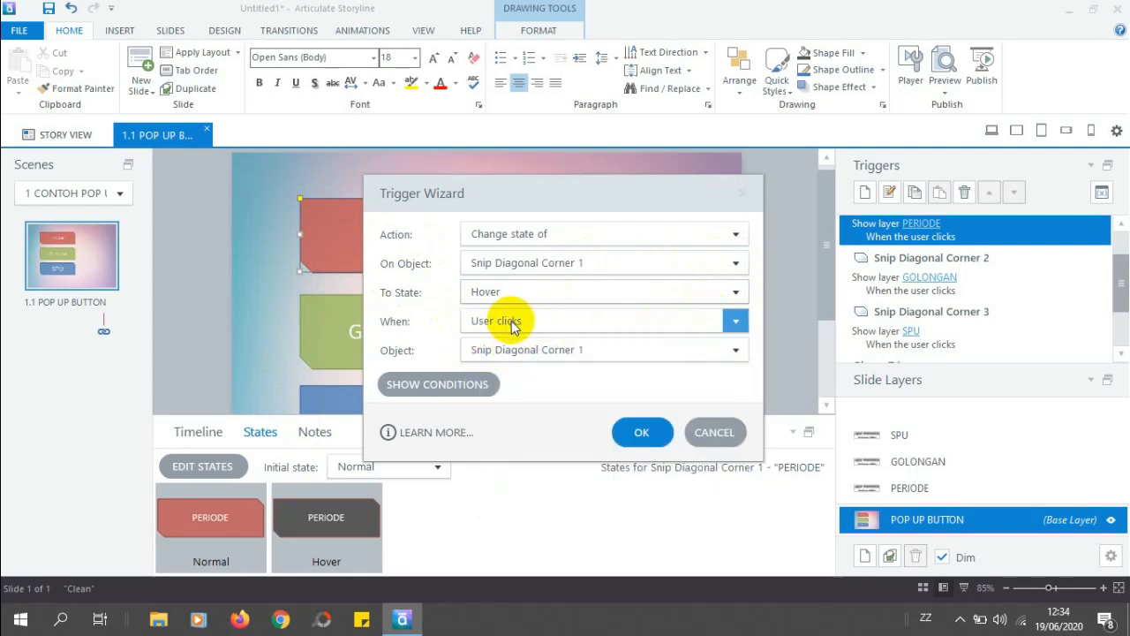
left_click(737, 325)
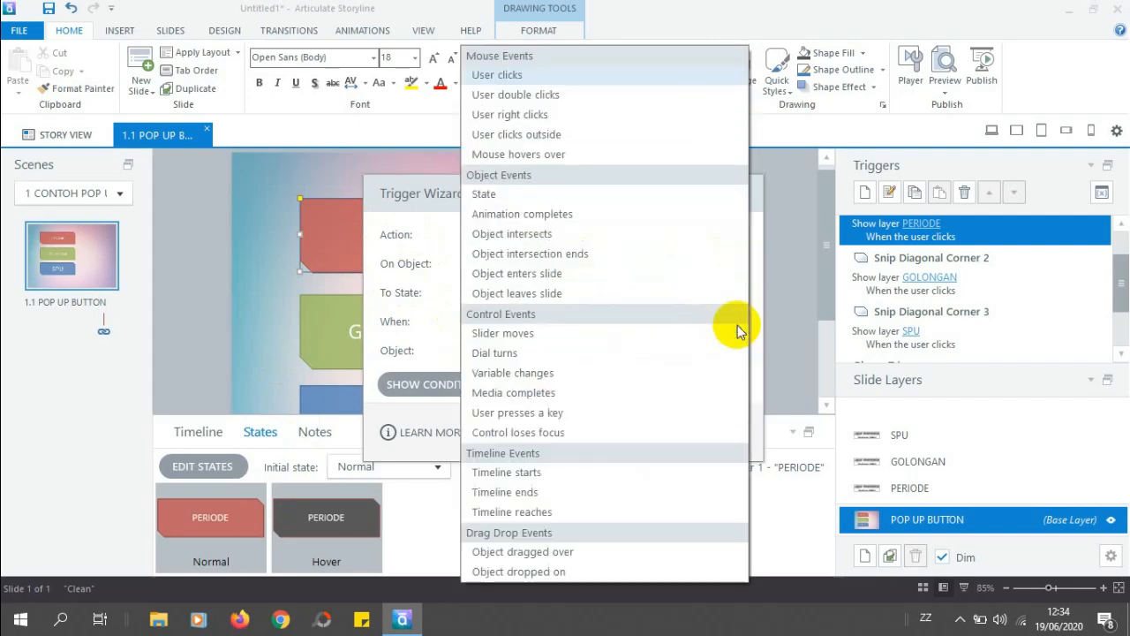
left_click(581, 155)
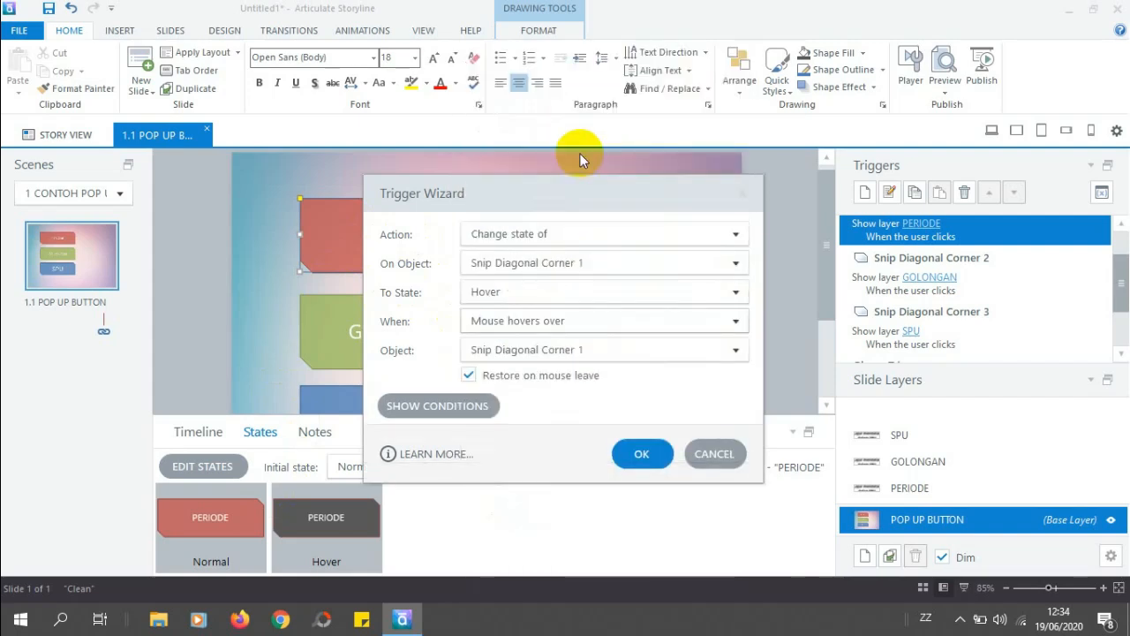
left_click(641, 455)
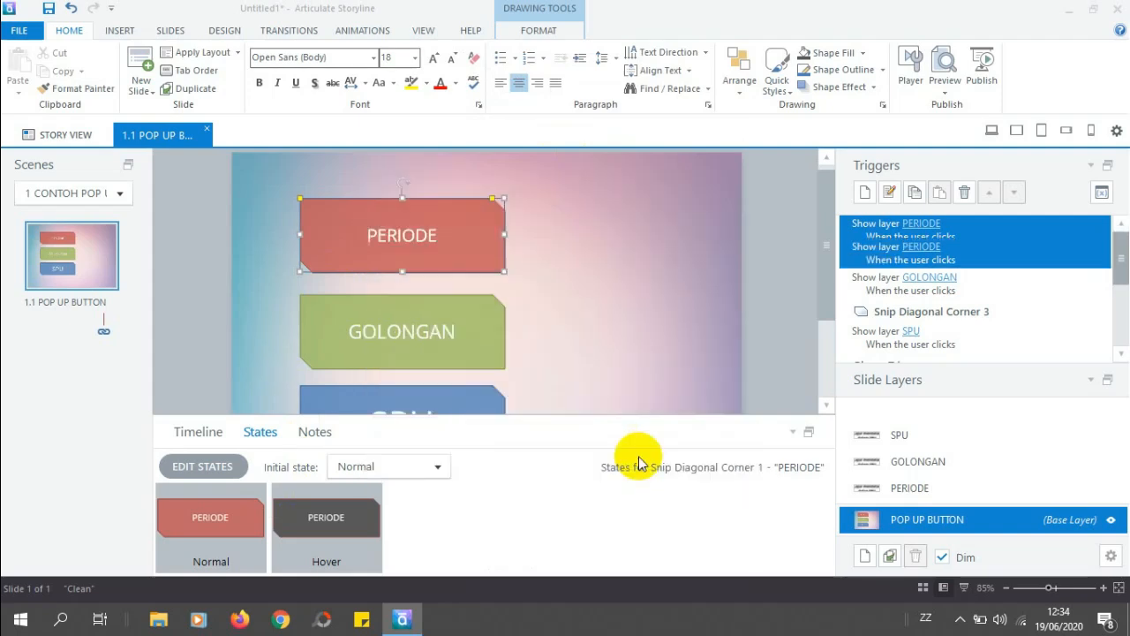
Add a trigger to the GOLONGAN button that changes Snip Diagonal Corner 2 to its Hover state when the mouse hovers over it
left_click(415, 350)
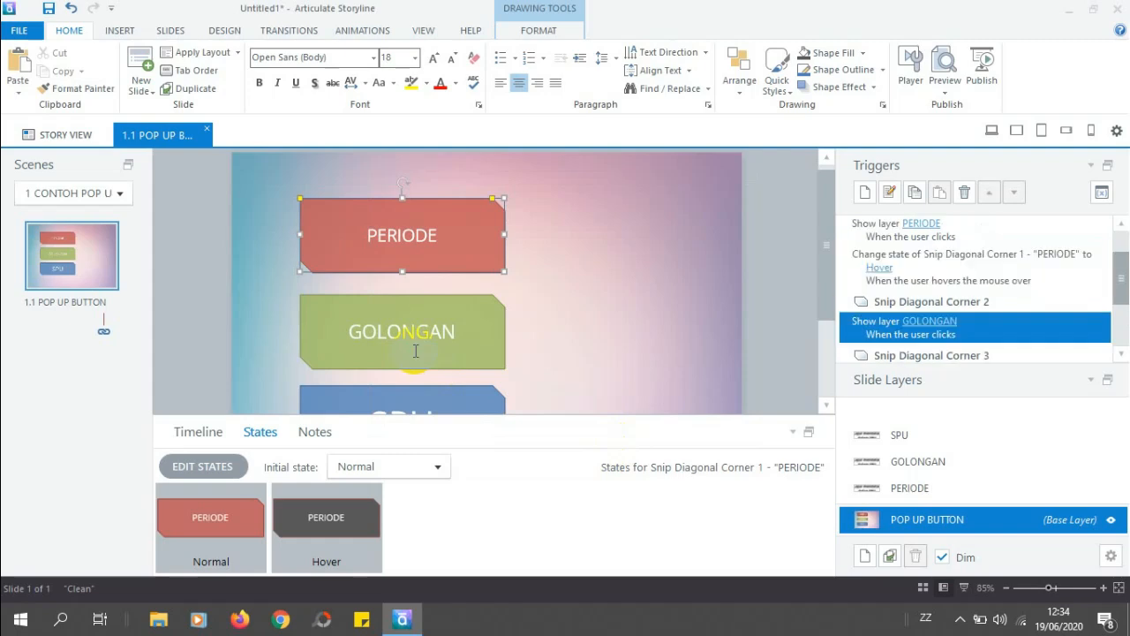
left_click(867, 194)
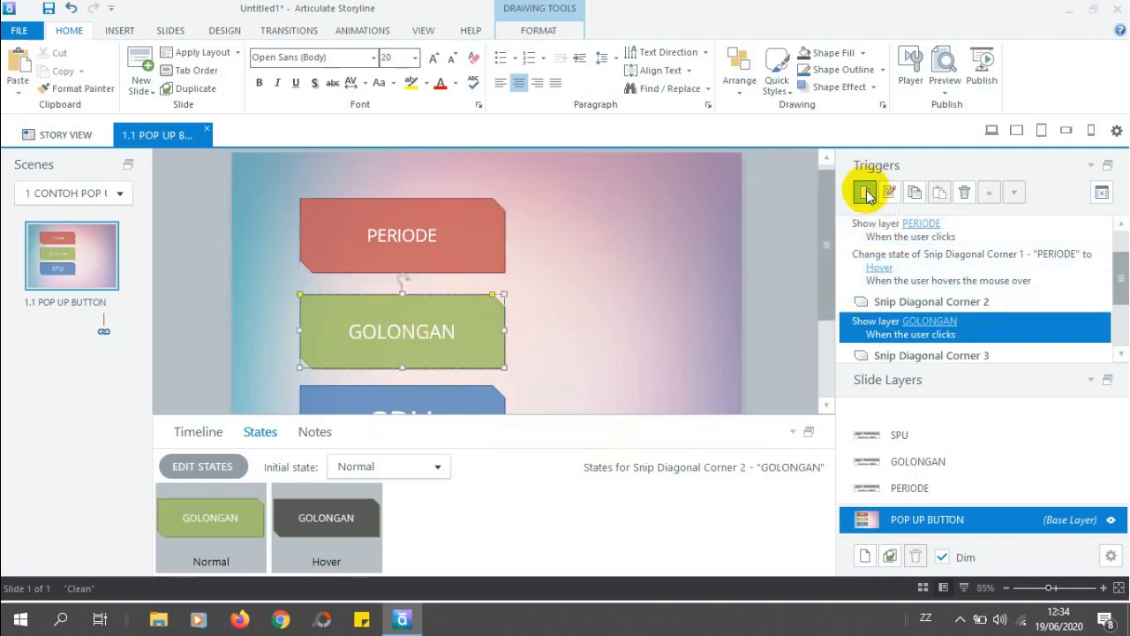
left_click(738, 225)
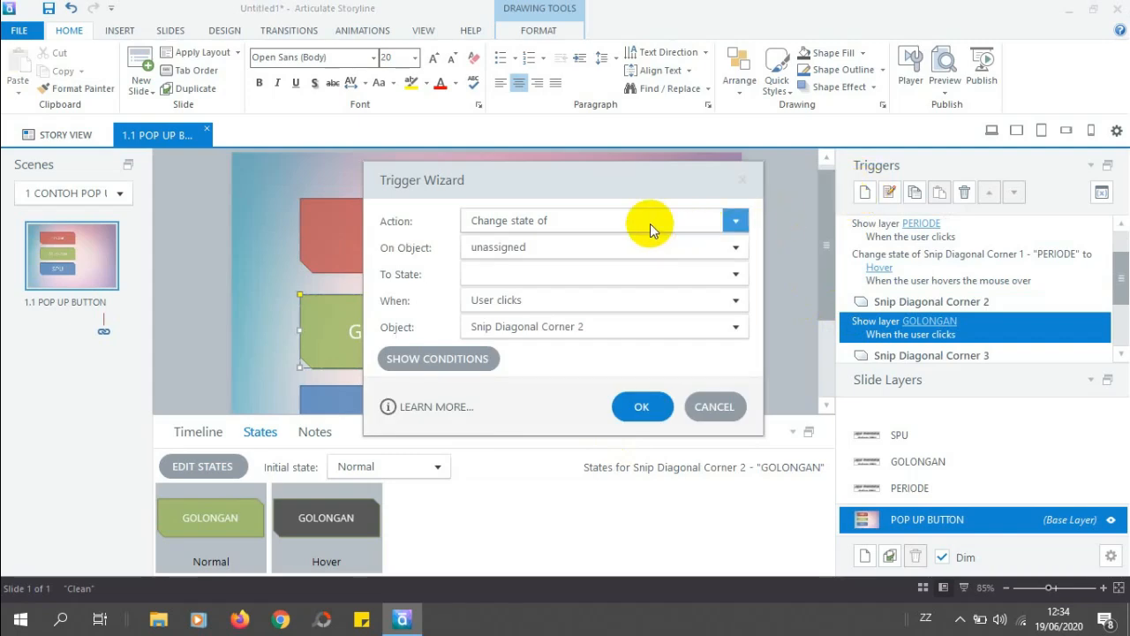
left_click(736, 247)
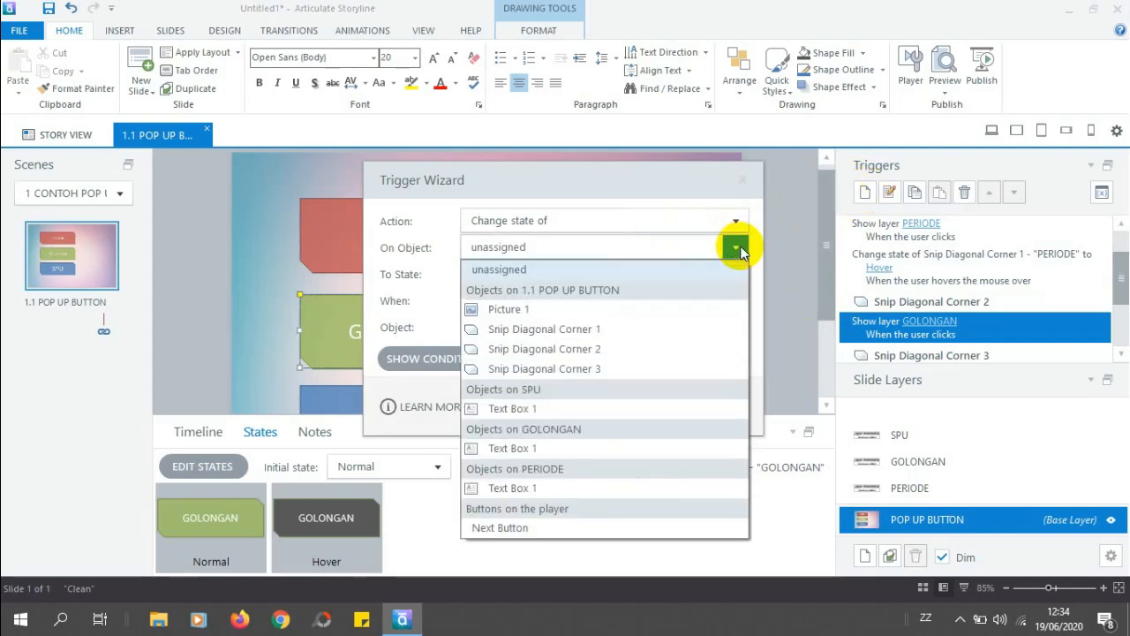
left_click(567, 352)
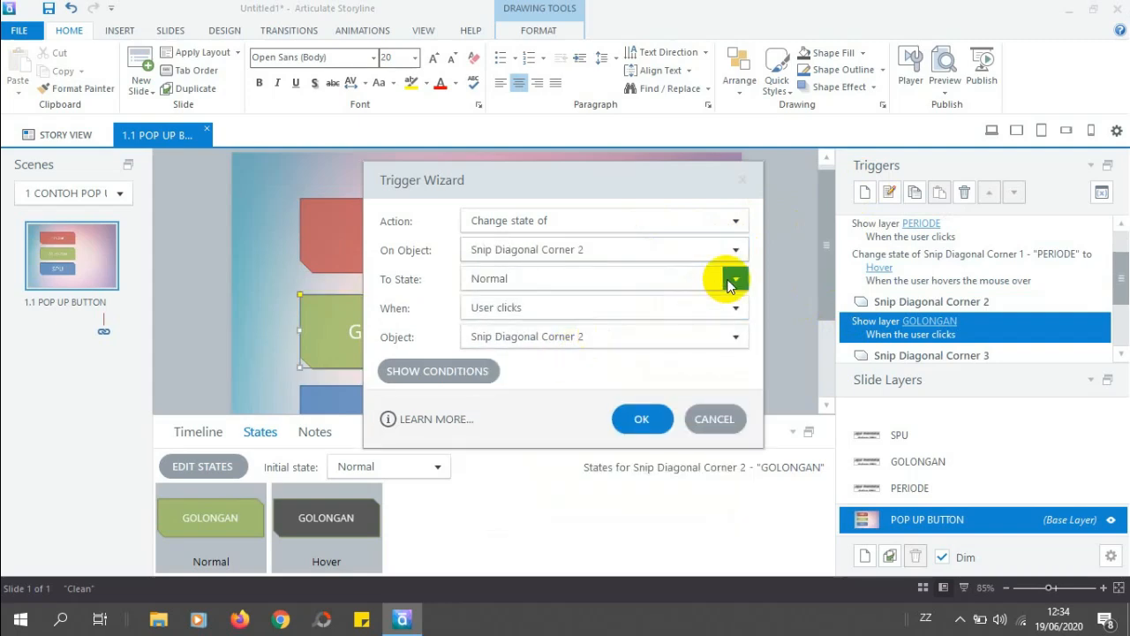
left_click(734, 281)
left_click(528, 341)
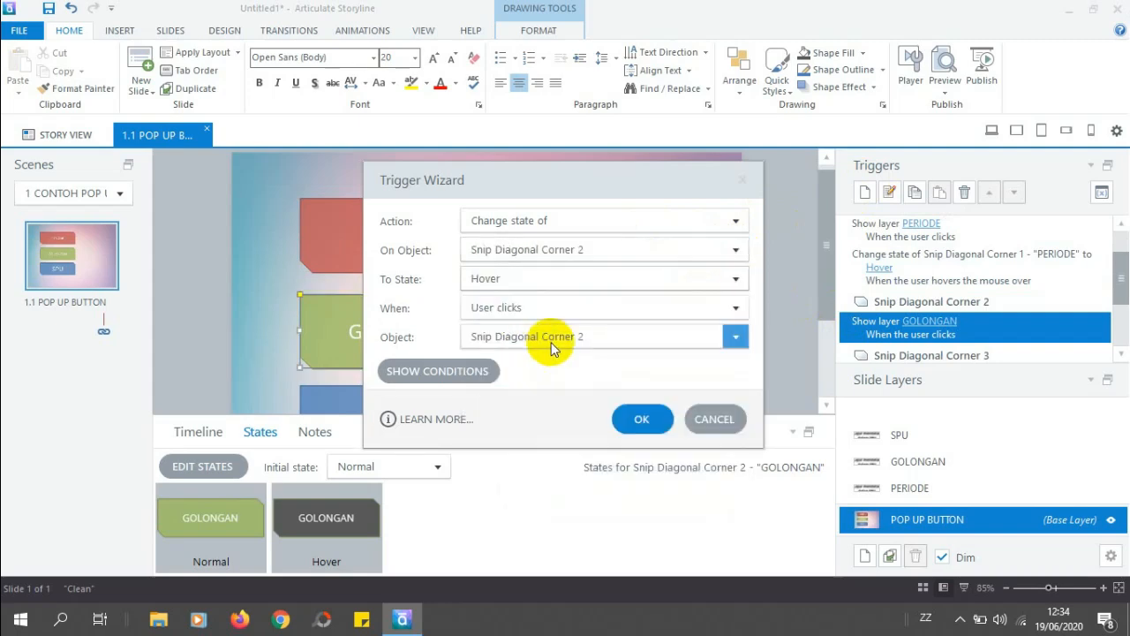
left_click(733, 319)
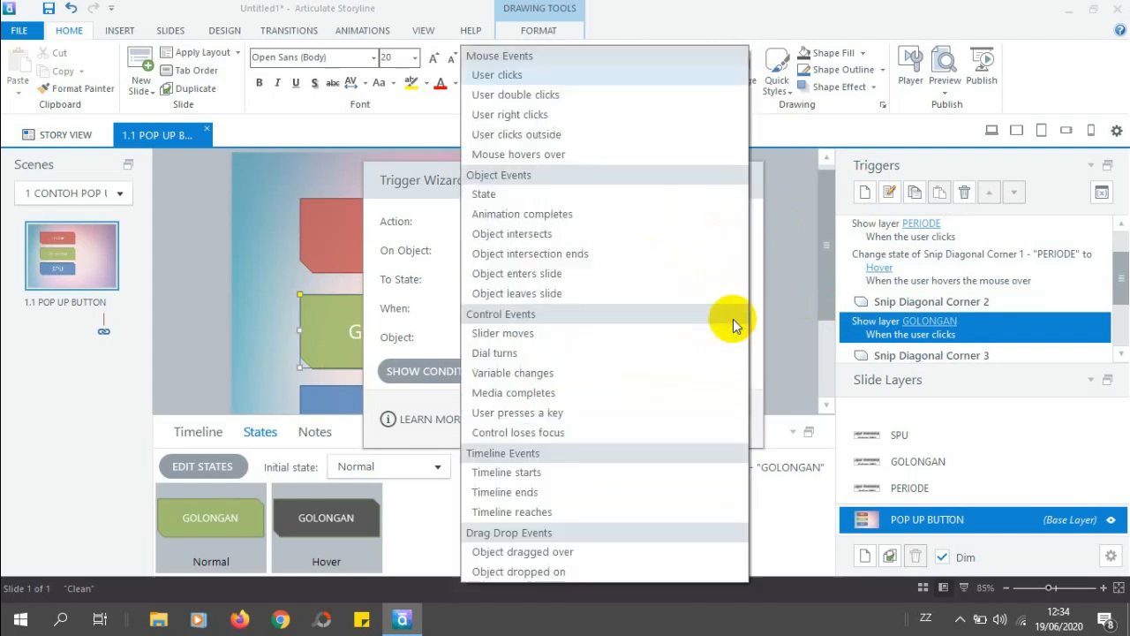
left_click(537, 153)
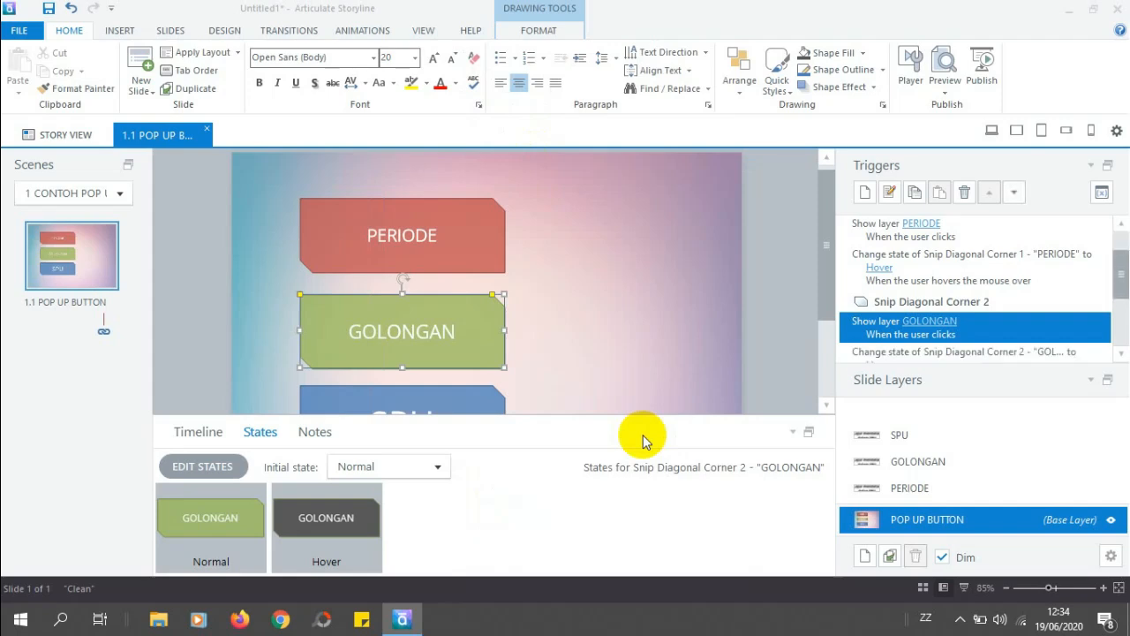
Add a trigger to the SPU button that changes Snip Diagonal Corner 3 to its Hover state when the mouse hovers over it
left_click(455, 395)
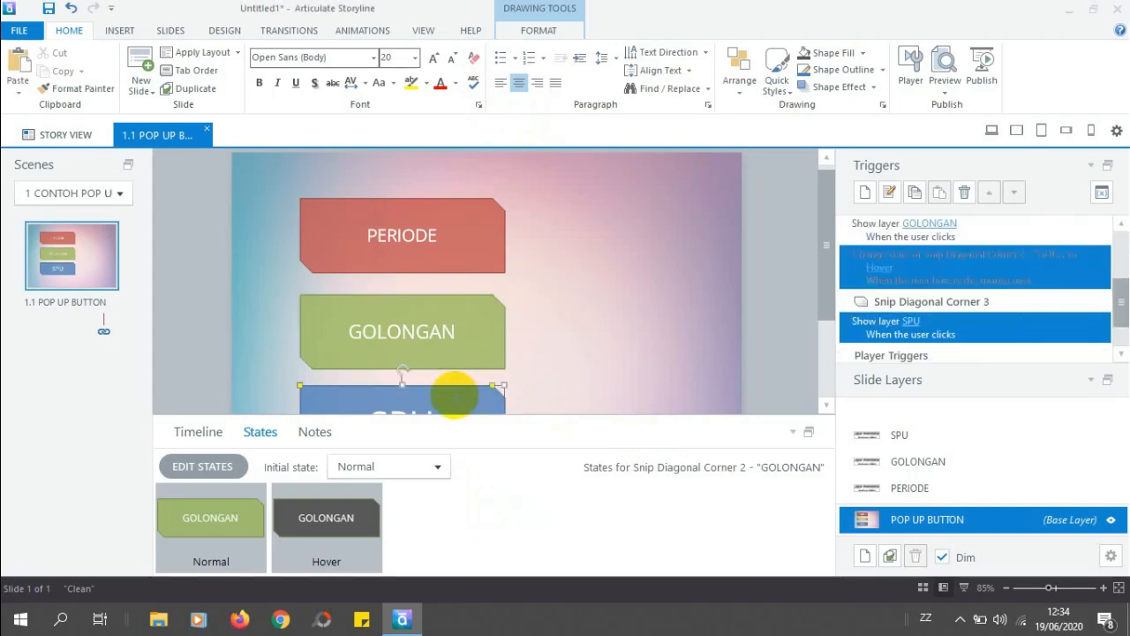
left_click(864, 196)
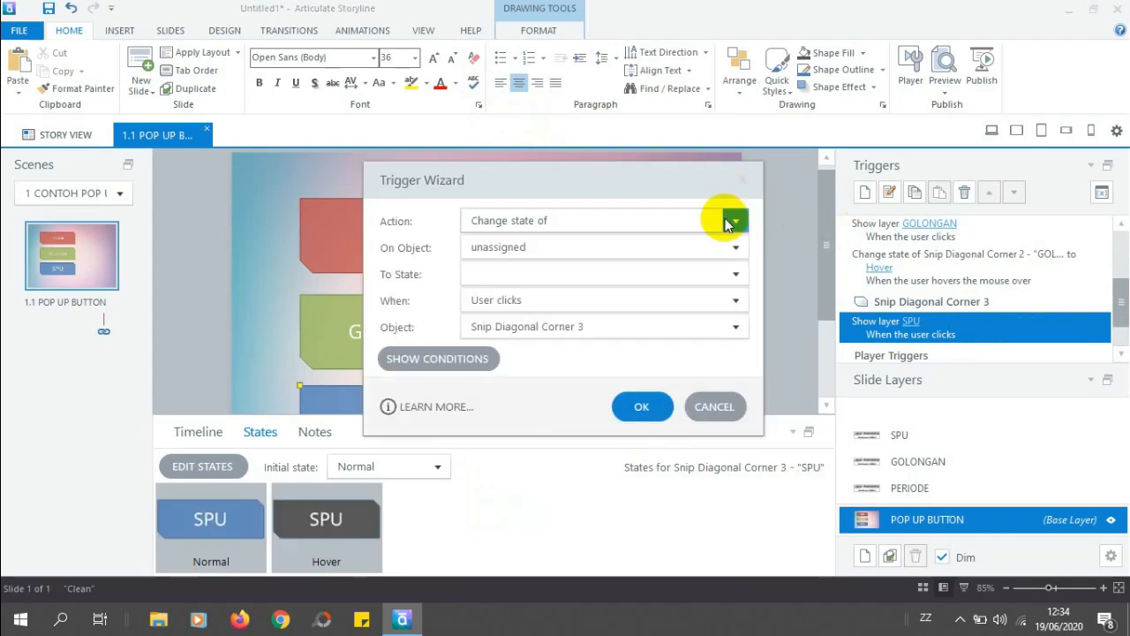
left_click(736, 248)
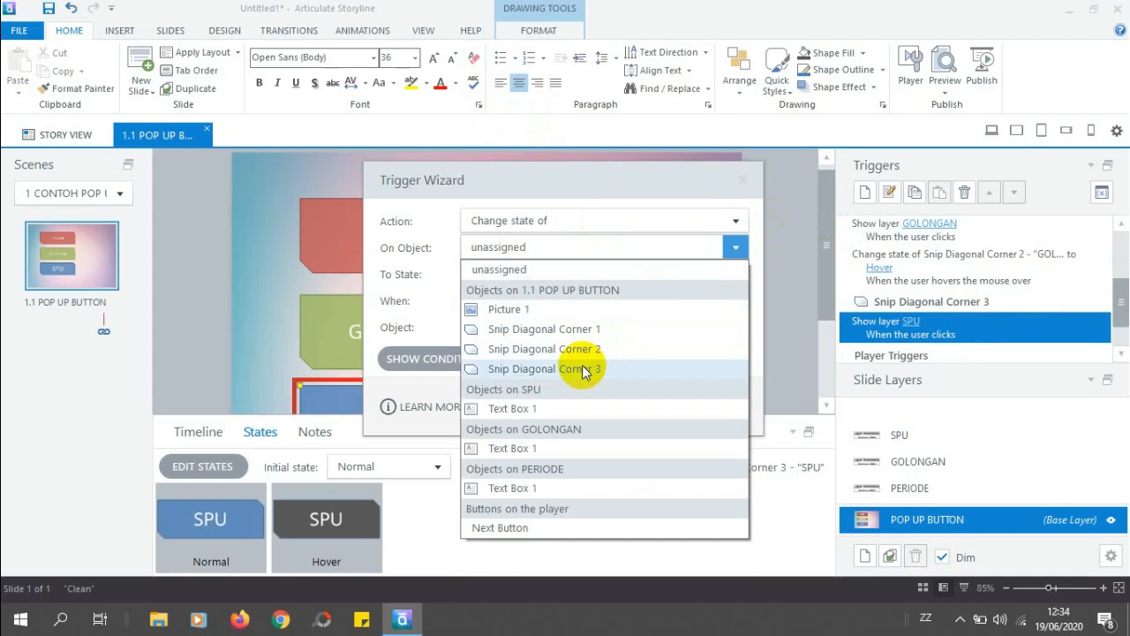
left_click(582, 365)
left_click(734, 279)
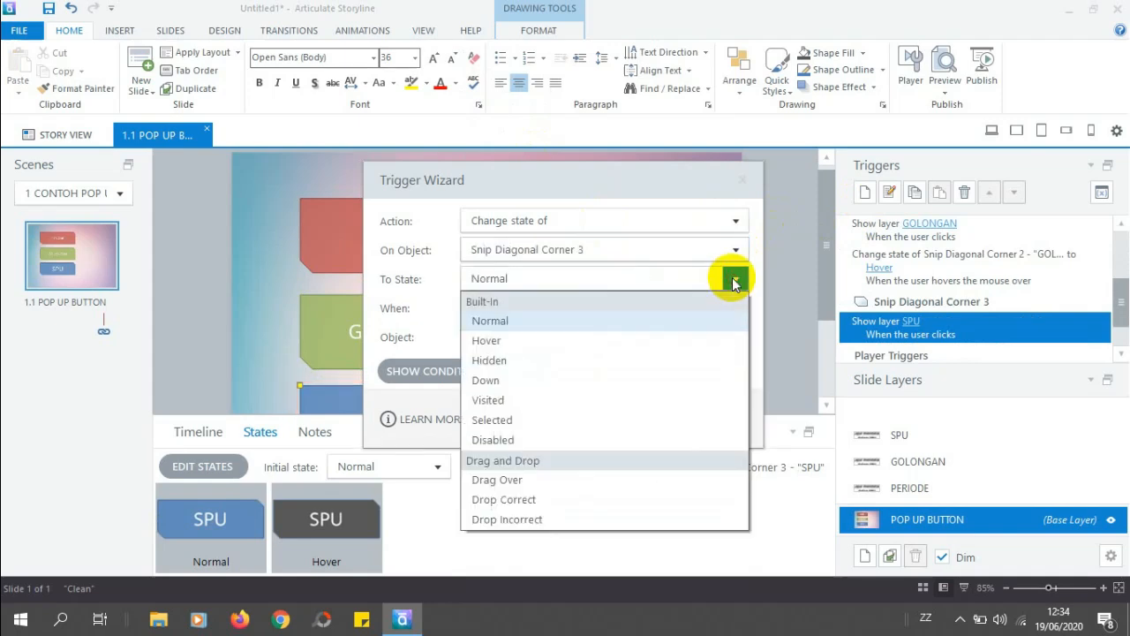
left_click(566, 341)
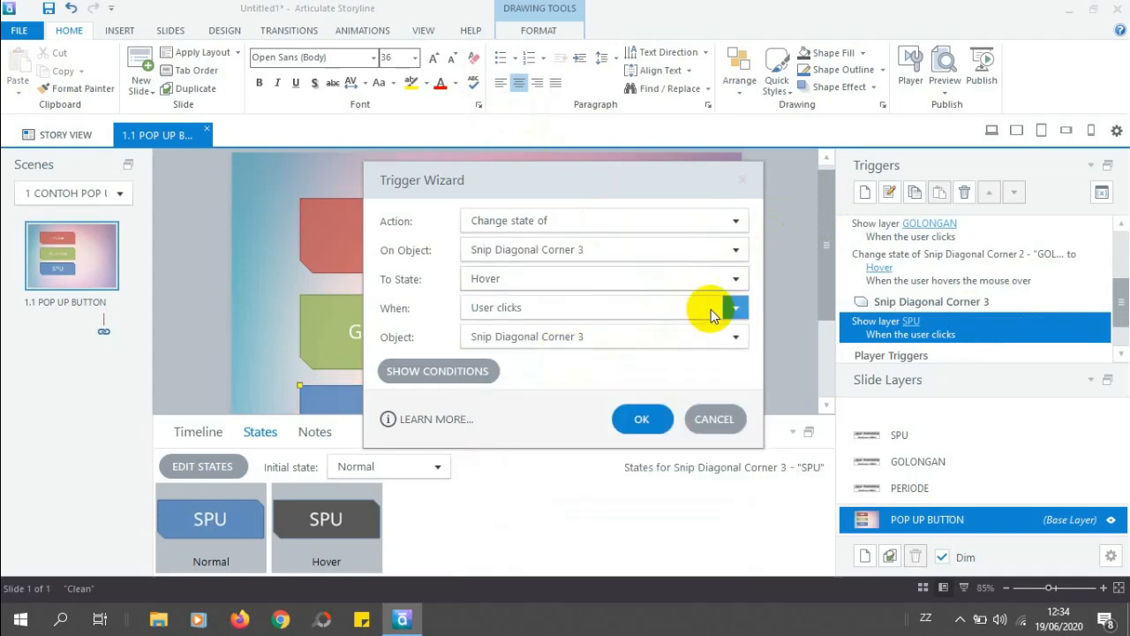
left_click(733, 307)
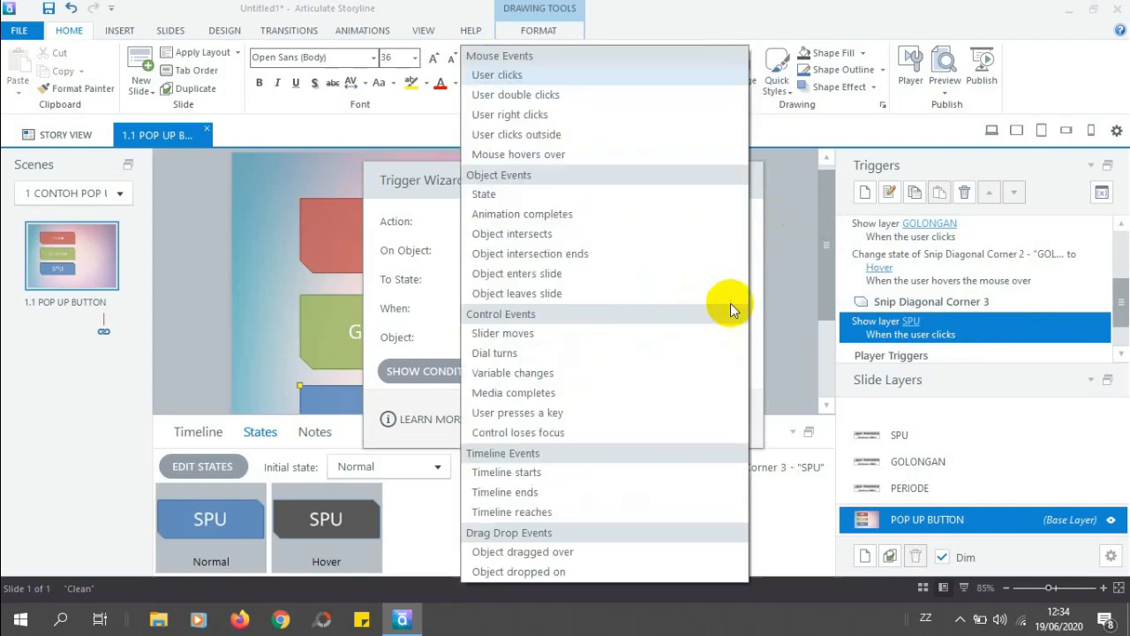
left_click(540, 155)
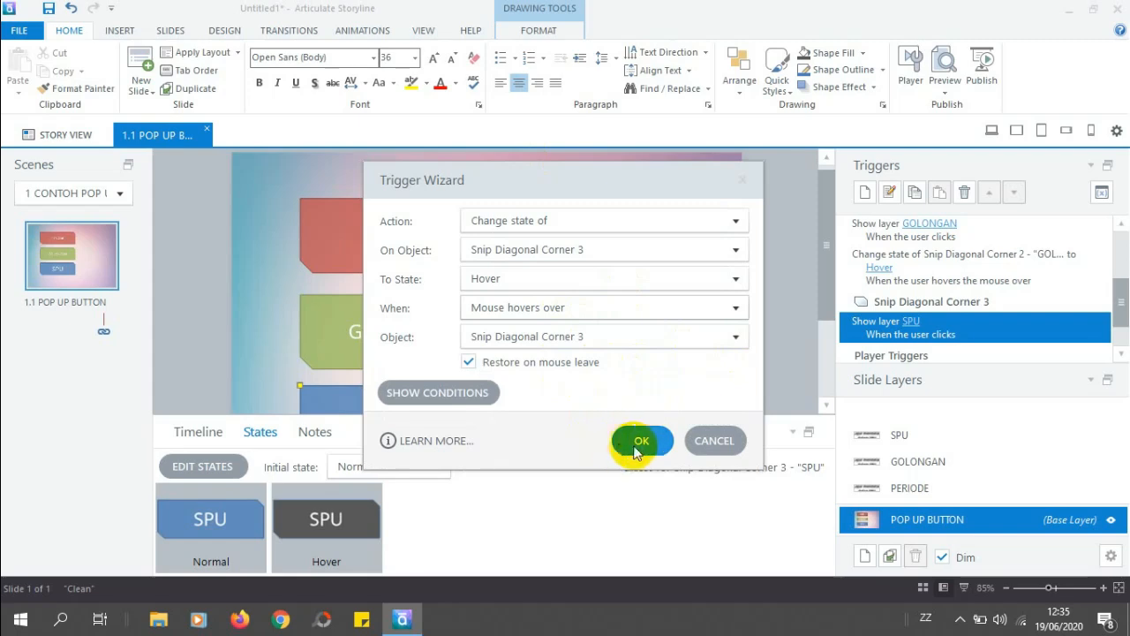
left_click(640, 441)
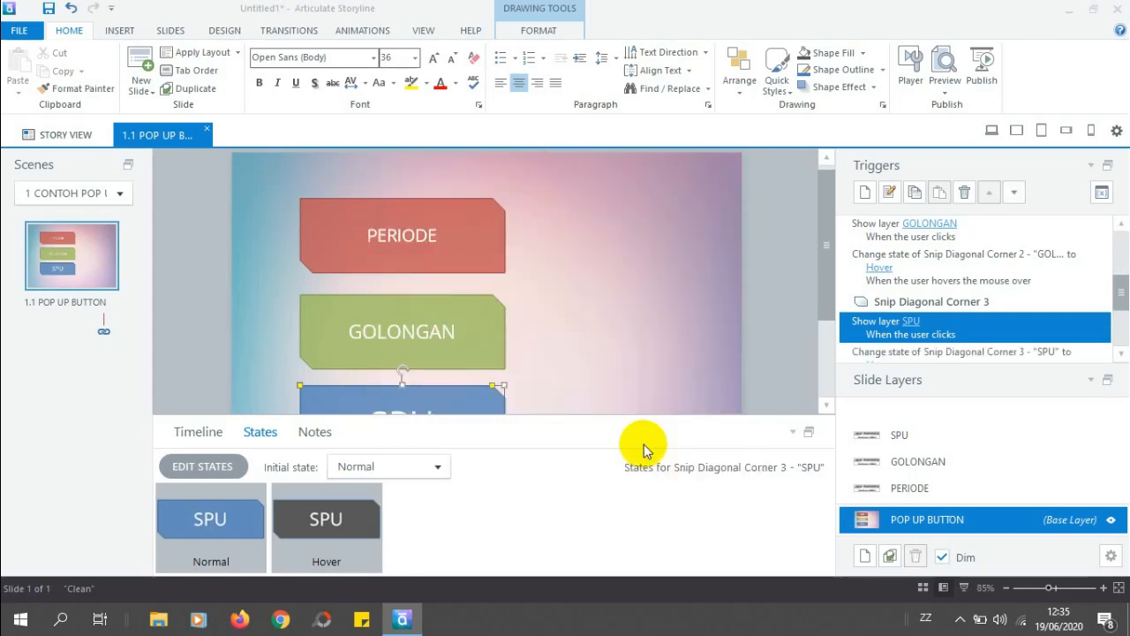
Preview this slide and test the hover effects and layers of the PERIODE, GOLONGAN and SPU buttons
left_click(694, 311)
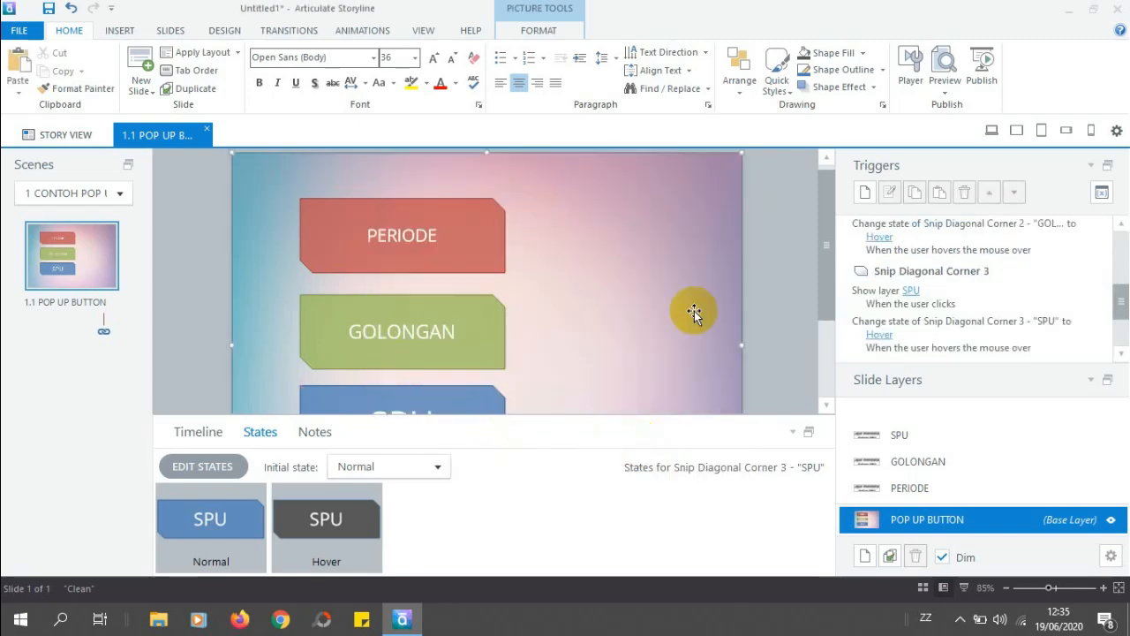
left_click(943, 94)
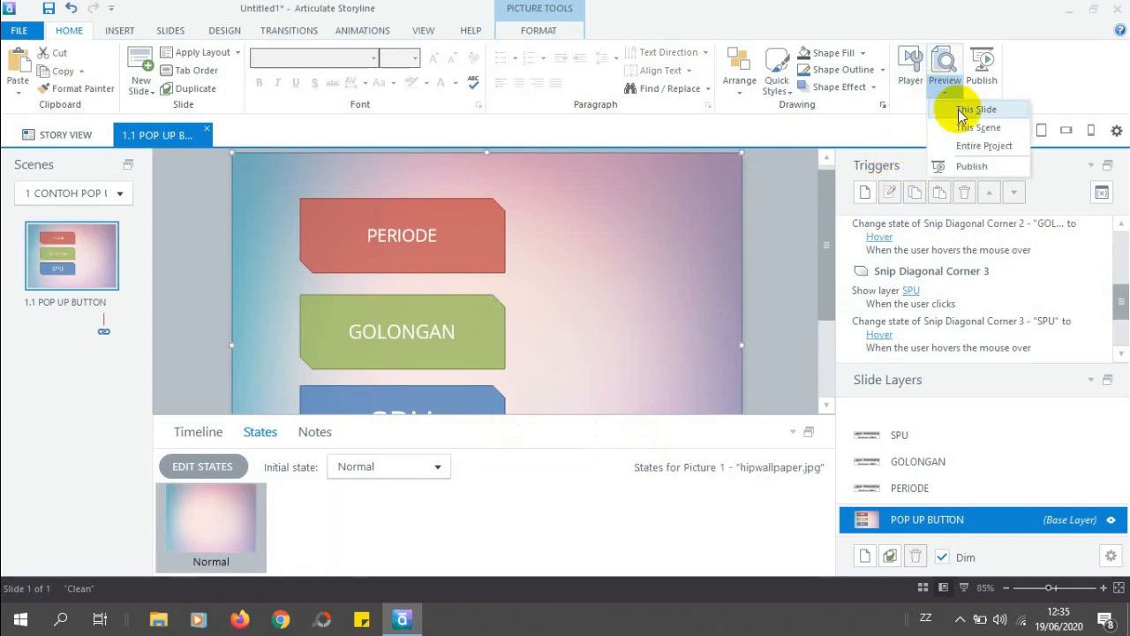
left_click(962, 110)
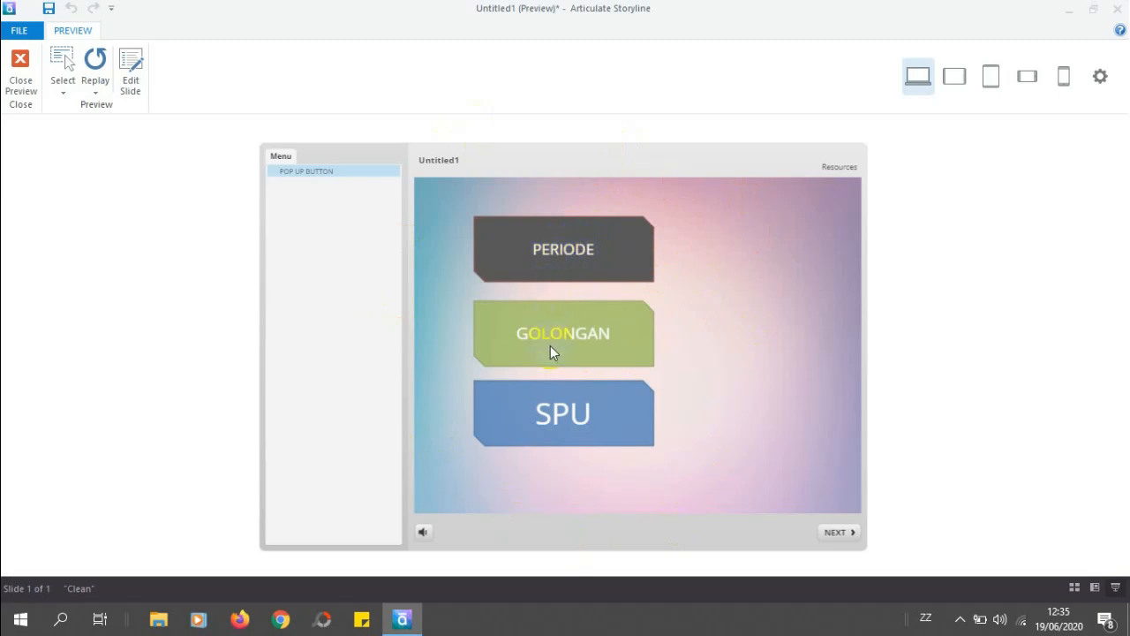
left_click(571, 251)
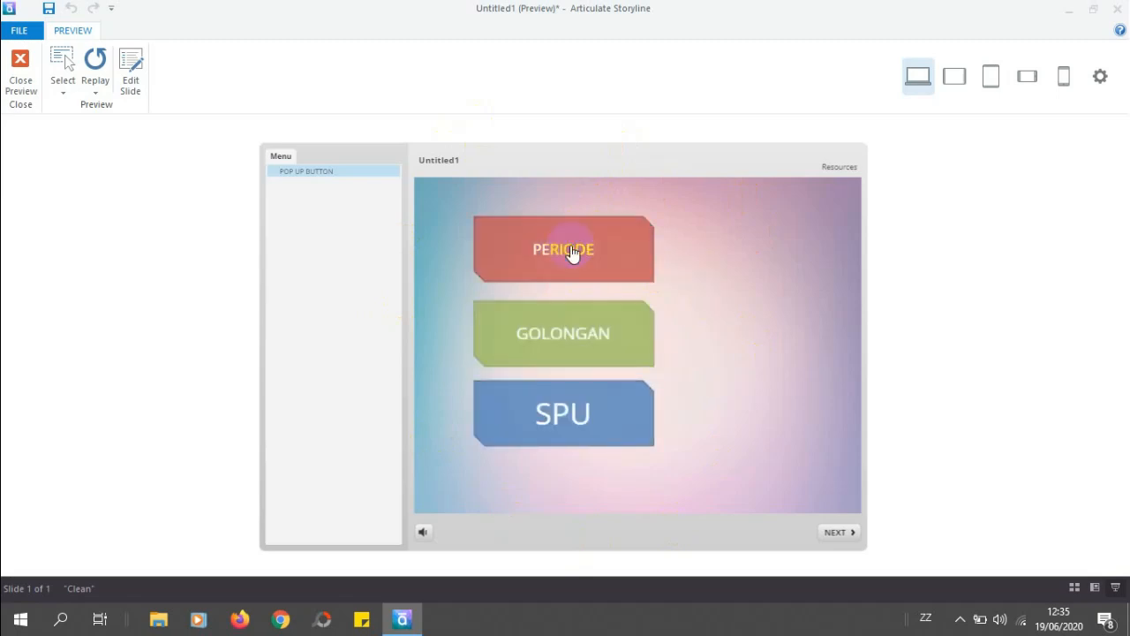
left_click(558, 334)
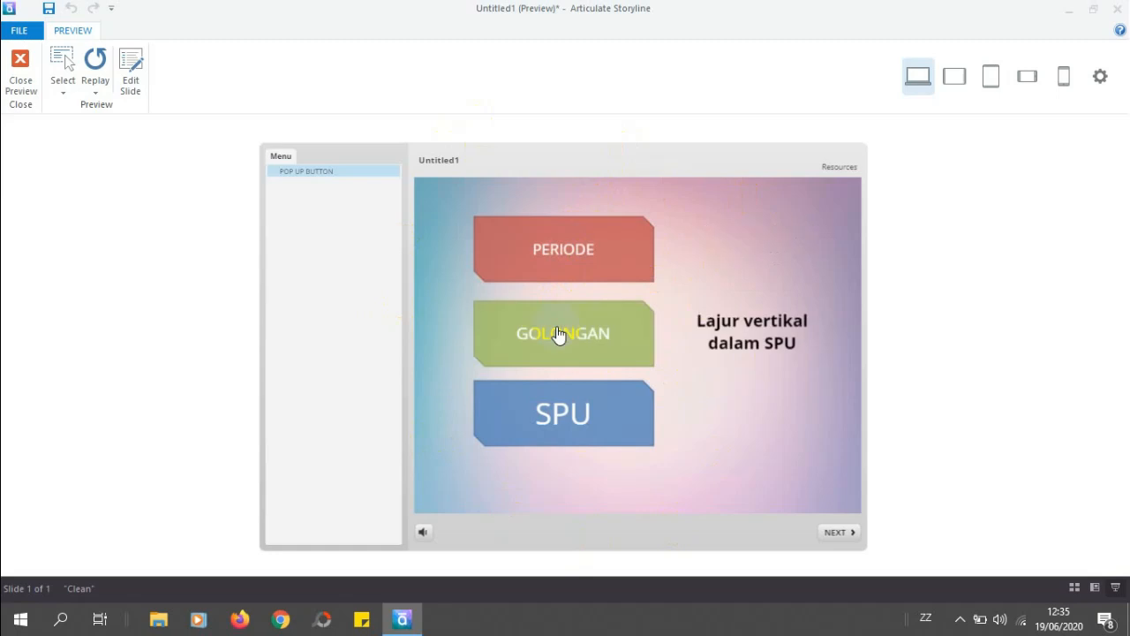
left_click(558, 411)
left_click(559, 245)
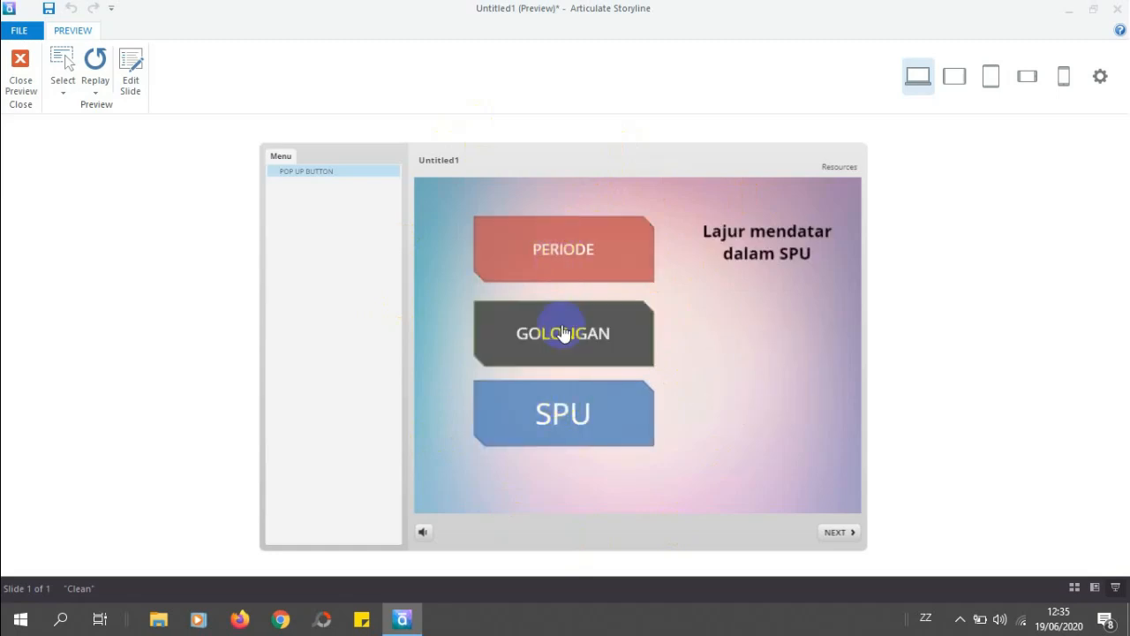
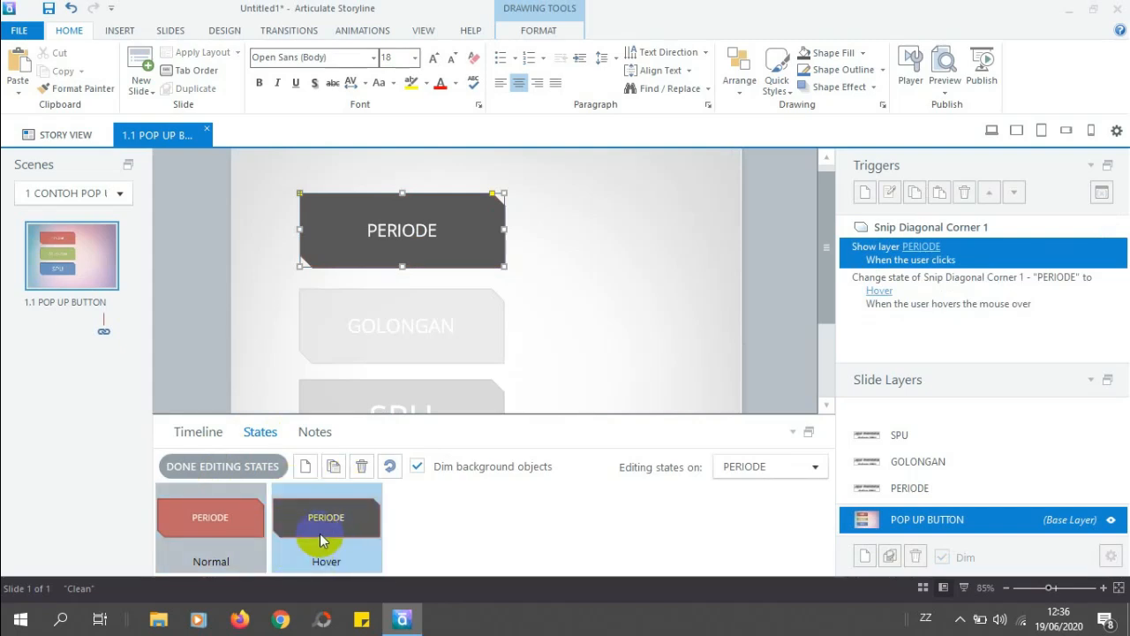
Insert an MP3 sound from the Music folder in Downloads into the PERIODE button's Hover state and finish editing its states
left_click(118, 31)
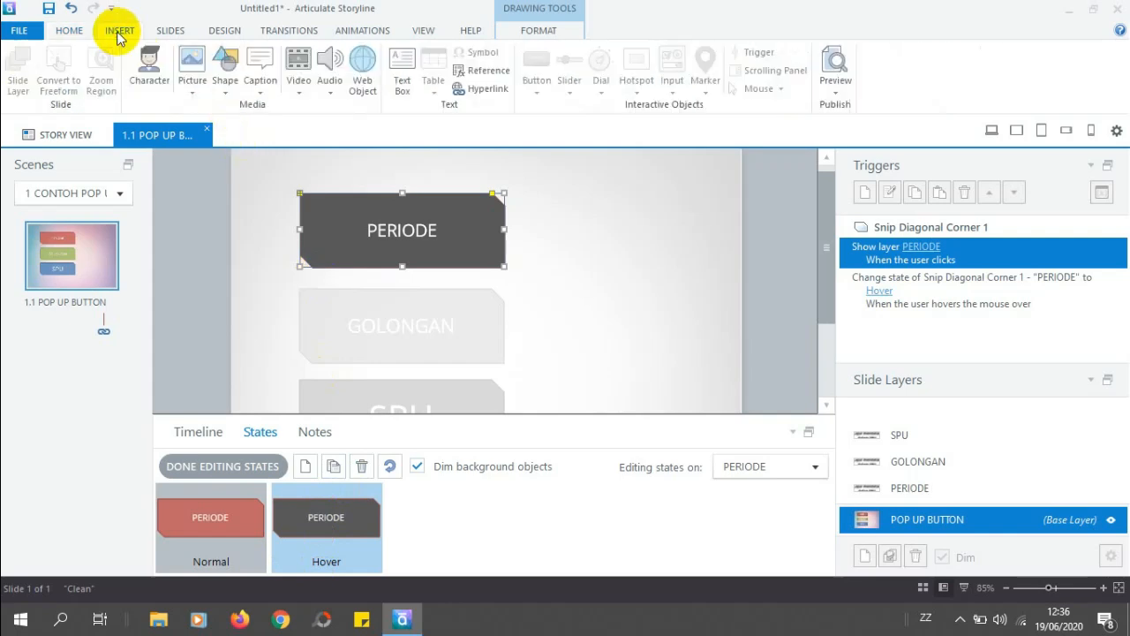
left_click(328, 81)
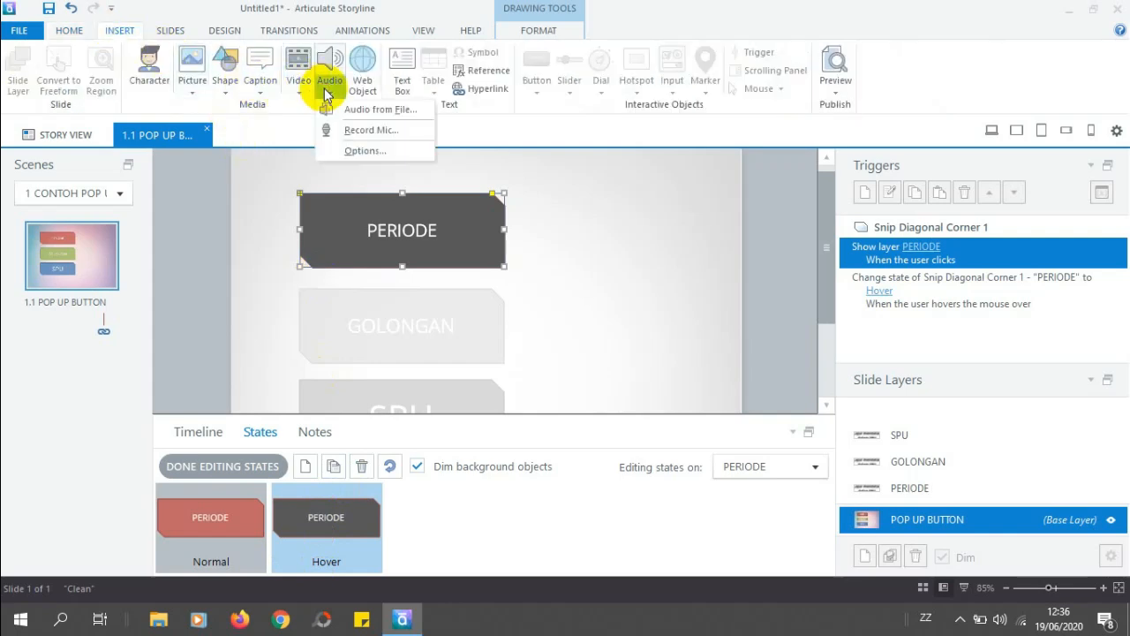
left_click(353, 110)
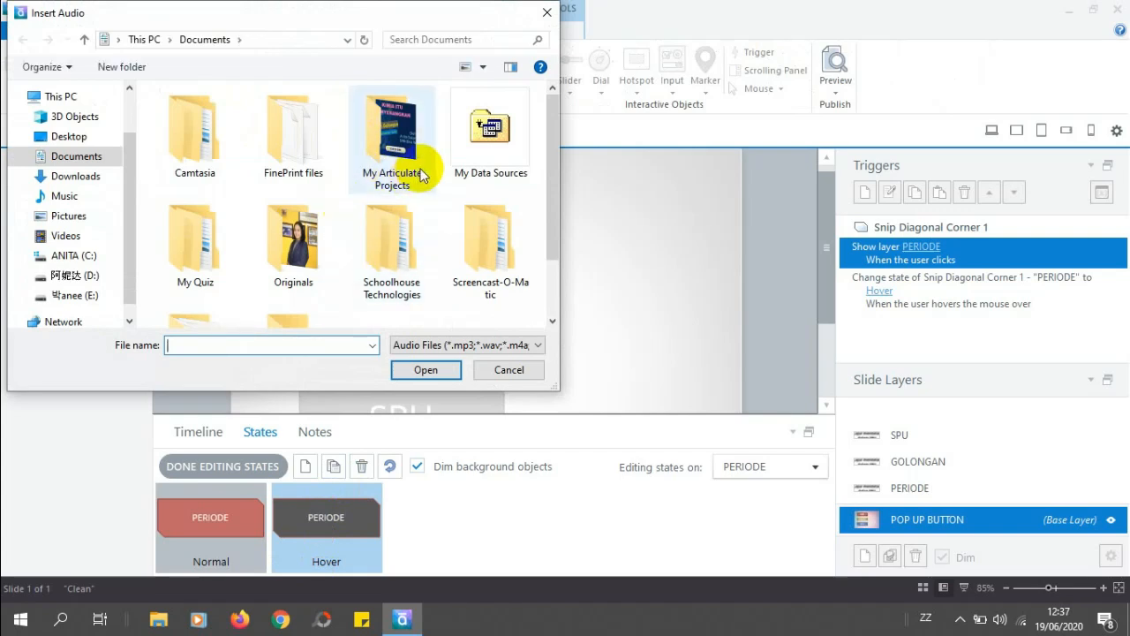
left_click(78, 185)
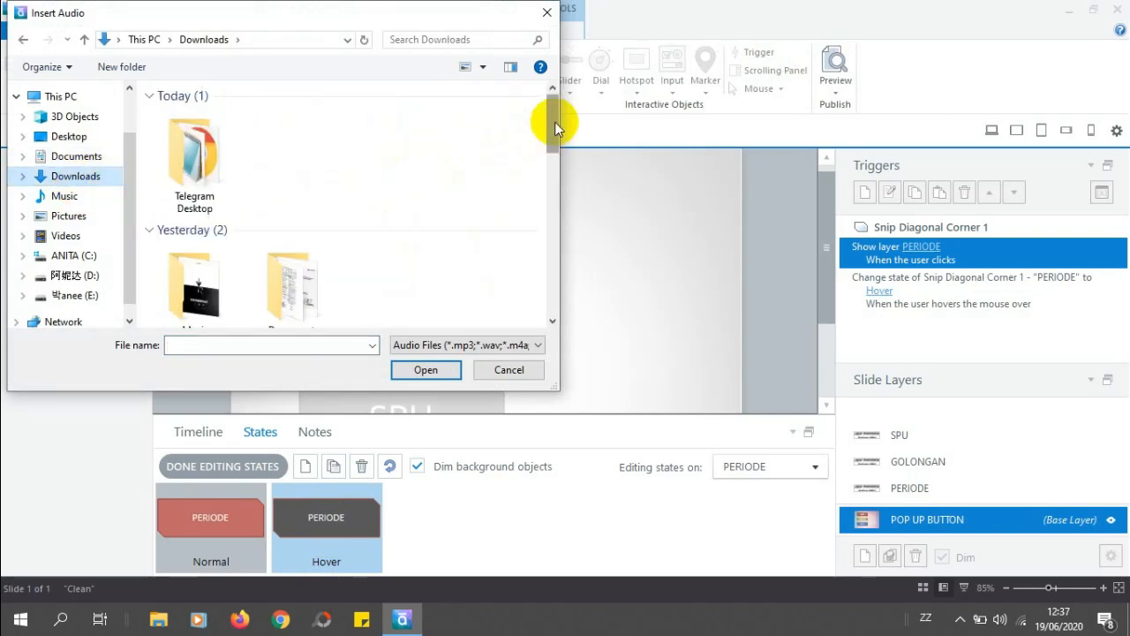
left_click_drag(555, 123, 548, 179)
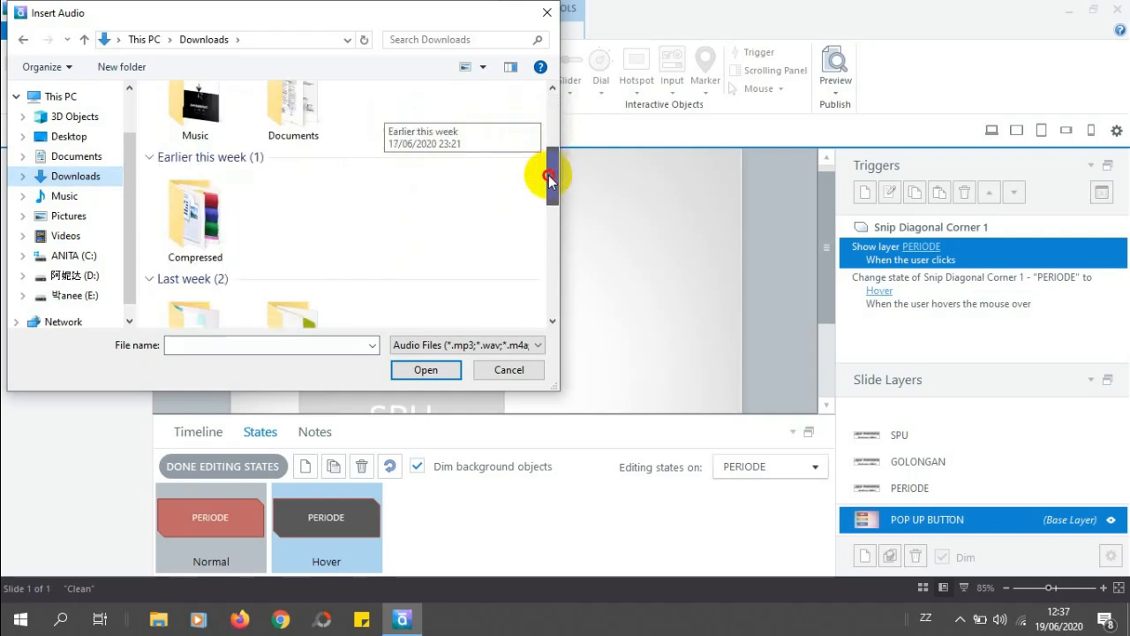
left_click(196, 104)
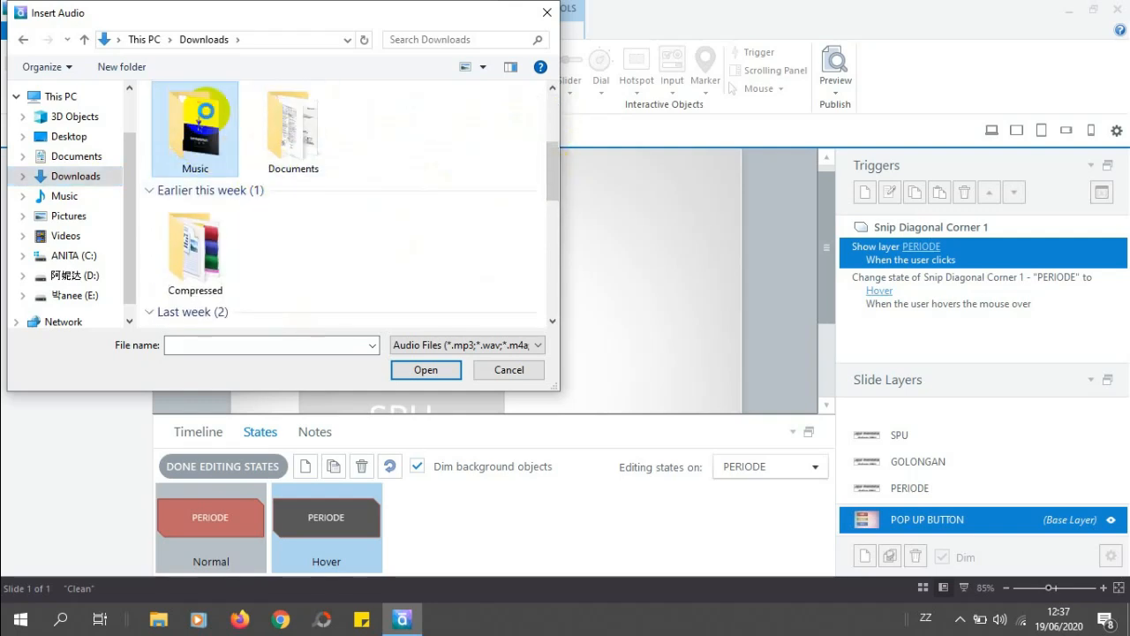
double_click(198, 110)
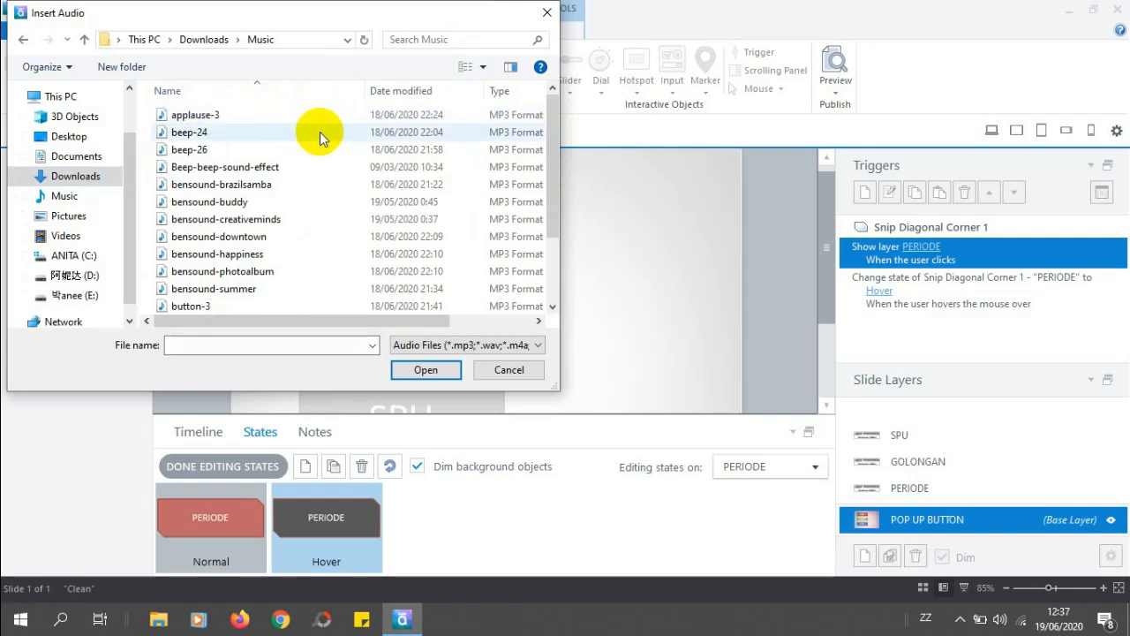
left_click_drag(552, 151, 550, 196)
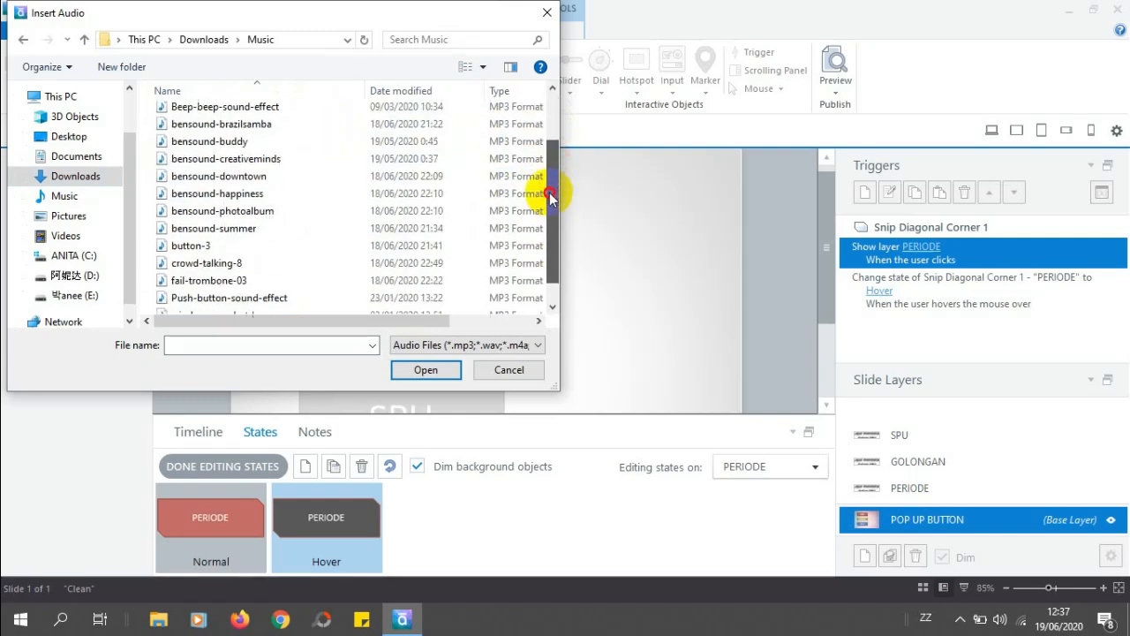
double_click(228, 236)
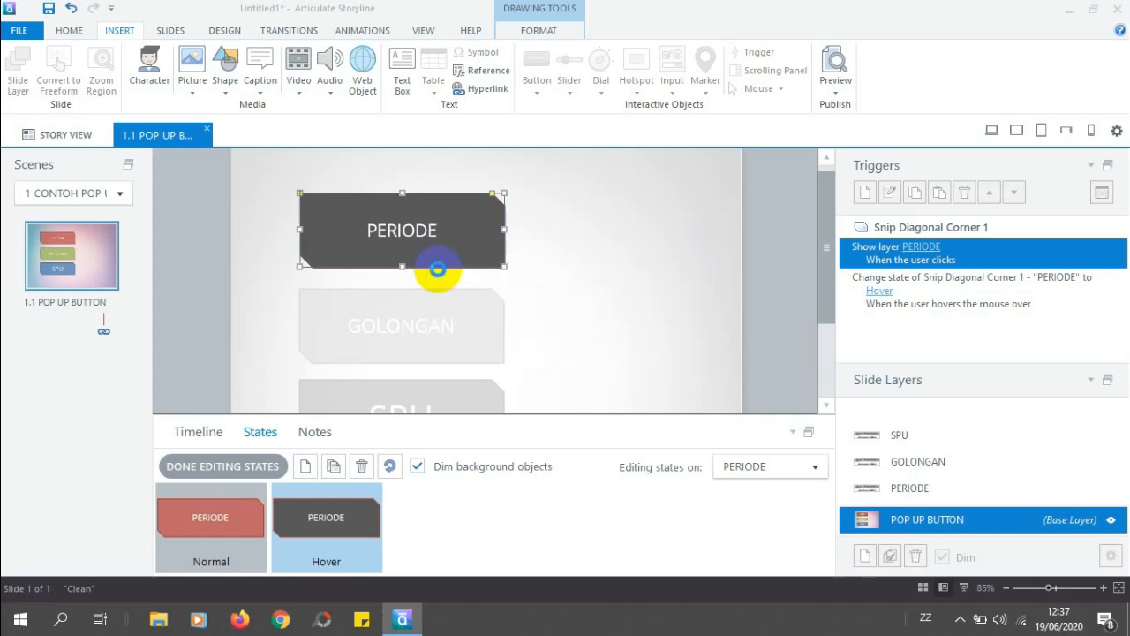
left_click(437, 268)
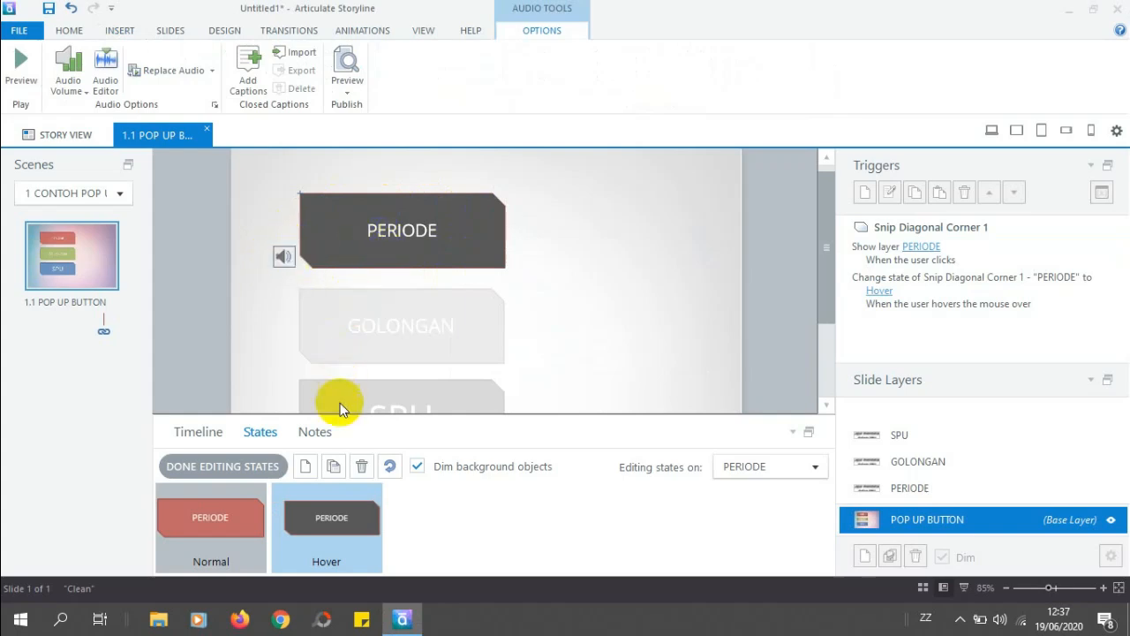
left_click(240, 470)
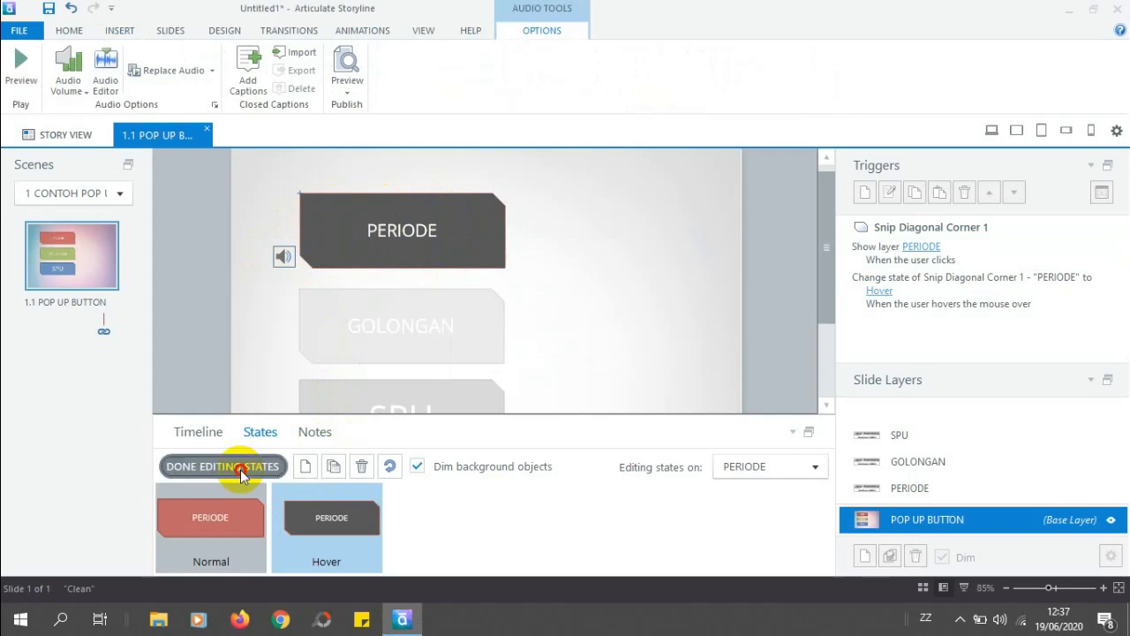
Insert the button-3 MP3 from the Music folder into the GOLONGAN button's Hover state and finish editing its states
left_click(362, 365)
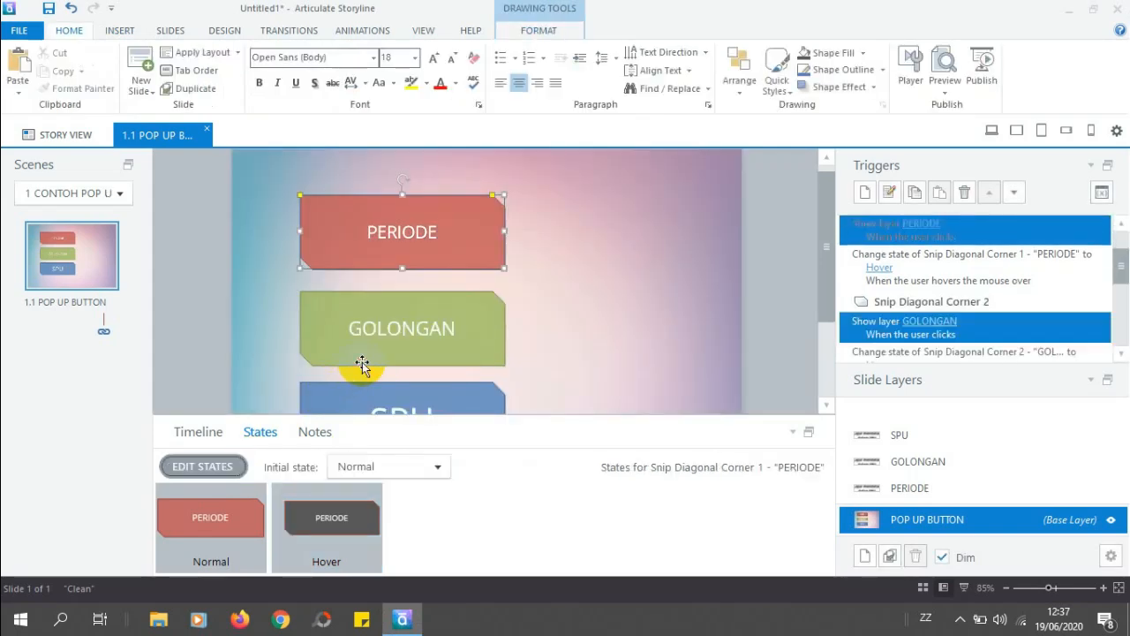
left_click(213, 470)
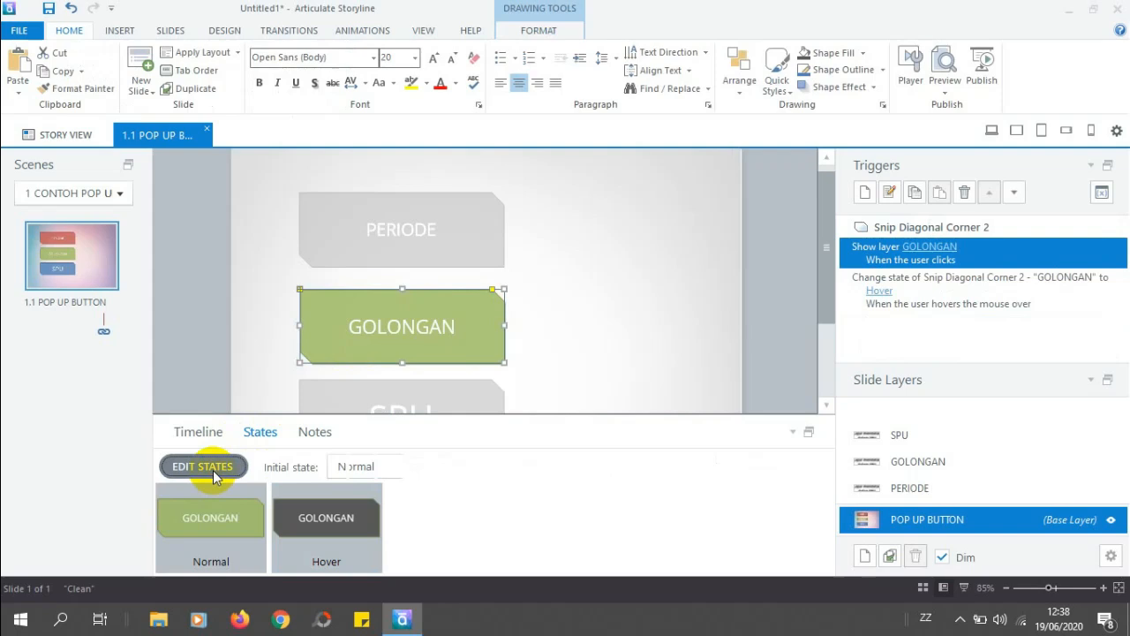
left_click(347, 549)
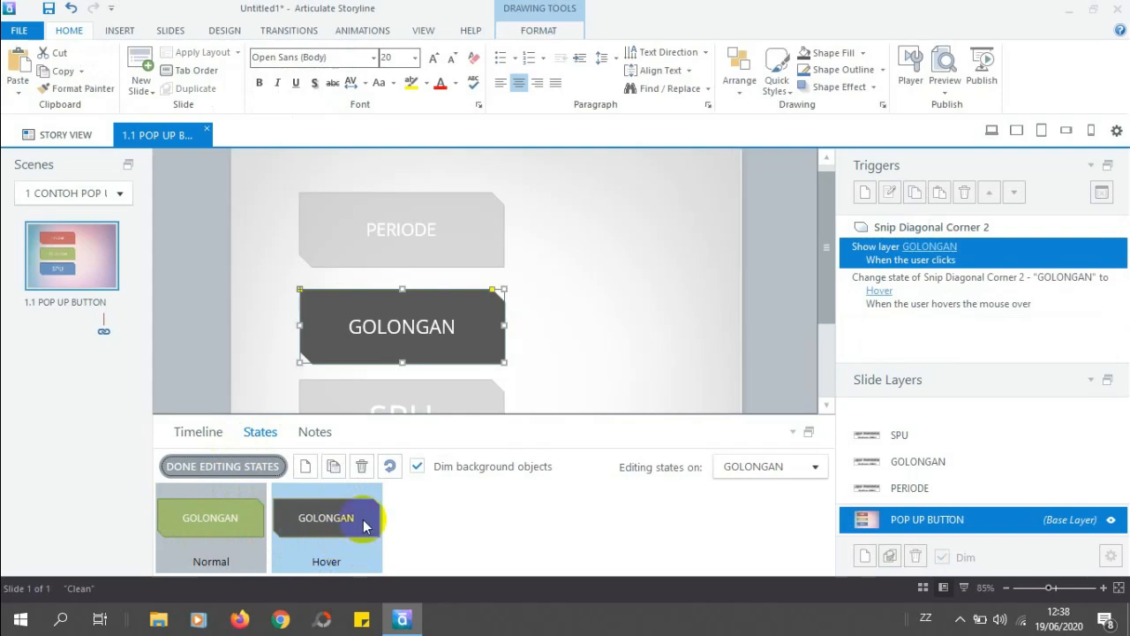
left_click(123, 31)
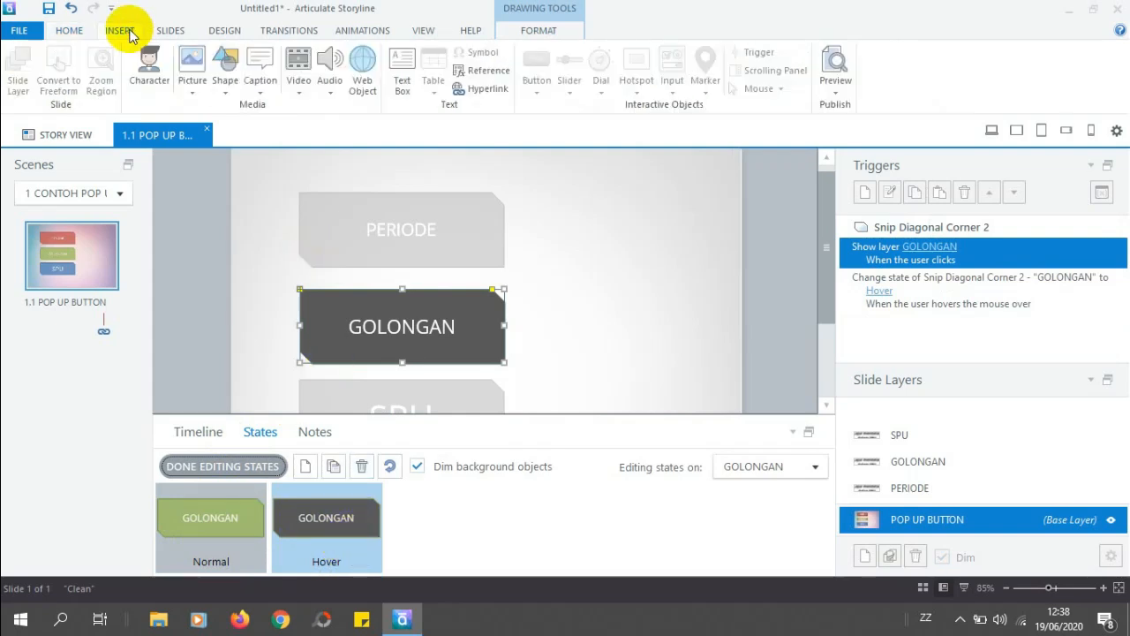
left_click(327, 96)
left_click(353, 108)
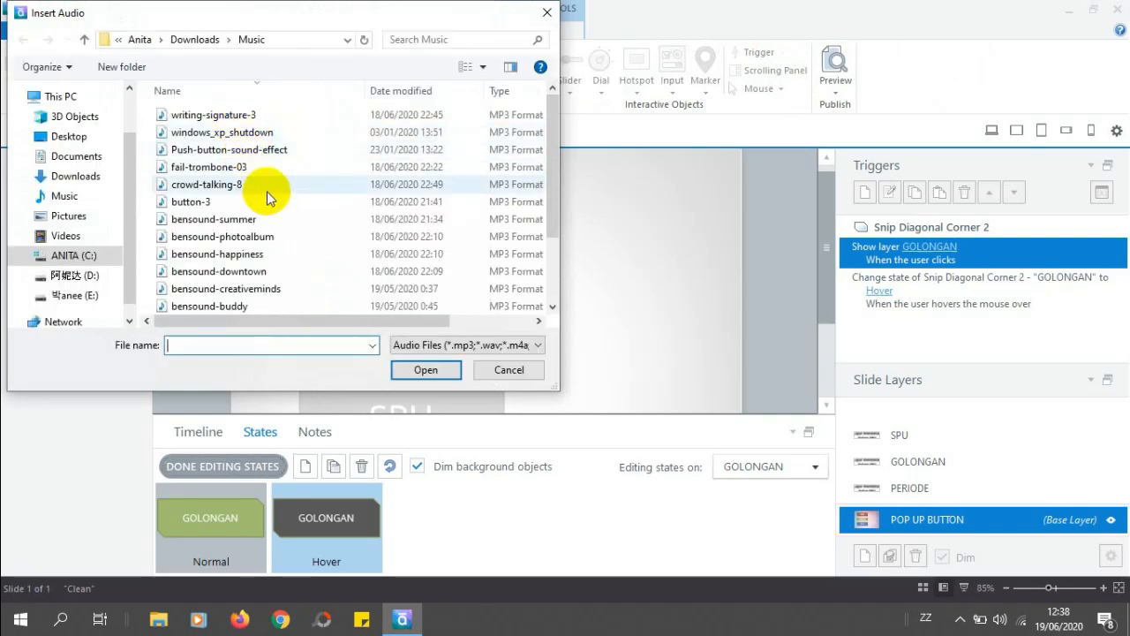
double_click(209, 202)
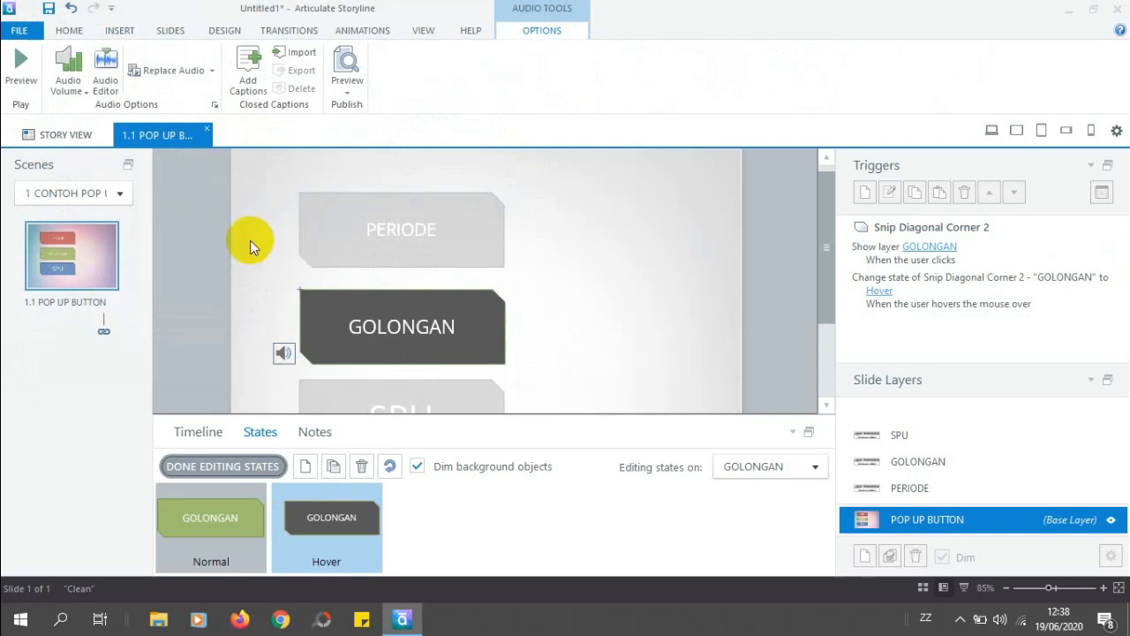
left_click(211, 552)
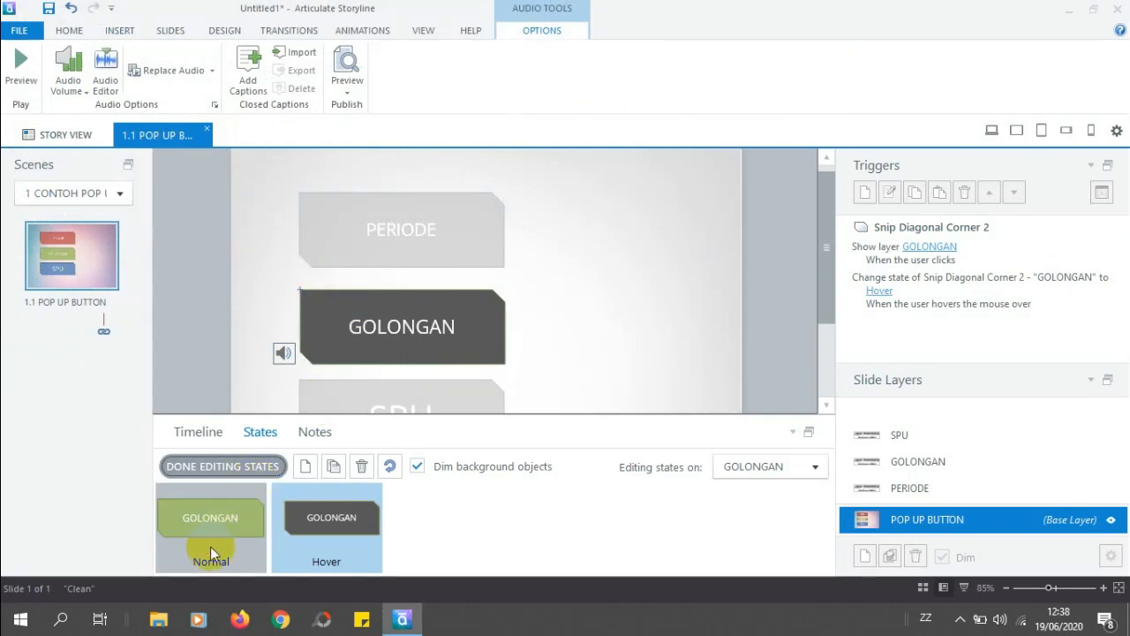
left_click(404, 292)
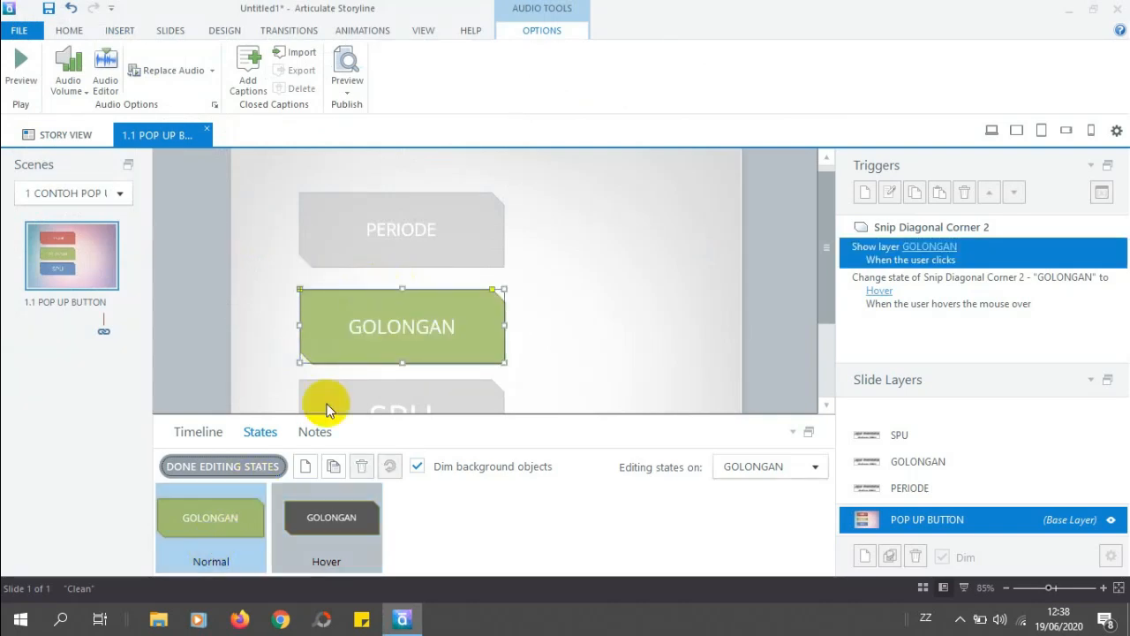
left_click(315, 543)
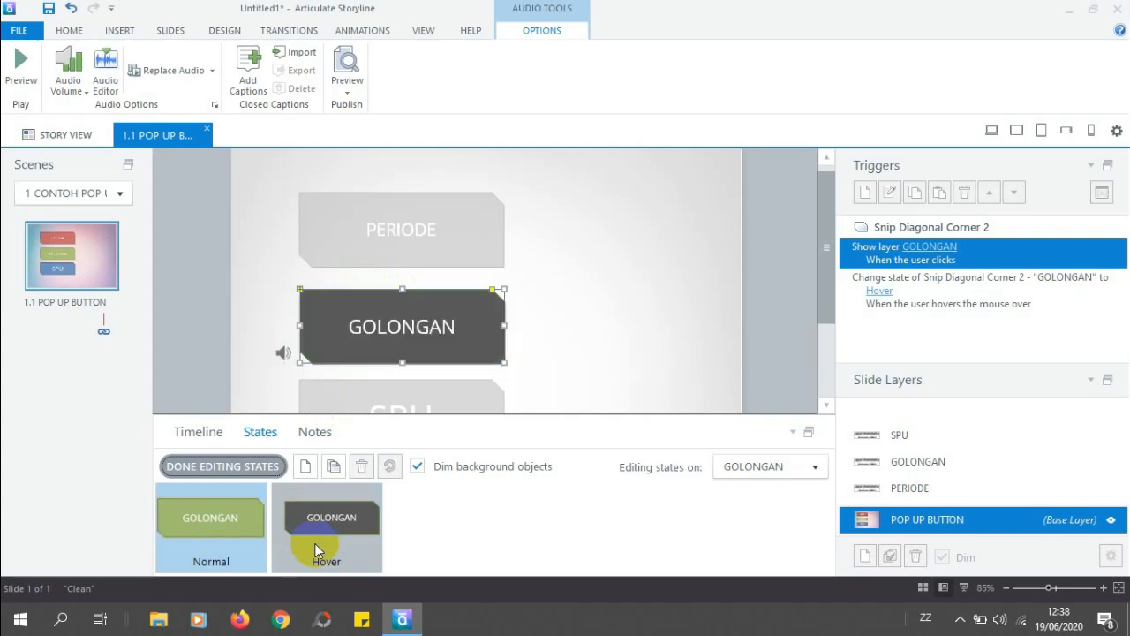
left_click(371, 409)
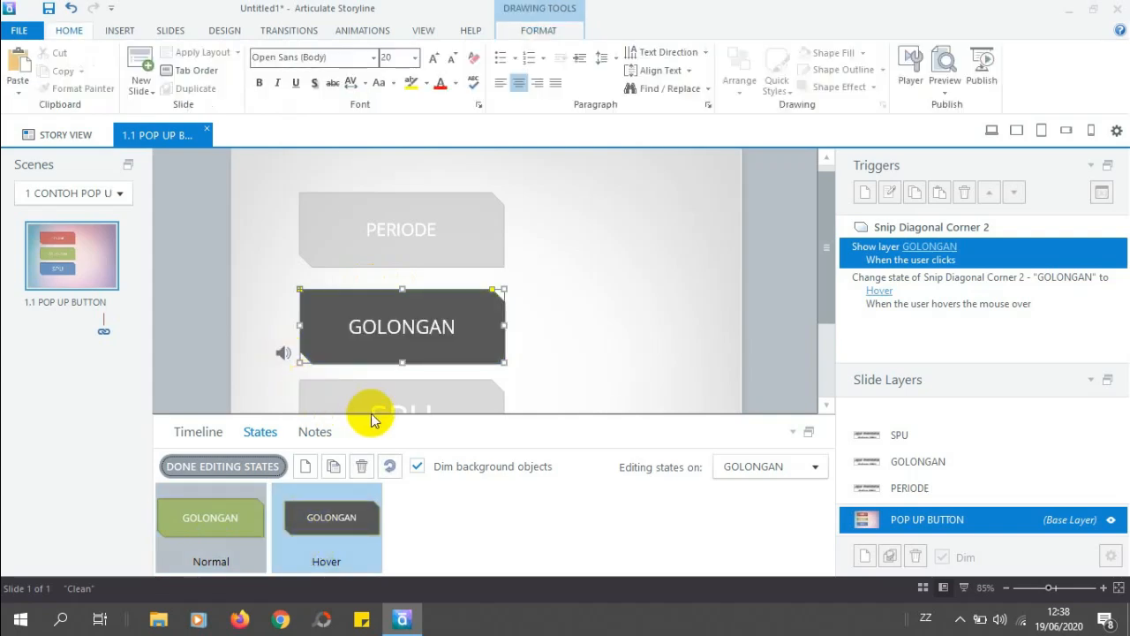
left_click(219, 468)
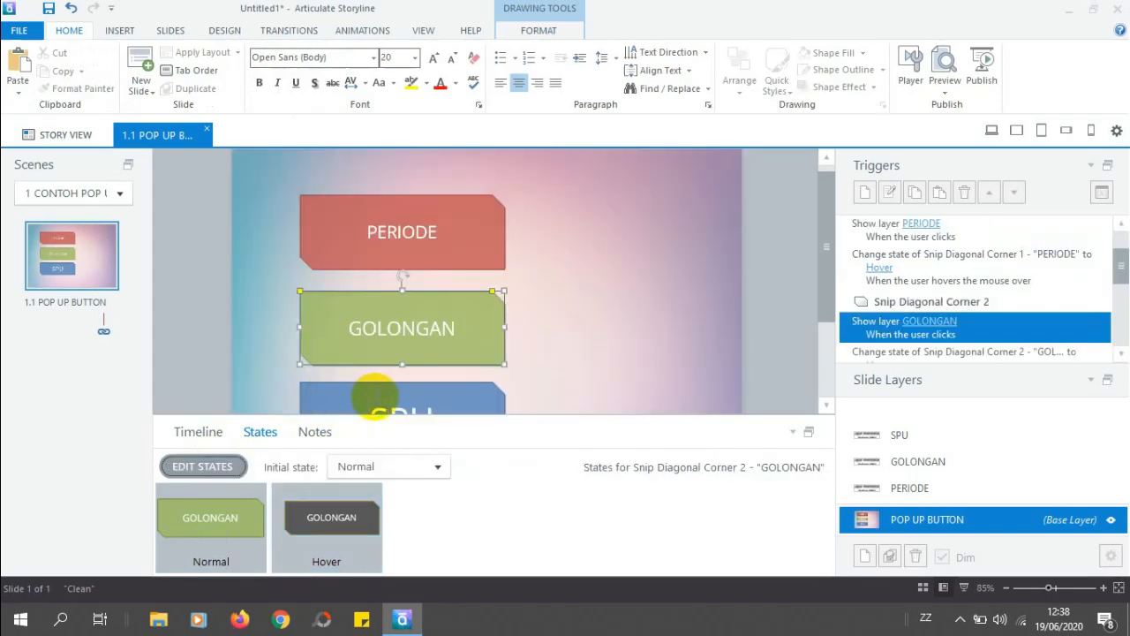
Add the button-3 MP3 sound to the SPU button's Hover state and finish editing its states
left_click(375, 397)
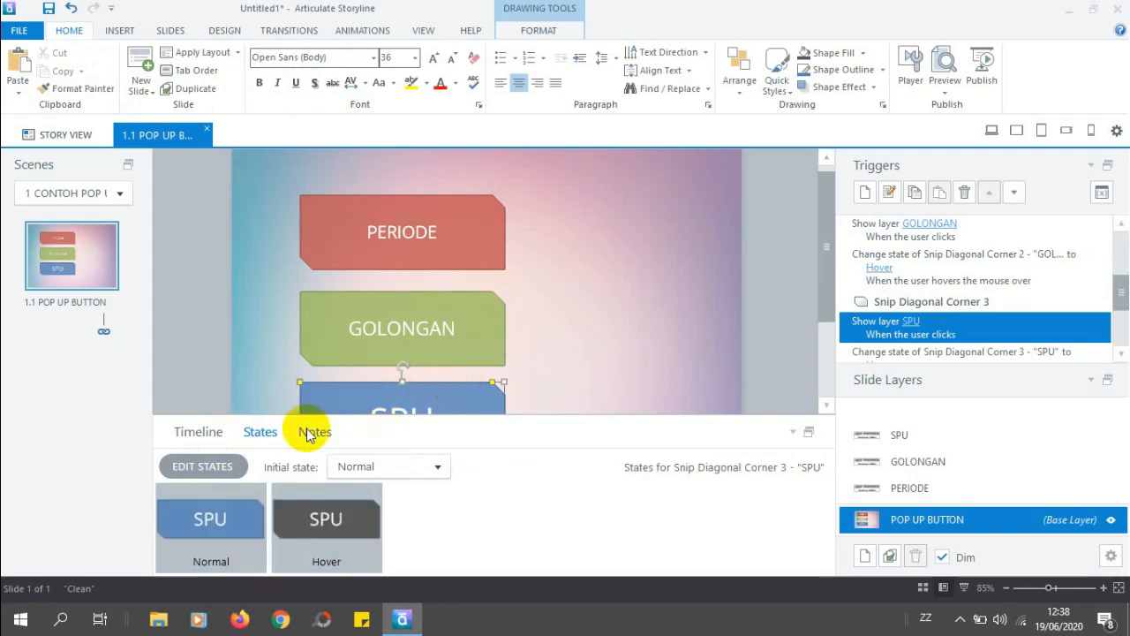
left_click(207, 465)
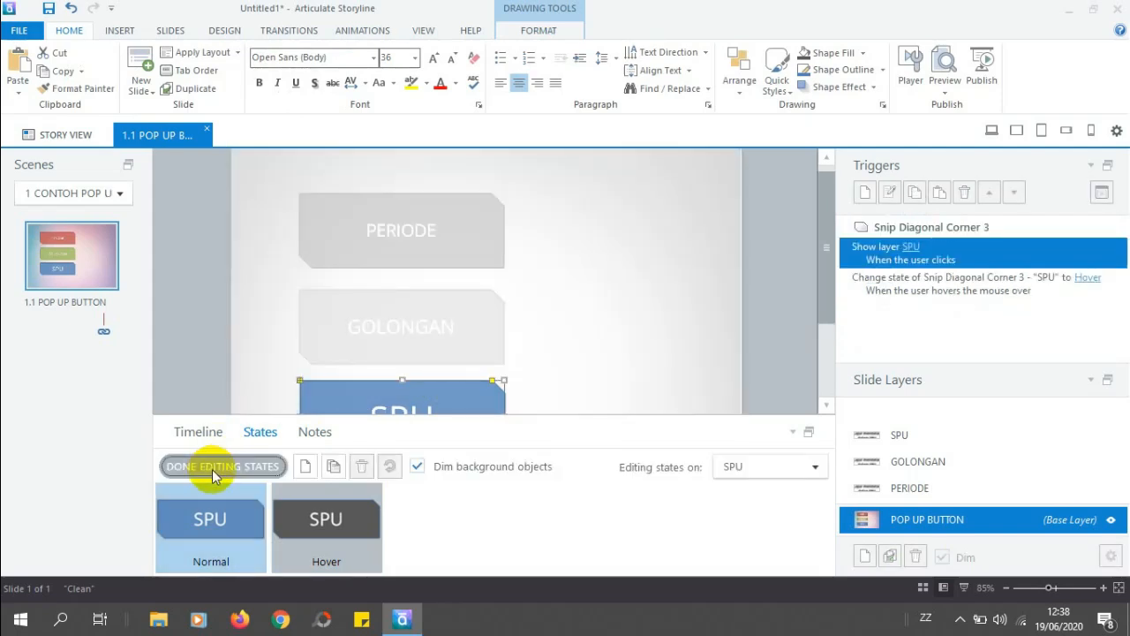
left_click(324, 540)
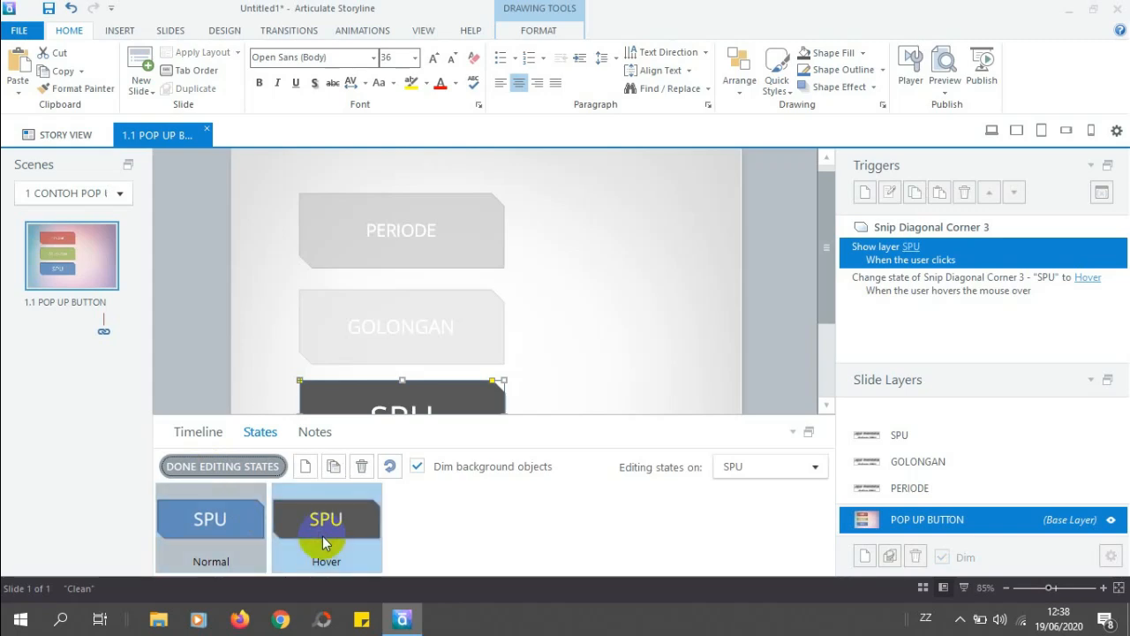
left_click(118, 32)
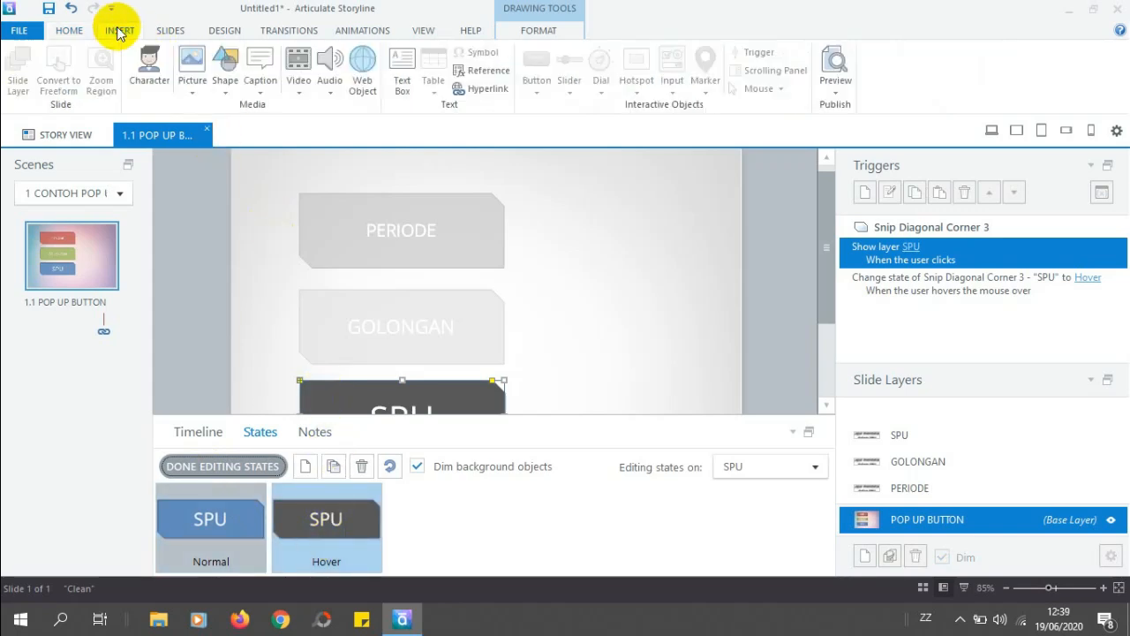
left_click(324, 92)
left_click(353, 109)
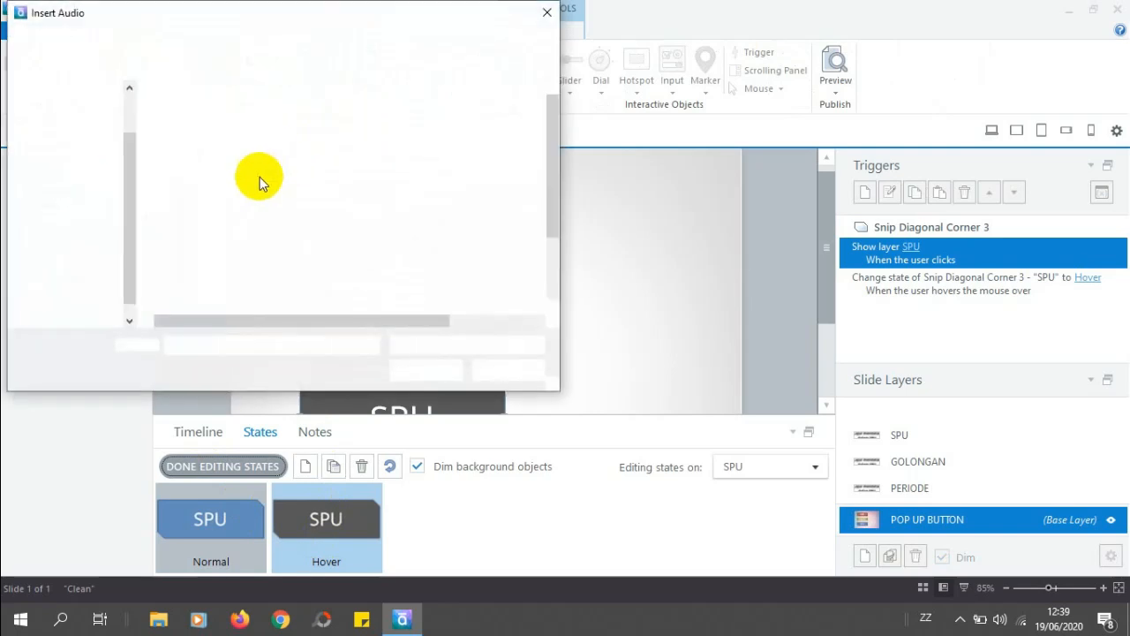
double_click(211, 203)
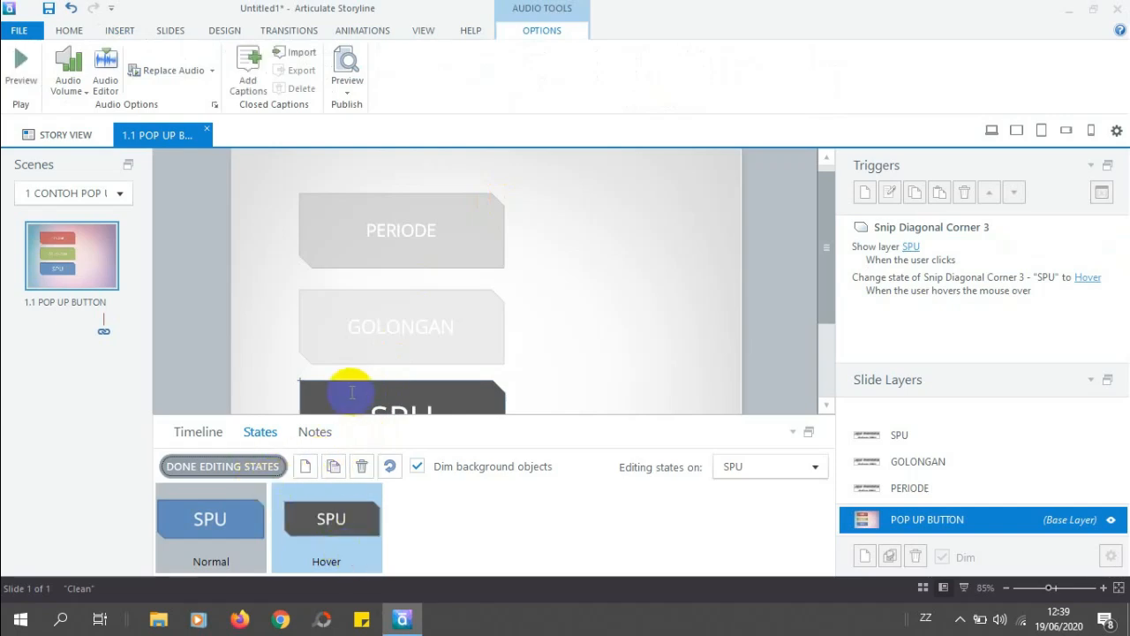
left_click_drag(826, 270, 825, 341)
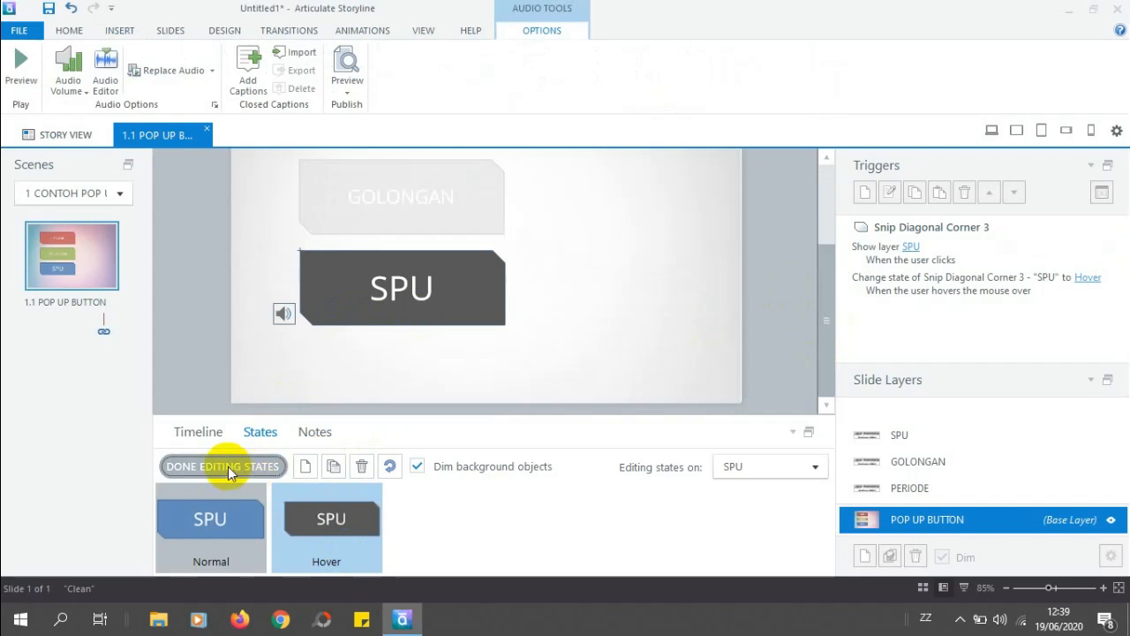
left_click(227, 468)
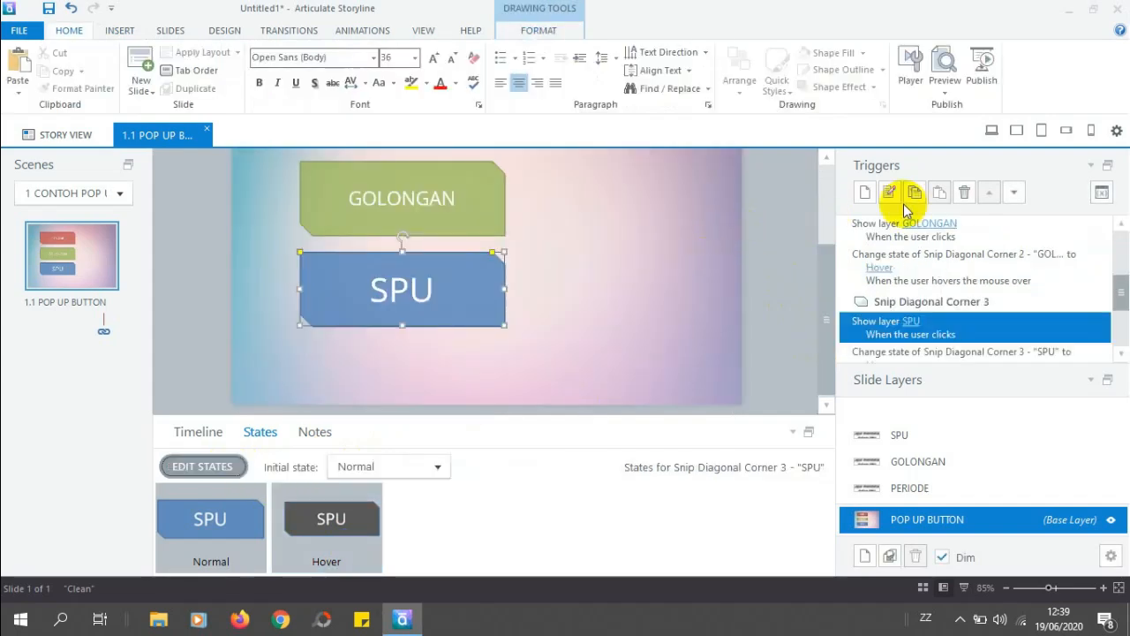
Preview this slide and test the hover sounds of the PERIODE, GOLONGAN and SPU buttons with the speaker volume raised to 100
left_click(663, 279)
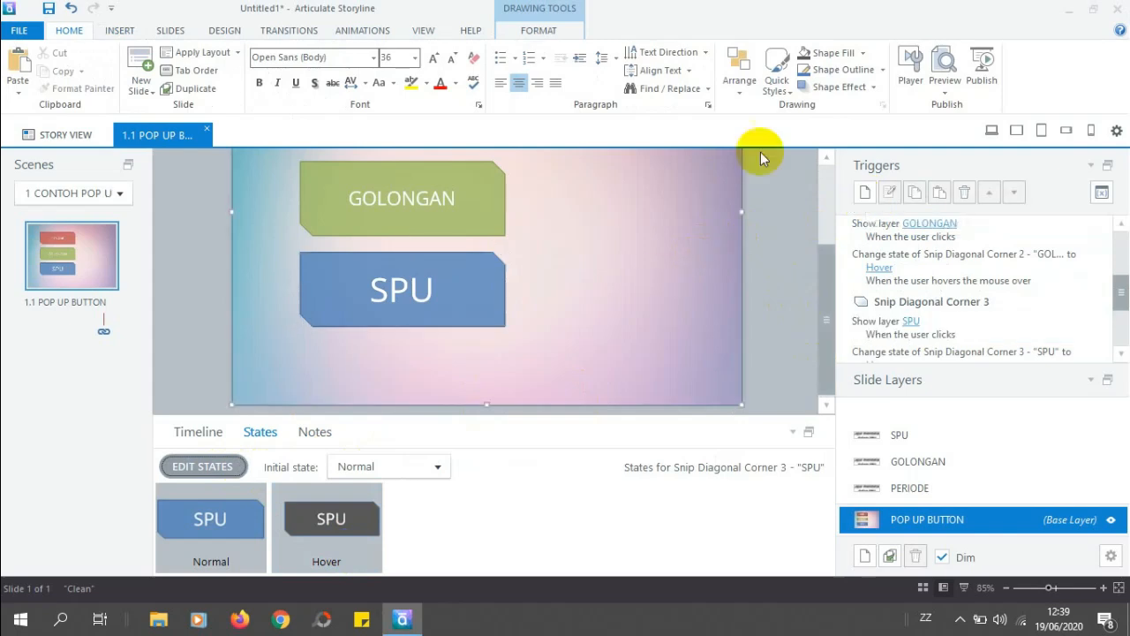
left_click(943, 84)
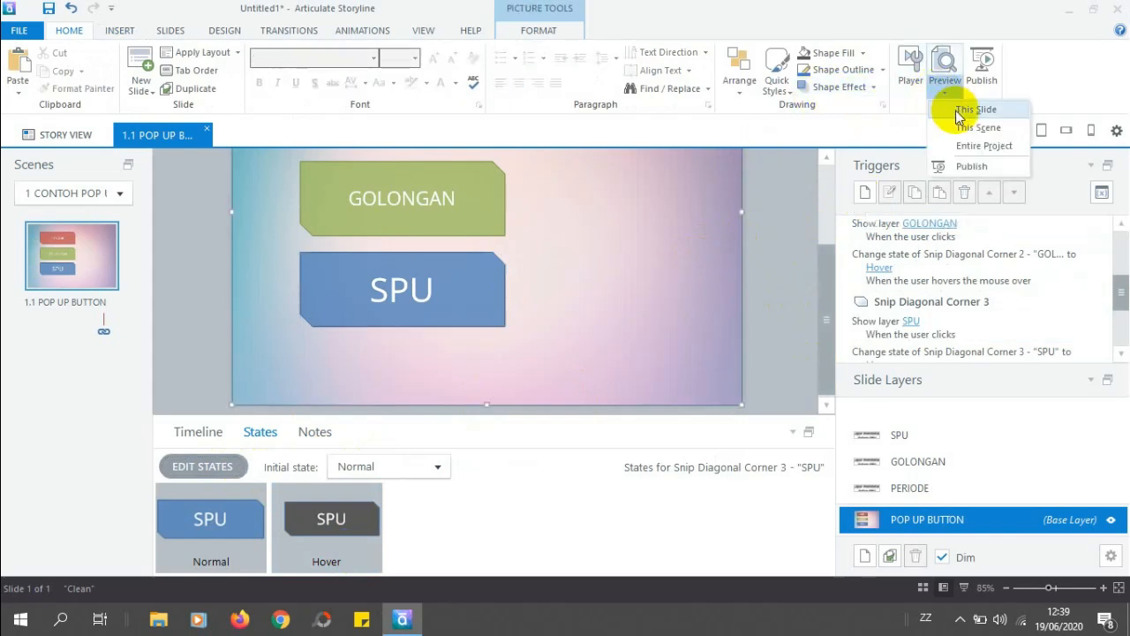
left_click(958, 109)
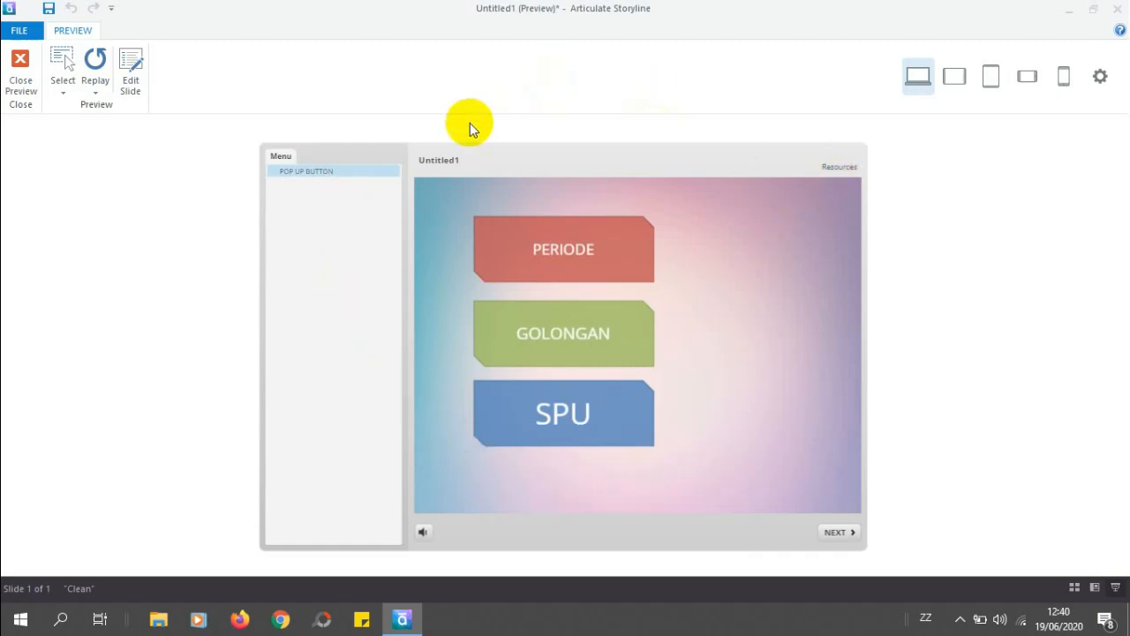
left_click(575, 259)
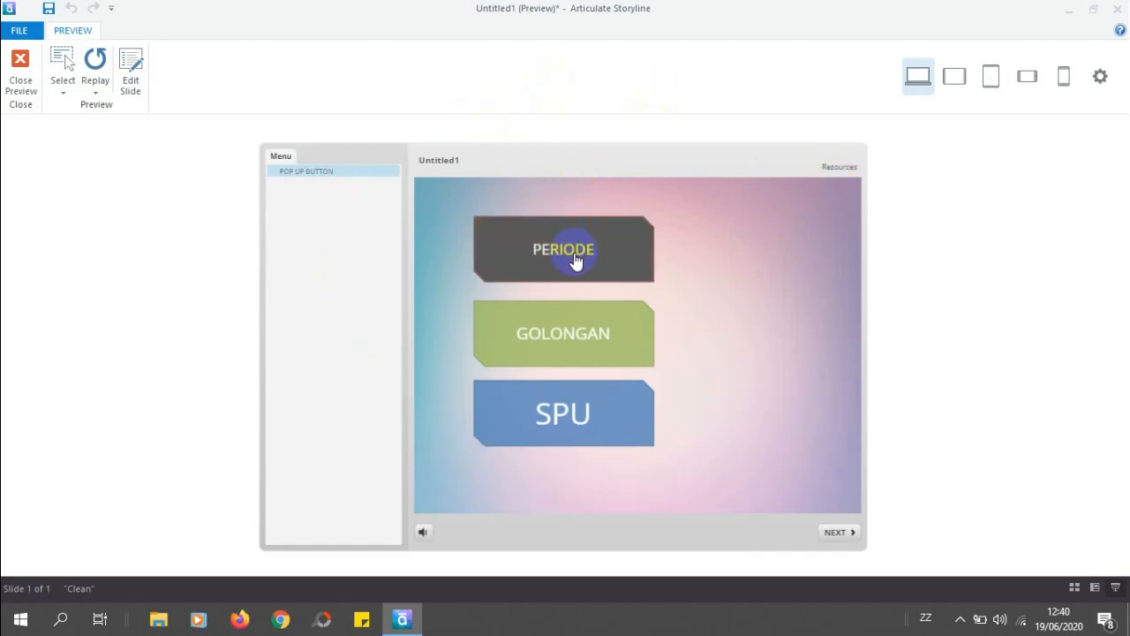
left_click(562, 333)
left_click(559, 416)
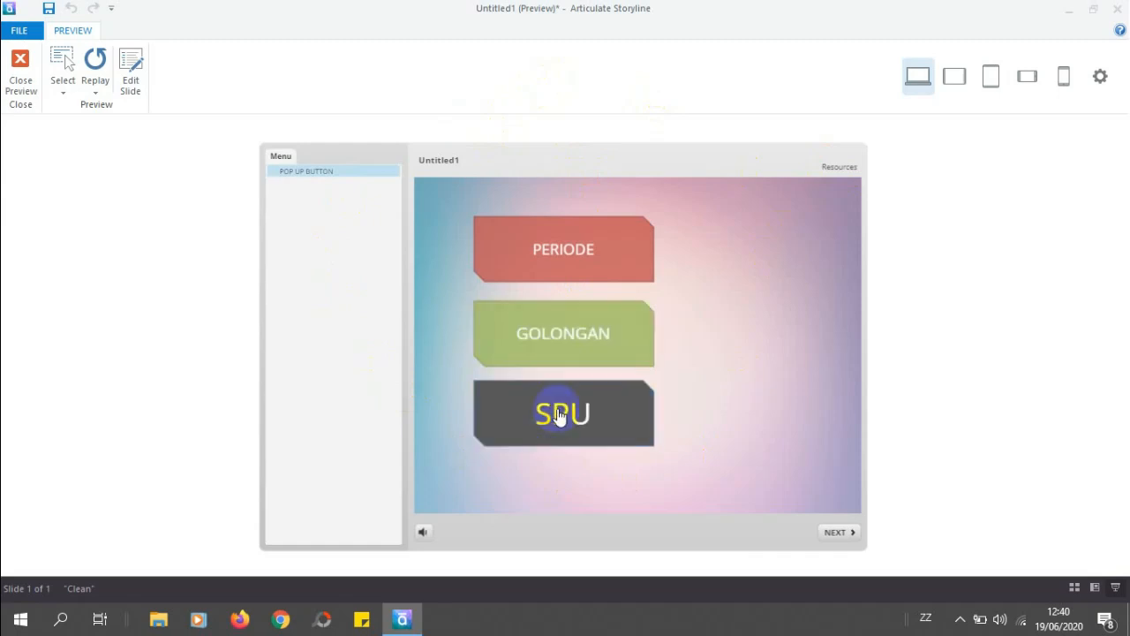
key("XF86AudioRaiseVolume")
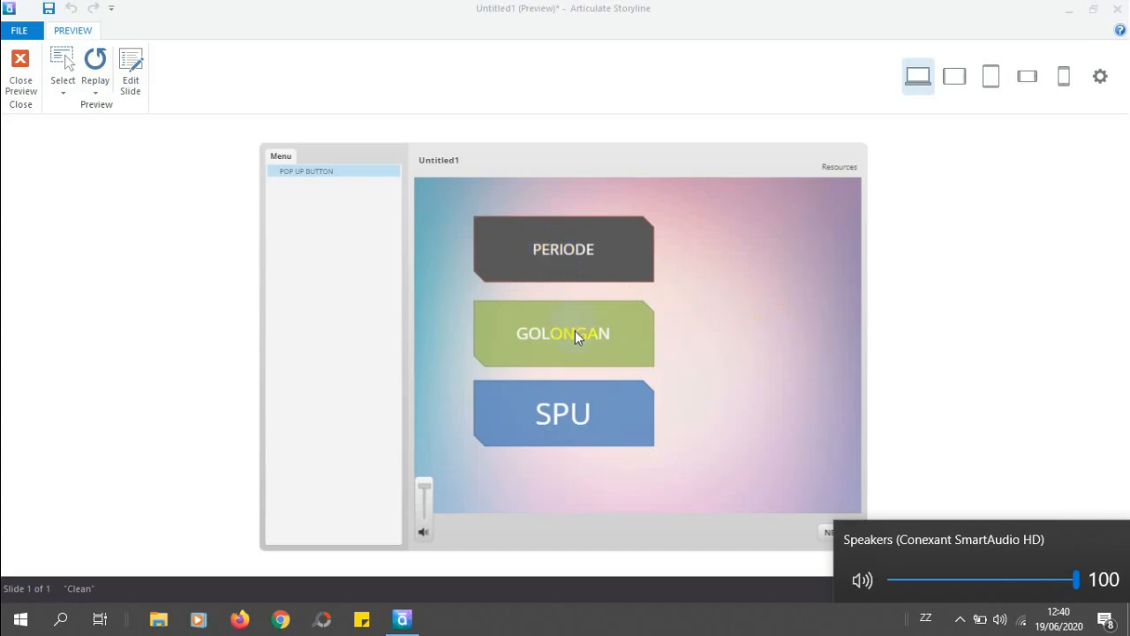
left_click(587, 422)
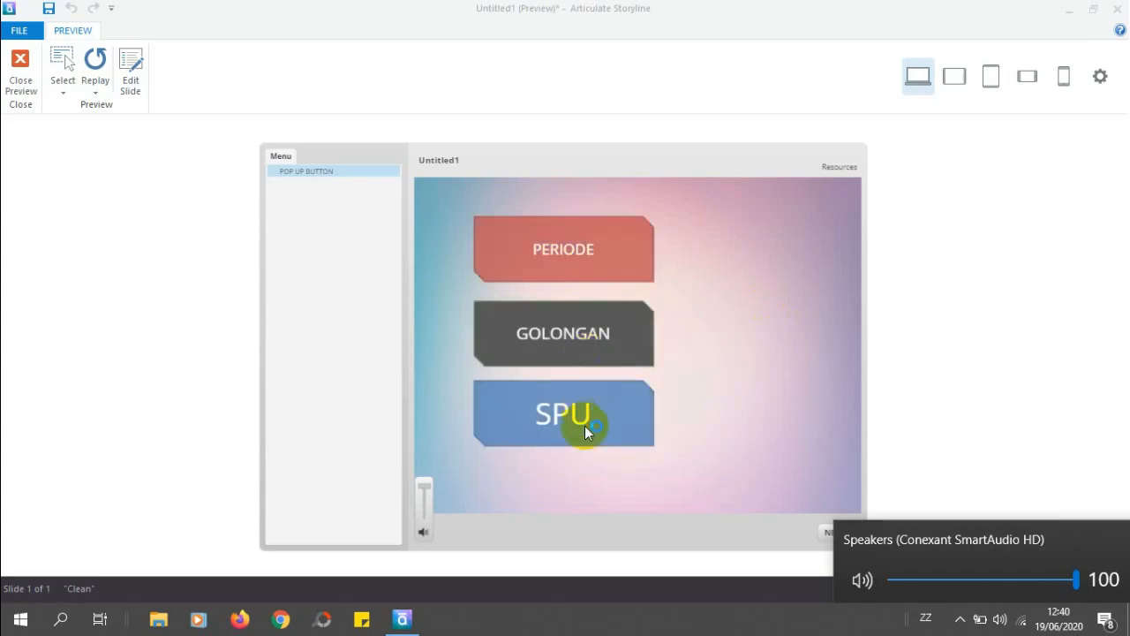
left_click(952, 432)
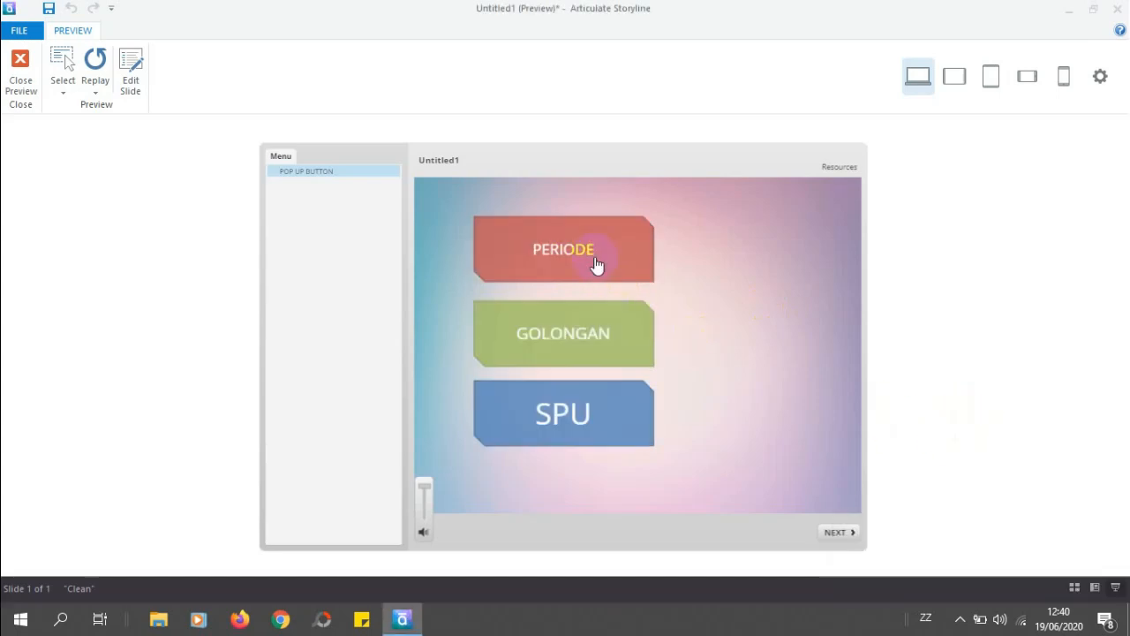